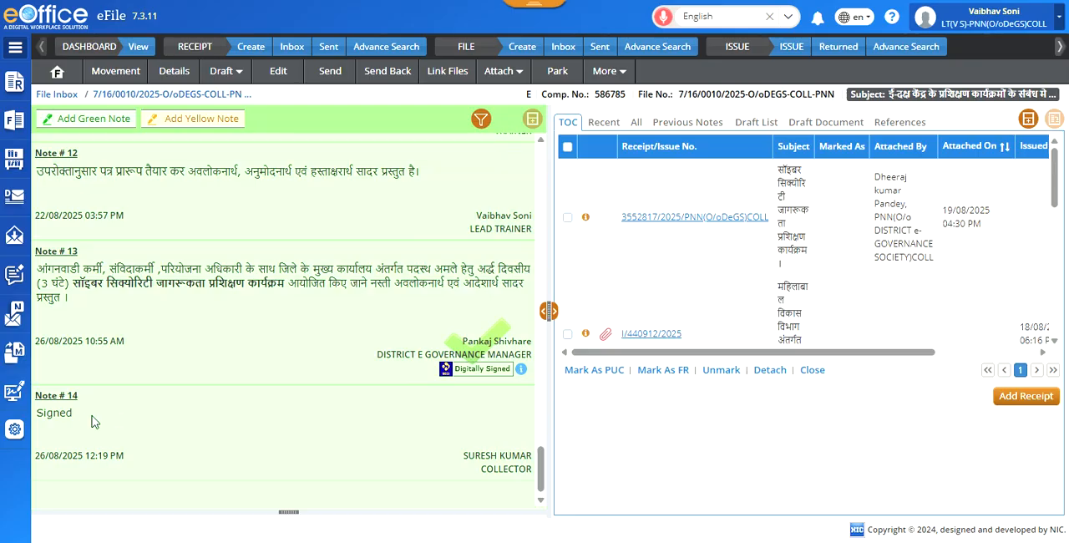
Step: Open the signed draft on cyber security awareness training from the file's draft list
drag(74, 417, 41, 418)
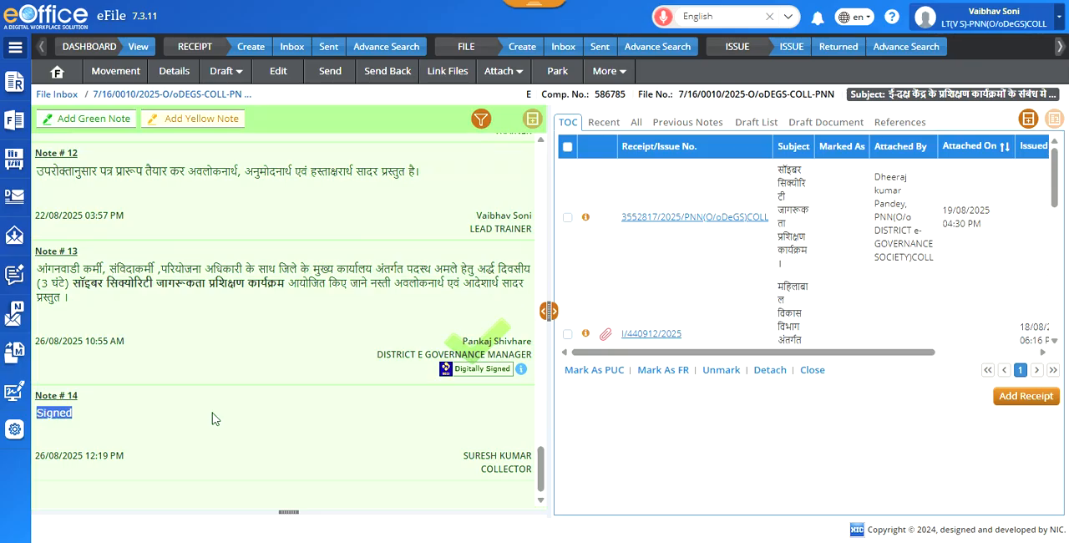
click(760, 123)
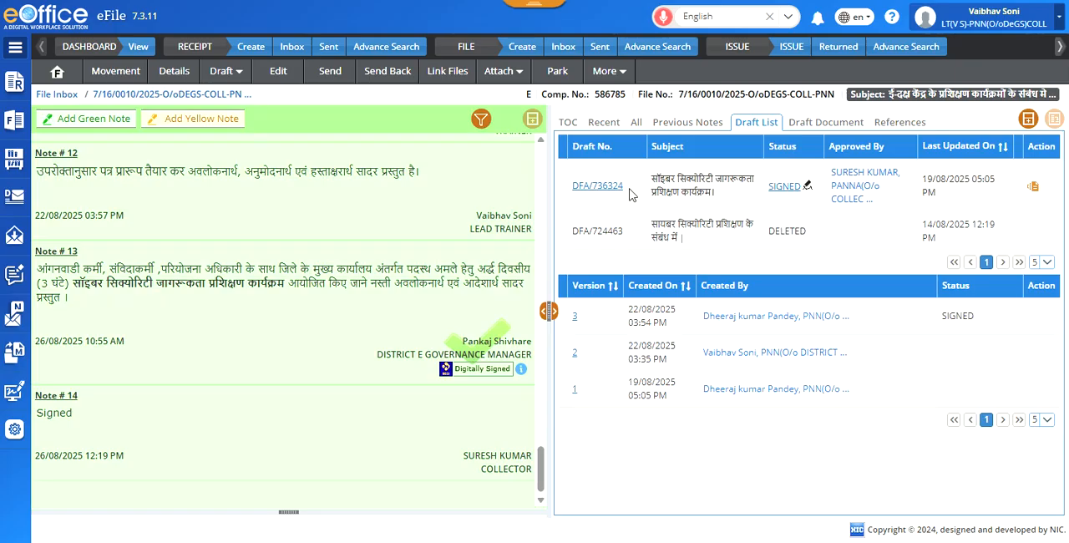
drag(631, 192, 577, 194)
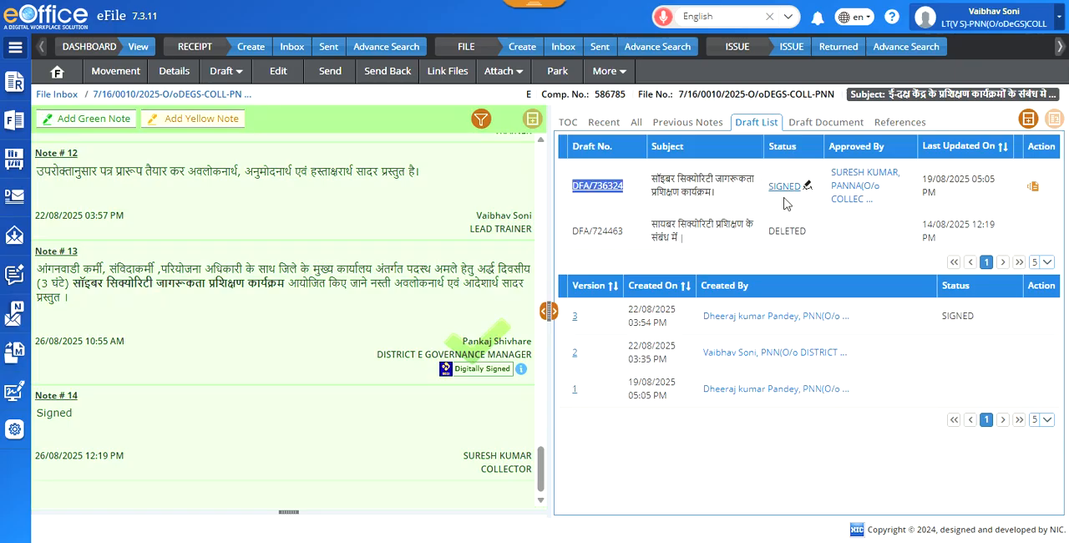
click(610, 194)
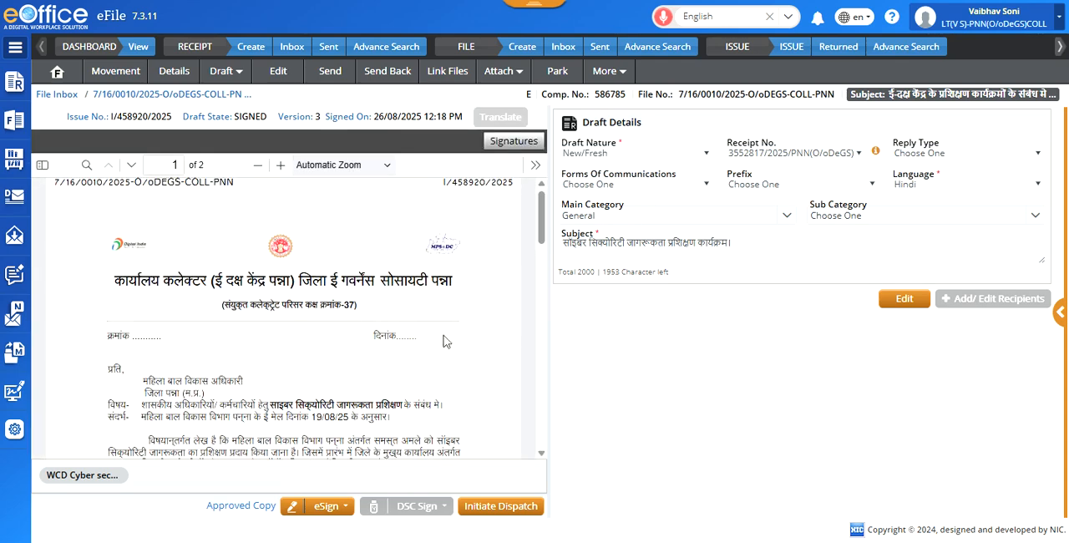
Step: Read through the signed letter, examining its heading, digital signature block and copy-to list
scroll(404, 324, down, 6)
scroll(408, 322, up, 6)
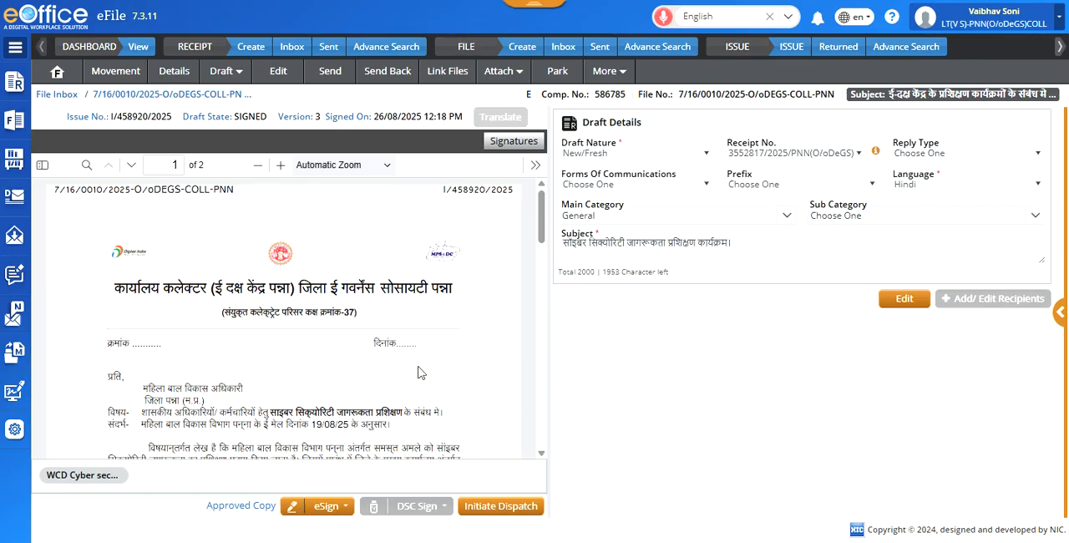
scroll(426, 334, down, 7)
scroll(453, 278, up, 3)
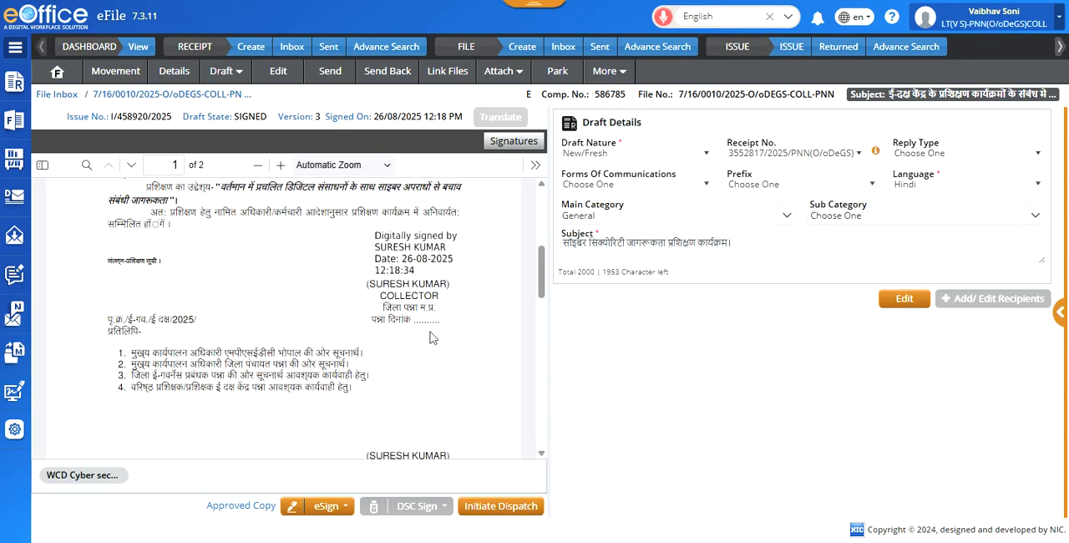
scroll(376, 393, down, 5)
scroll(385, 392, up, 5)
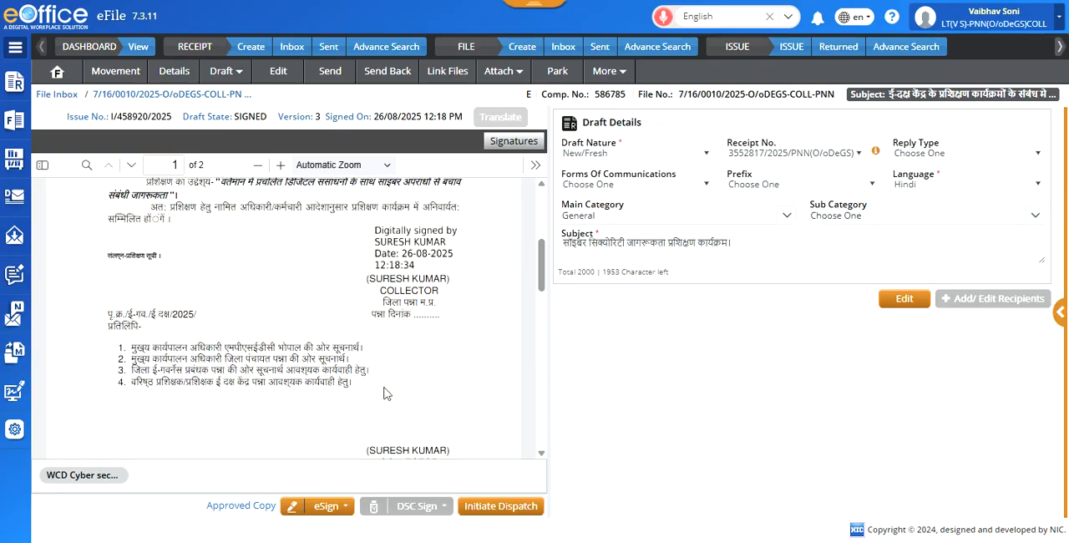
scroll(384, 394, up, 6)
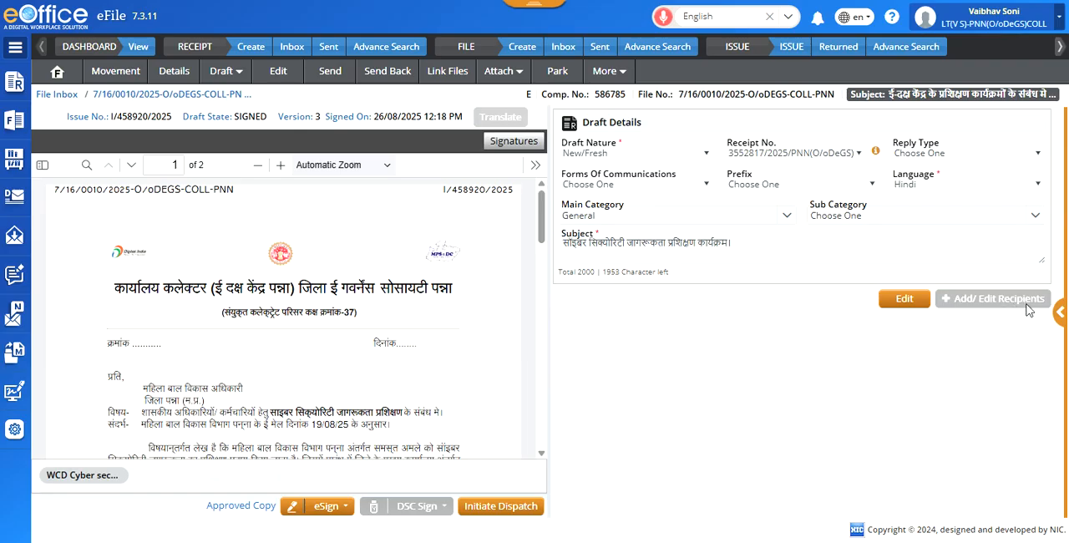
Step: Make the signed draft's details editable and bring up the existing public contacts for adding recipients
click(906, 301)
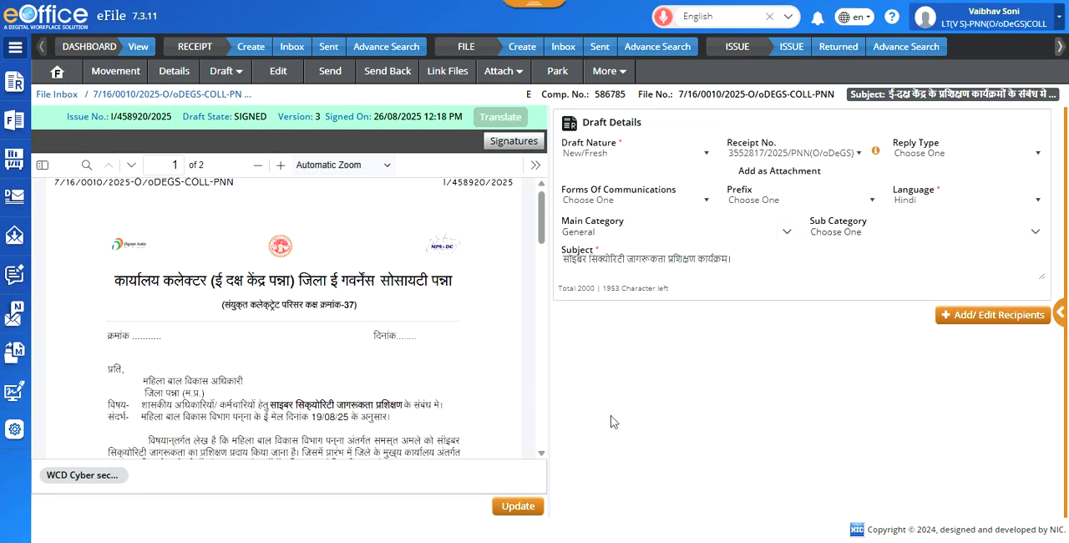
click(991, 321)
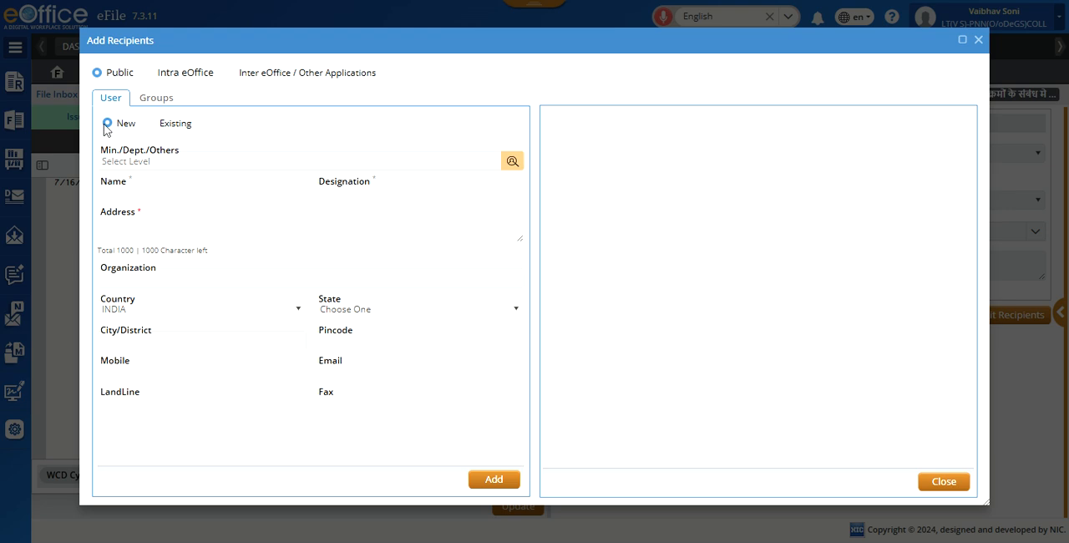
click(151, 124)
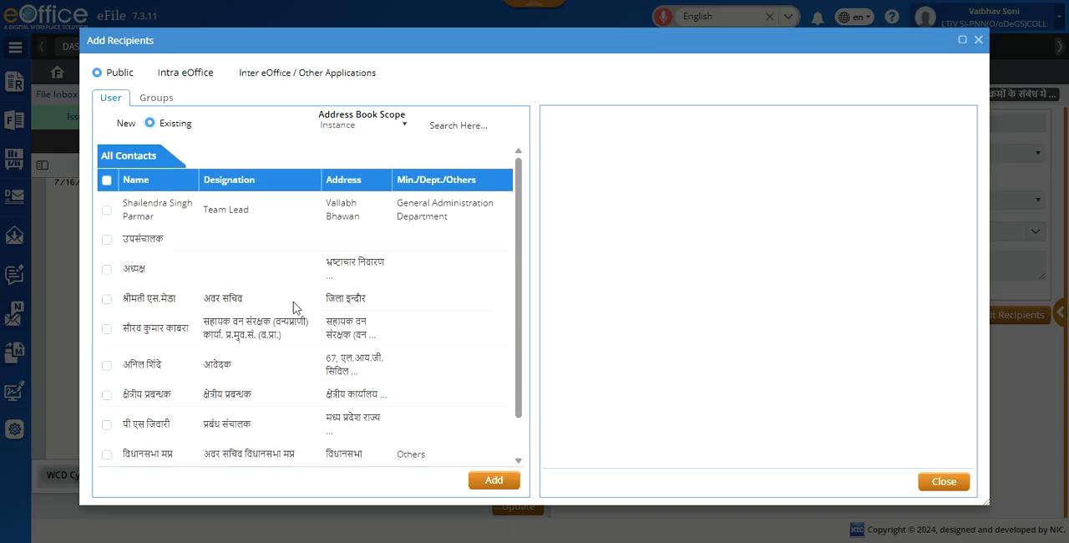
Step: Look through several pages of existing public contacts in the Instance address book
scroll(294, 311, down, 1)
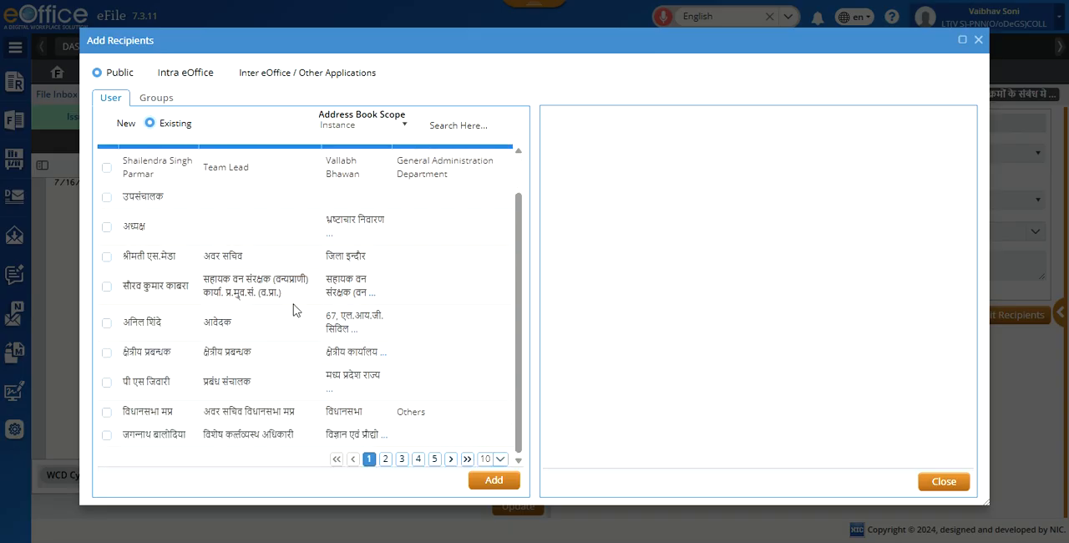
click(435, 460)
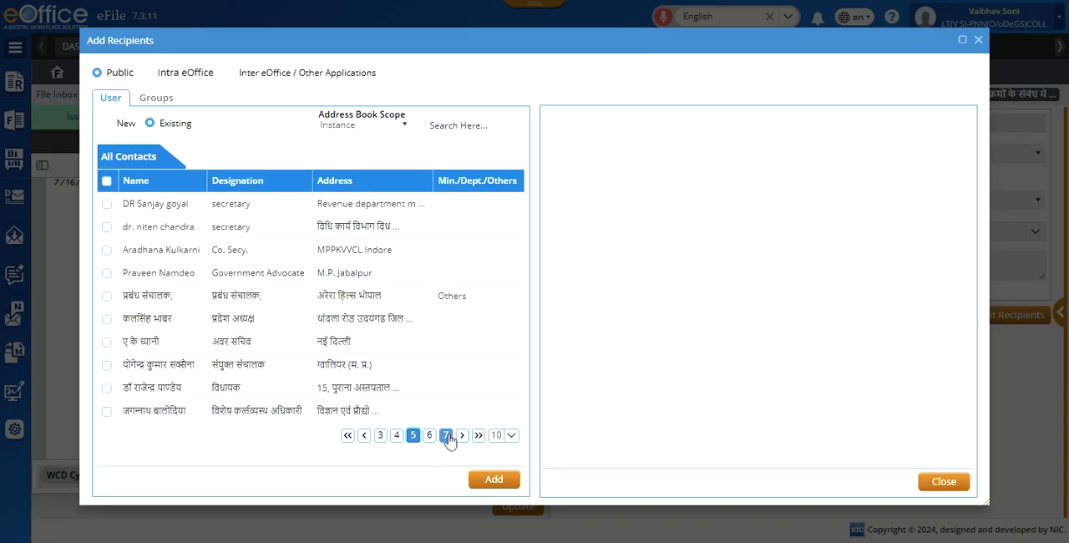
click(463, 436)
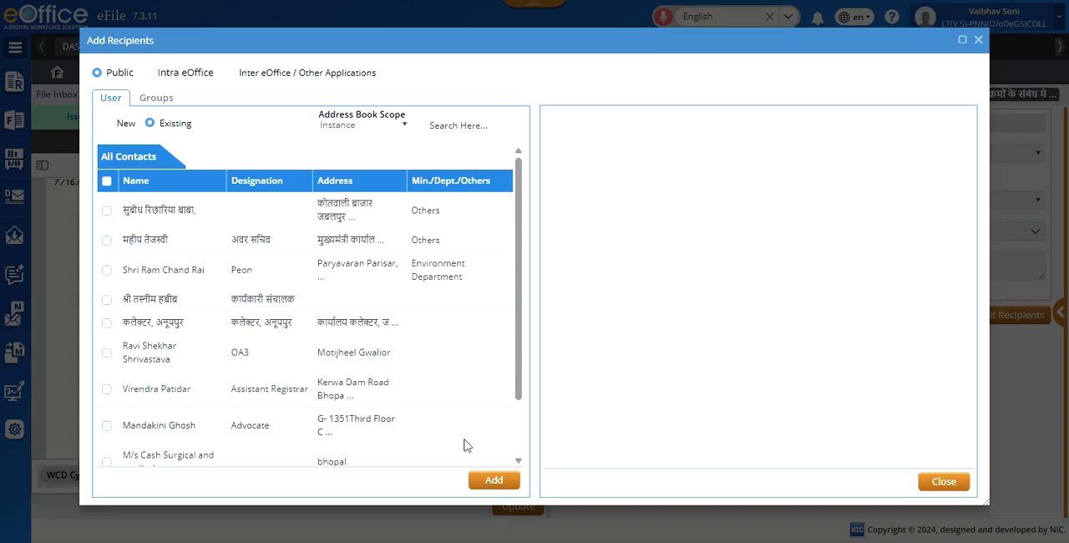
scroll(368, 399, down, 1)
scroll(367, 399, down, 3)
scroll(368, 399, up, 4)
Step: Check the Department and Section address book scopes for existing contacts
click(406, 125)
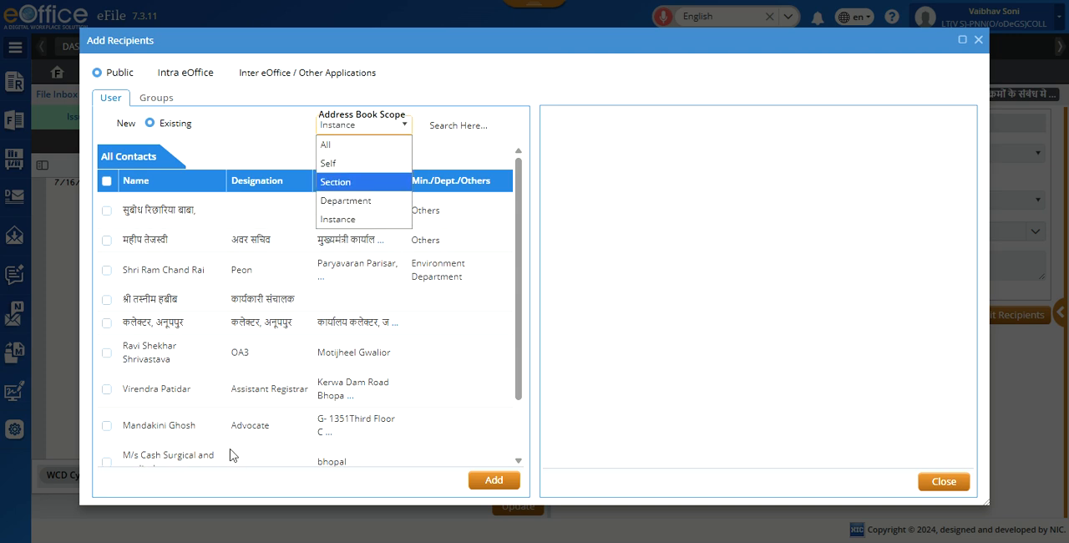
click(369, 202)
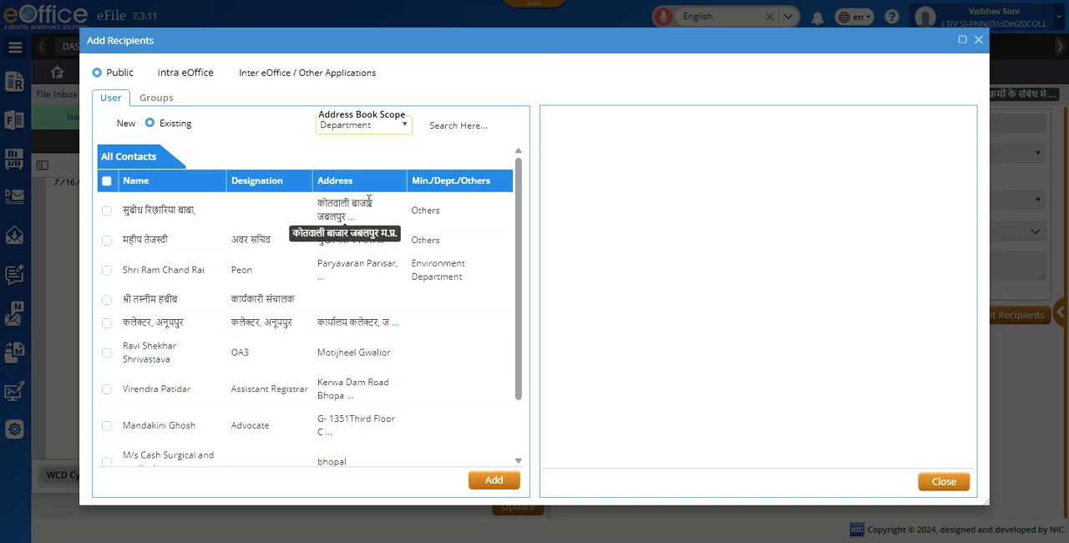
click(405, 127)
click(372, 182)
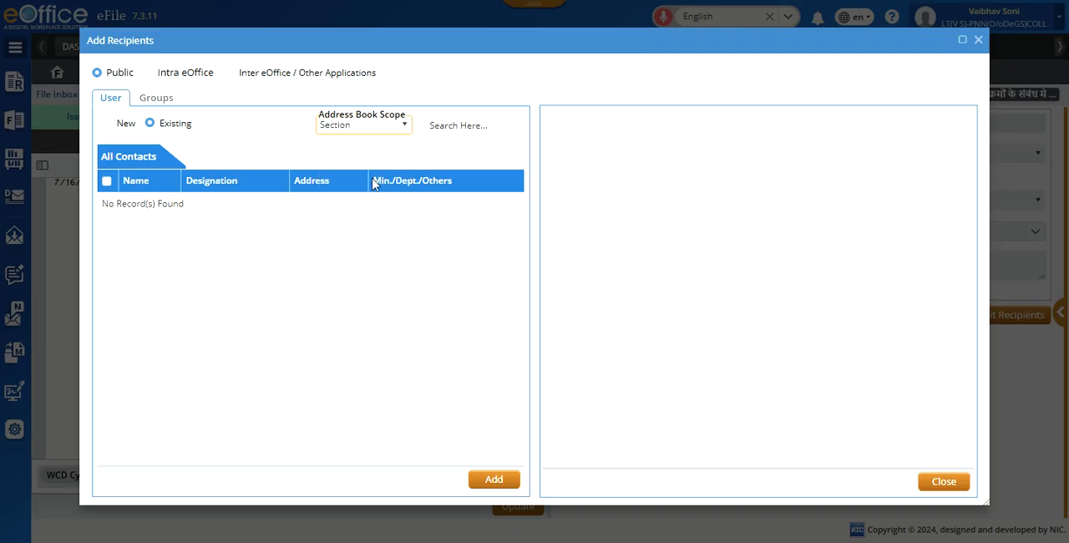
Step: Set the address book scope to Self and add the School Education Department's DEO as a public recipient
click(406, 127)
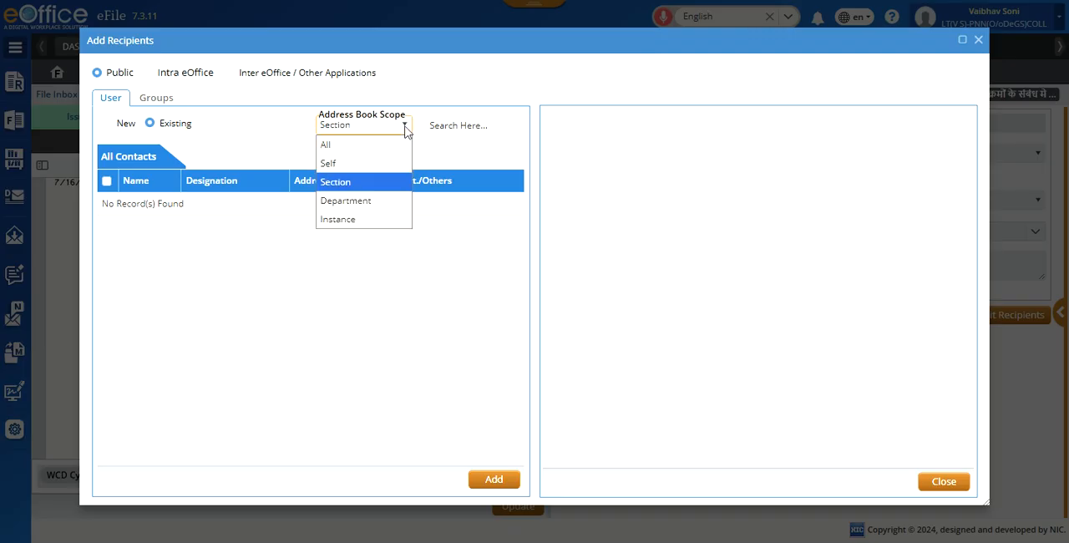
click(358, 171)
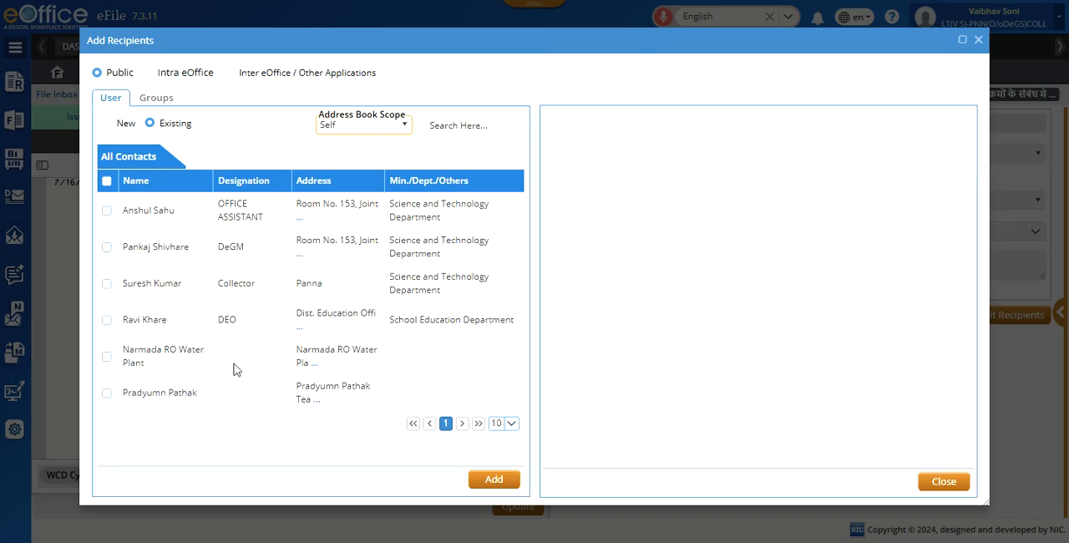
click(106, 320)
click(491, 480)
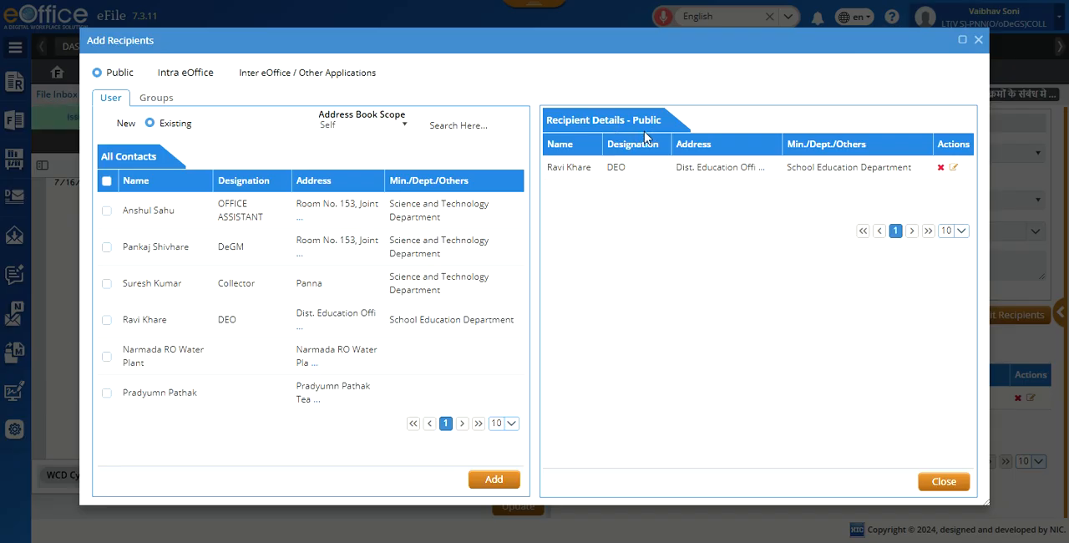
Step: Start a new public recipient under Revenue Department and enter the recipient's name
click(106, 123)
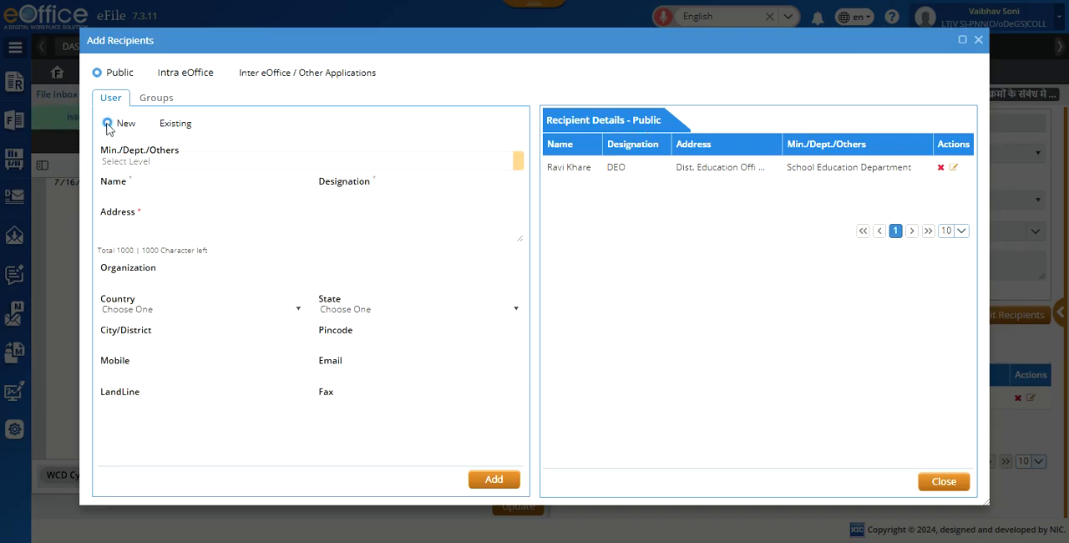
click(240, 161)
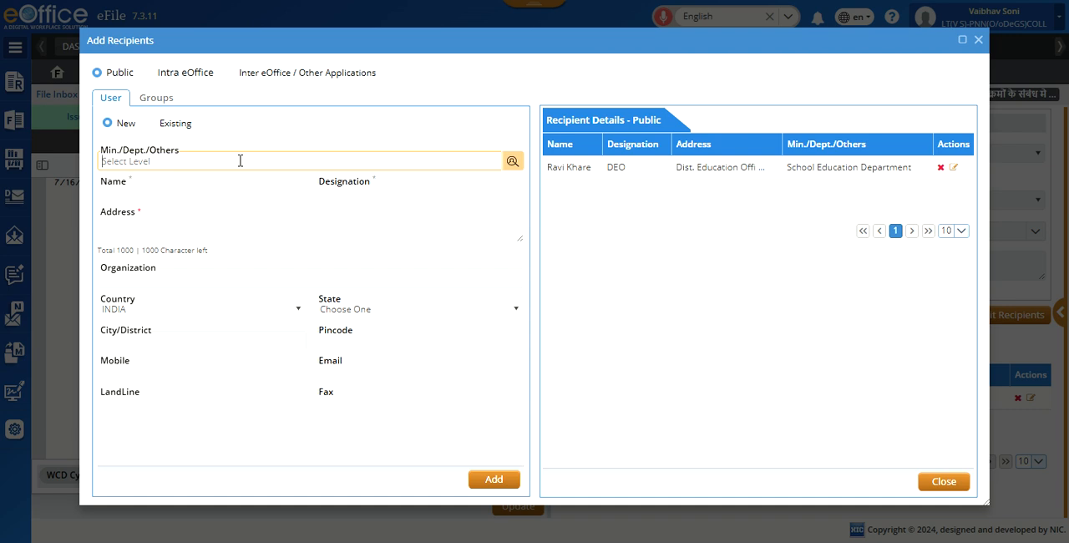
text(reve)
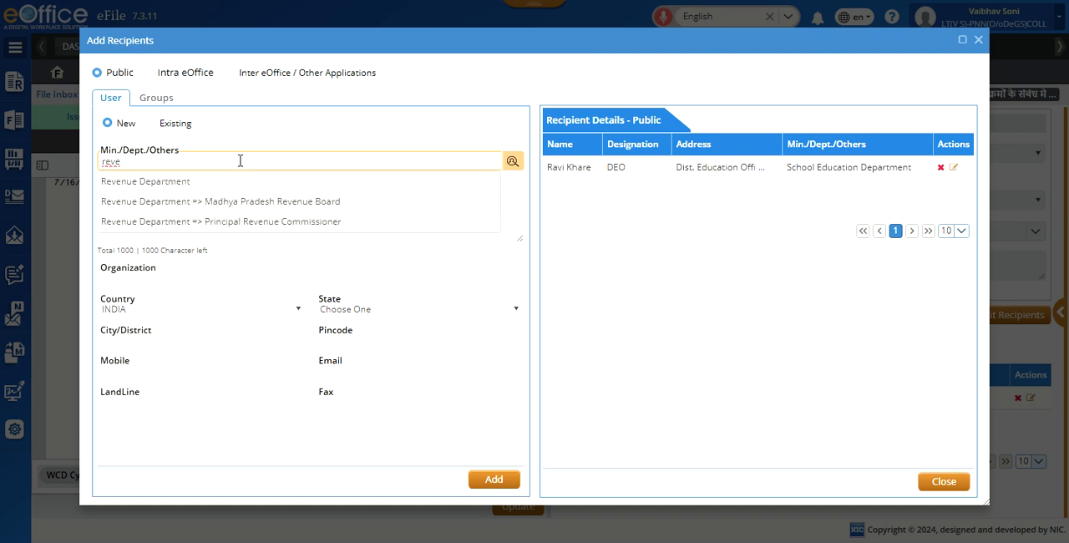
click(210, 183)
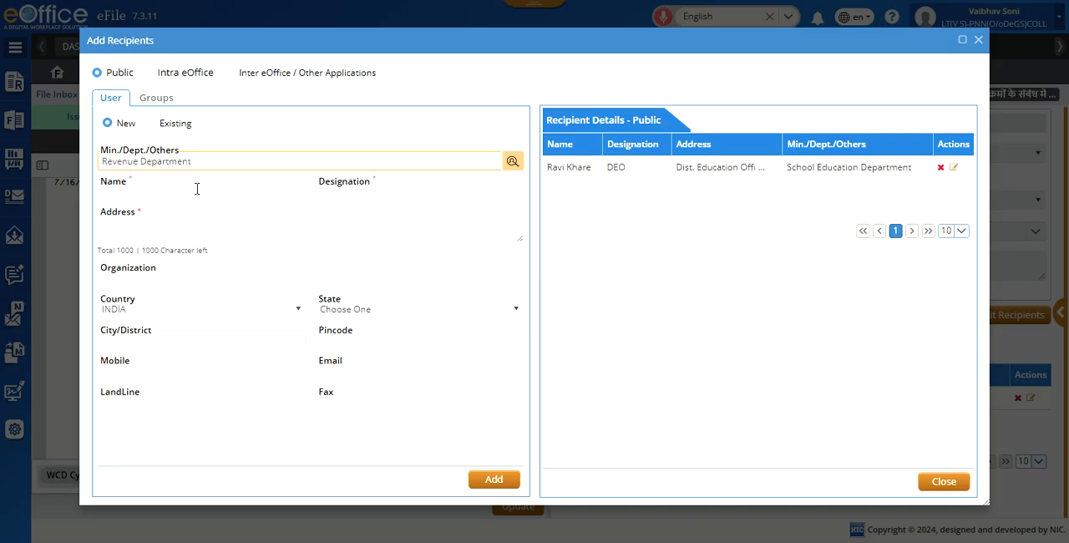
click(198, 189)
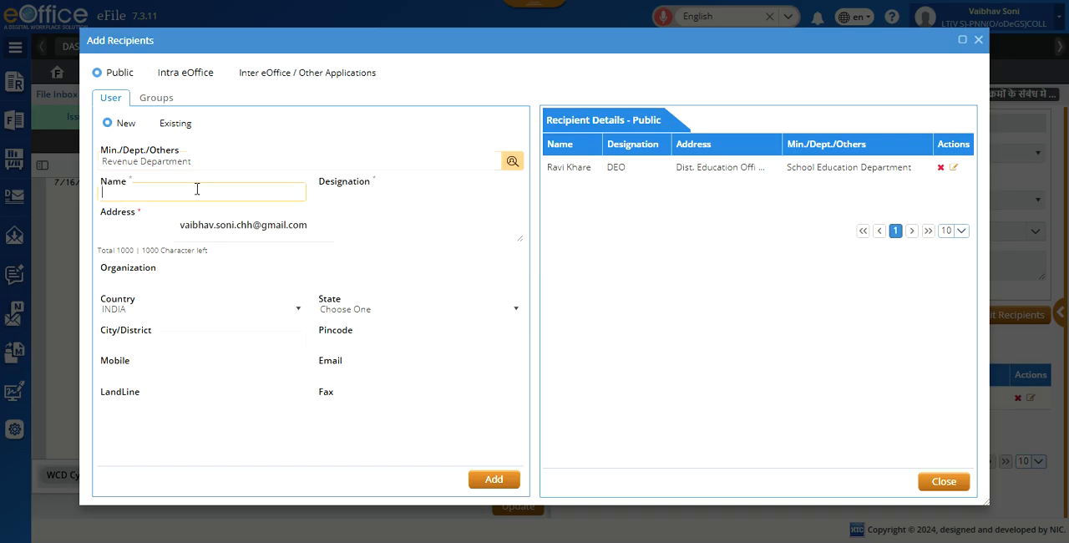
text(Vija)
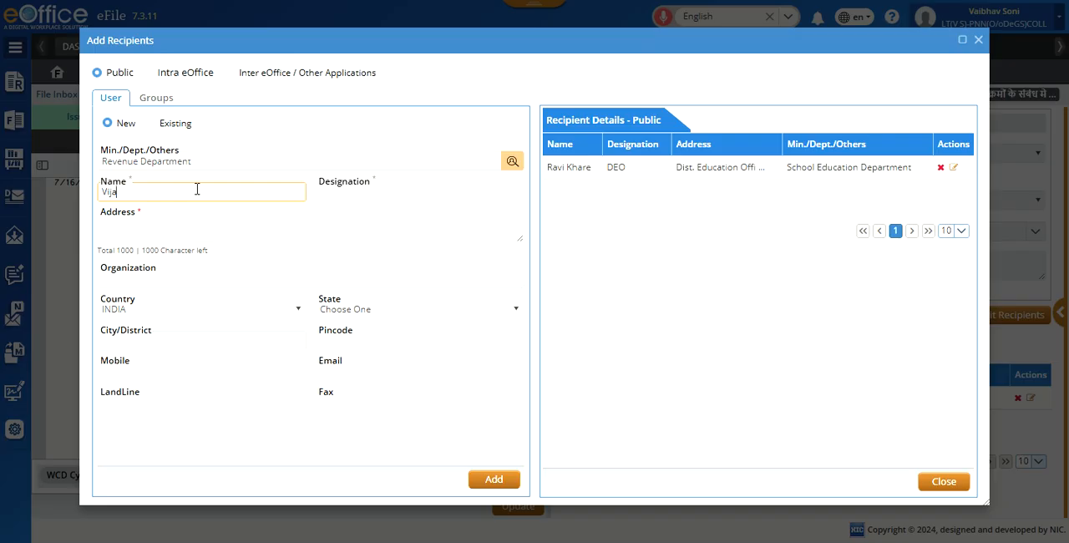
text(y)
Step: Enter SLR as the new recipient's designation, fill in the address, and add the recipient to the list
click(347, 193)
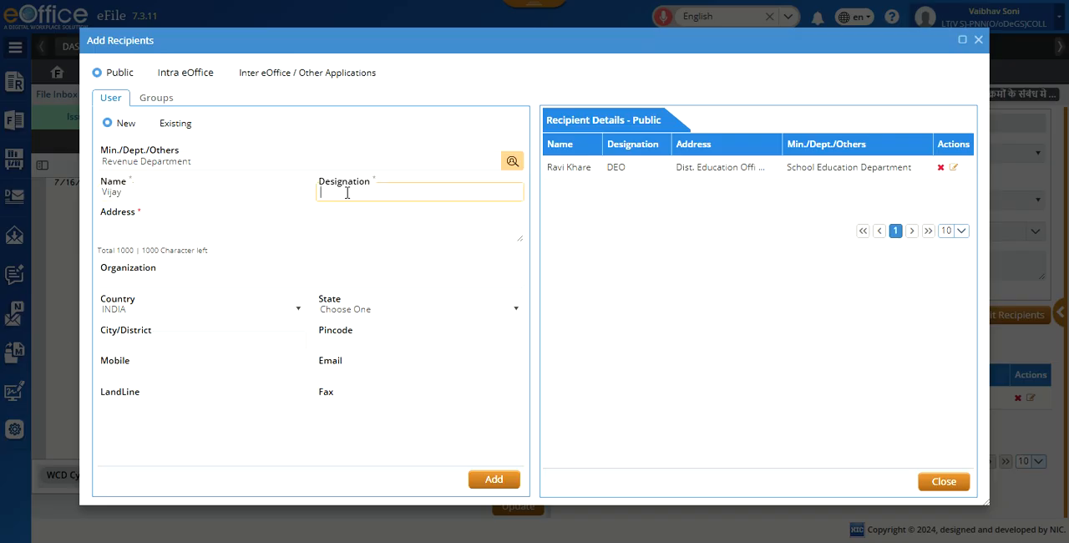
text(SLR)
click(282, 227)
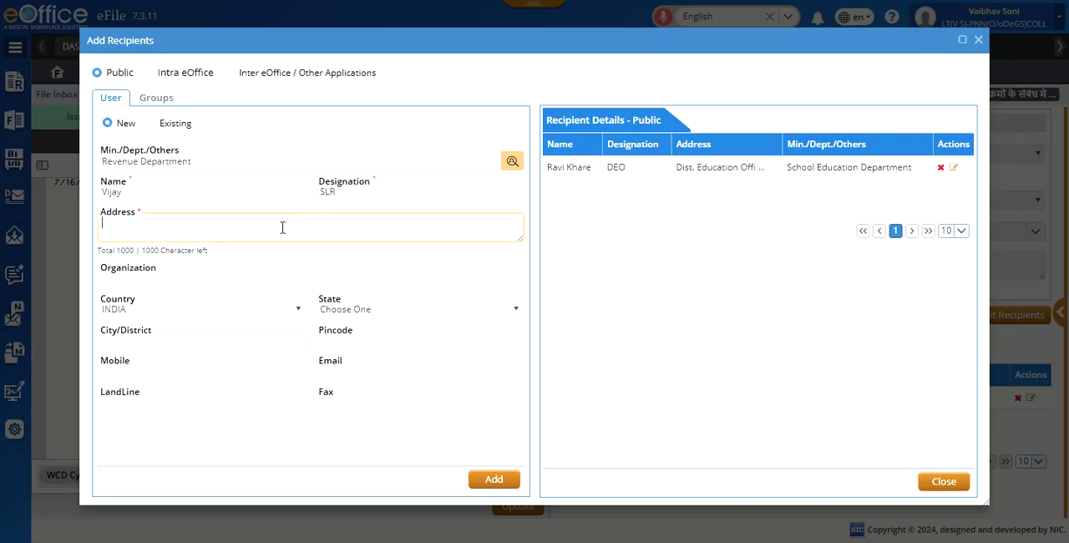
text(Bhopal)
click(494, 479)
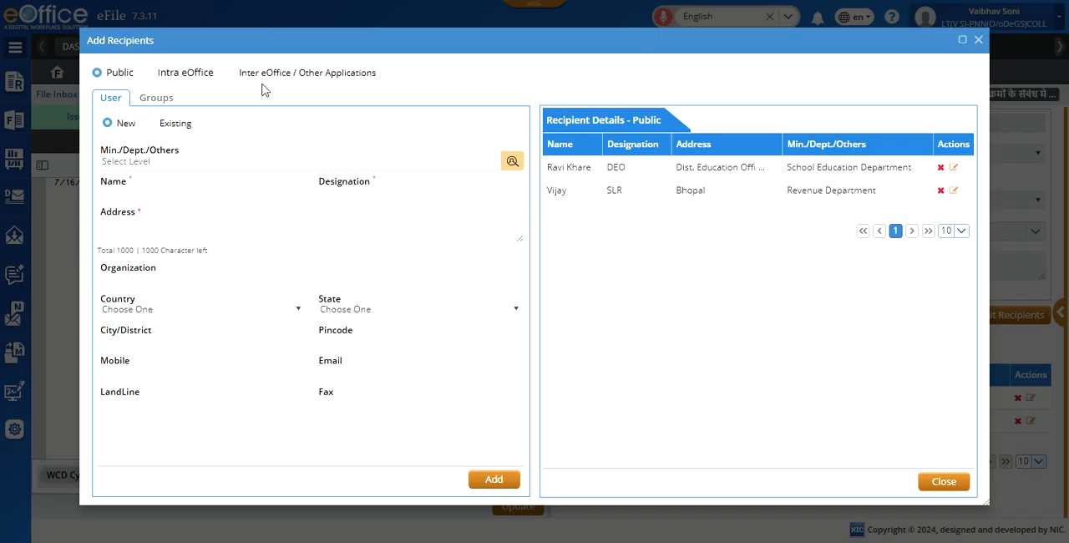
Step: Switch the recipient type to Intra eOffice and choose PANNA COLLECTORATE as the department
click(149, 73)
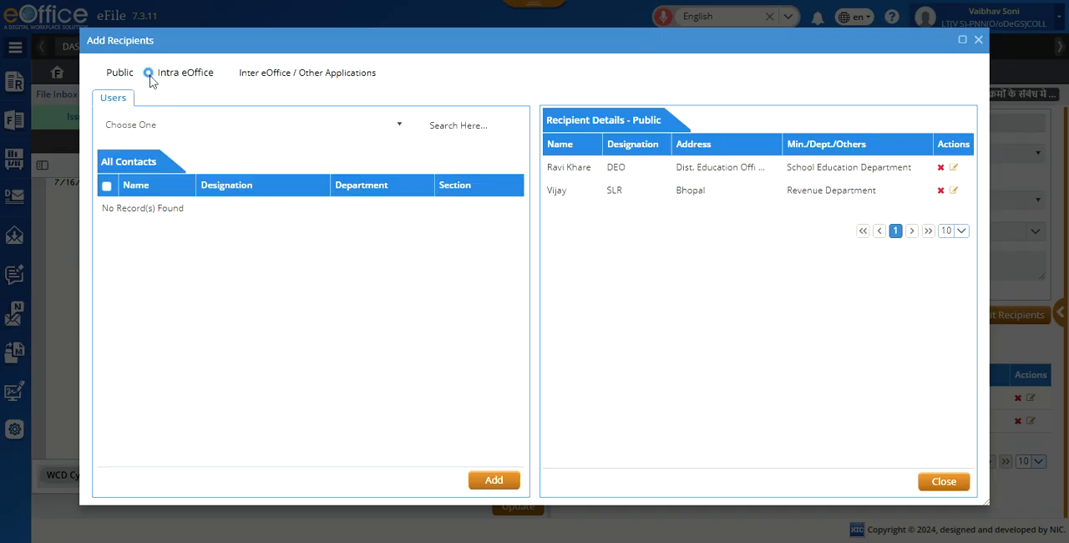
click(399, 125)
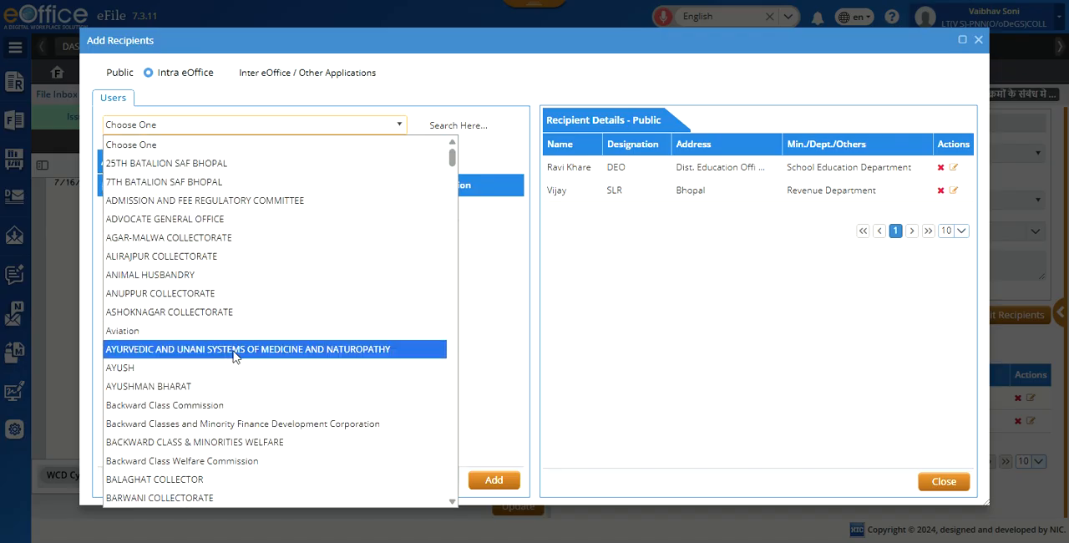
scroll(259, 346, down, 5)
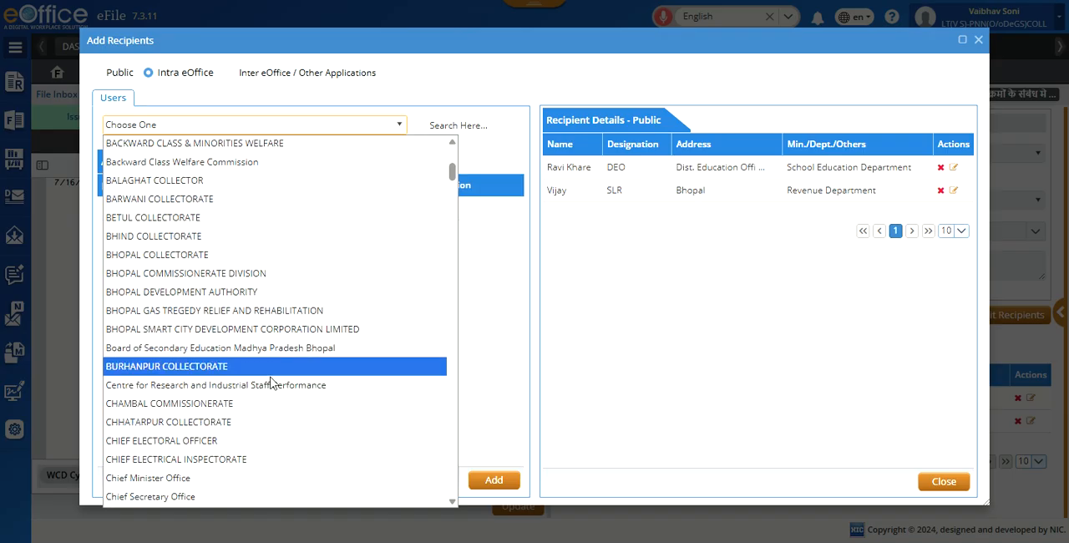
scroll(274, 378, down, 3)
scroll(269, 382, down, 3)
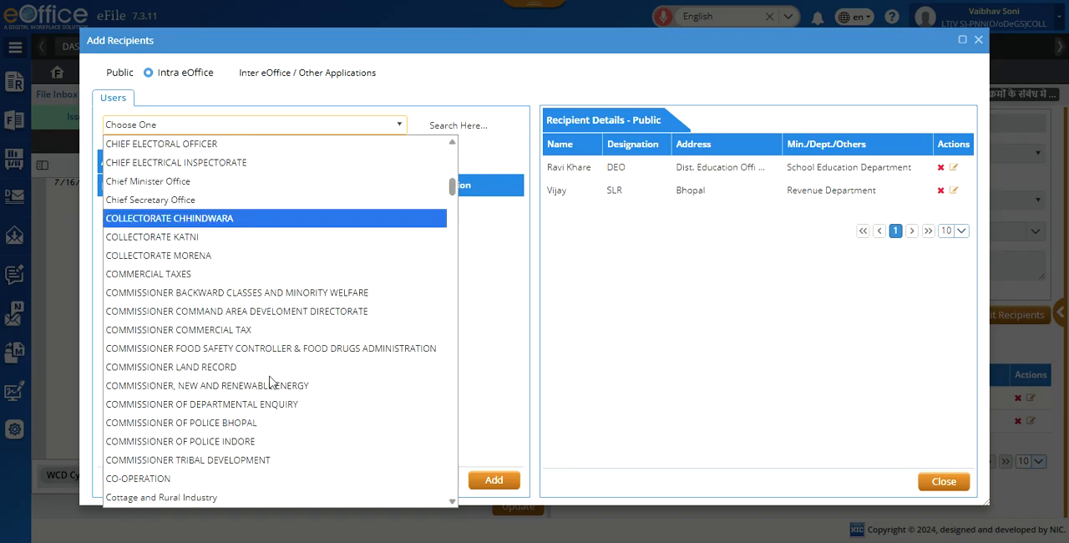
scroll(270, 383, down, 15)
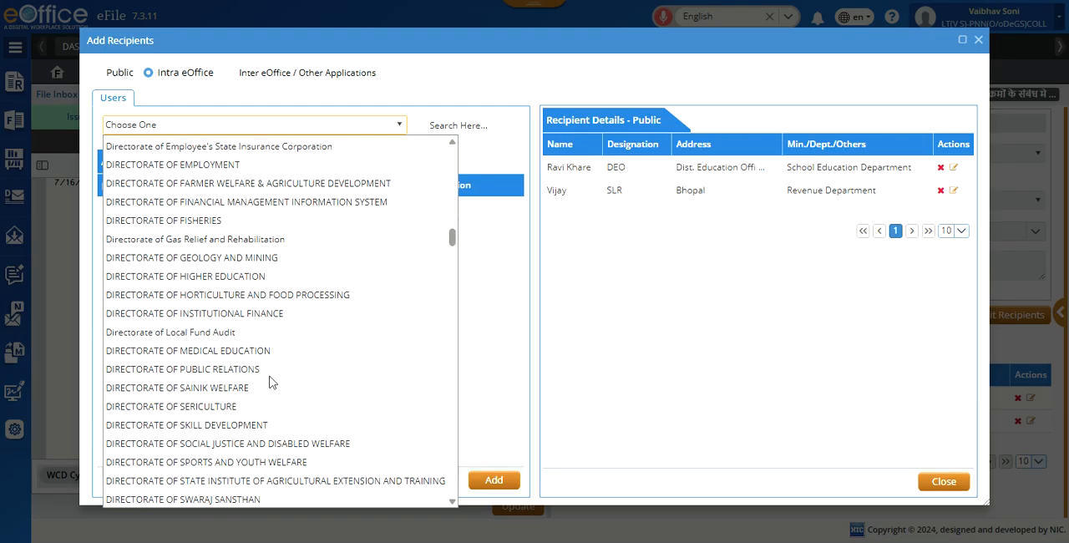
scroll(270, 383, up, 20)
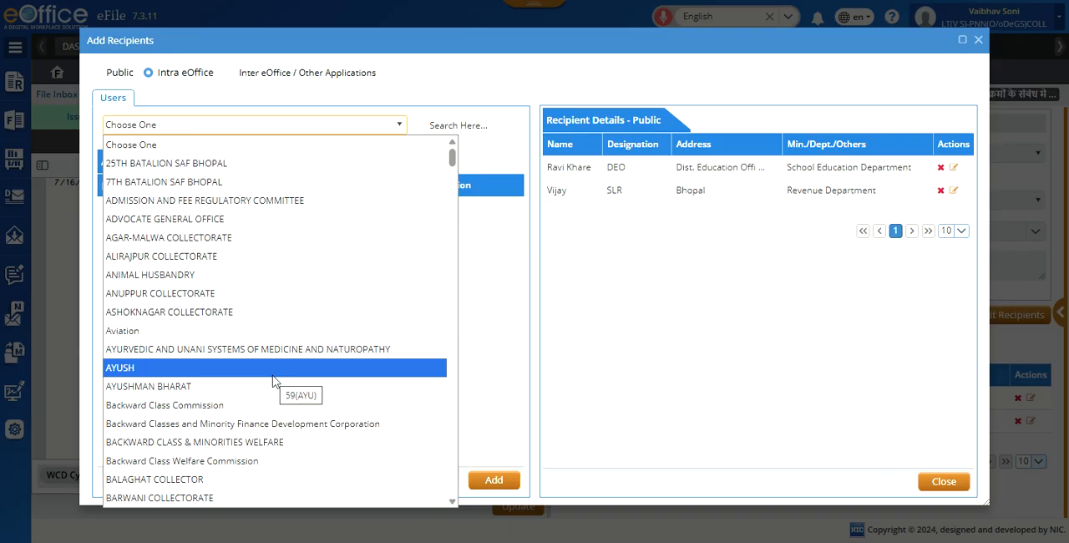
text(pann)
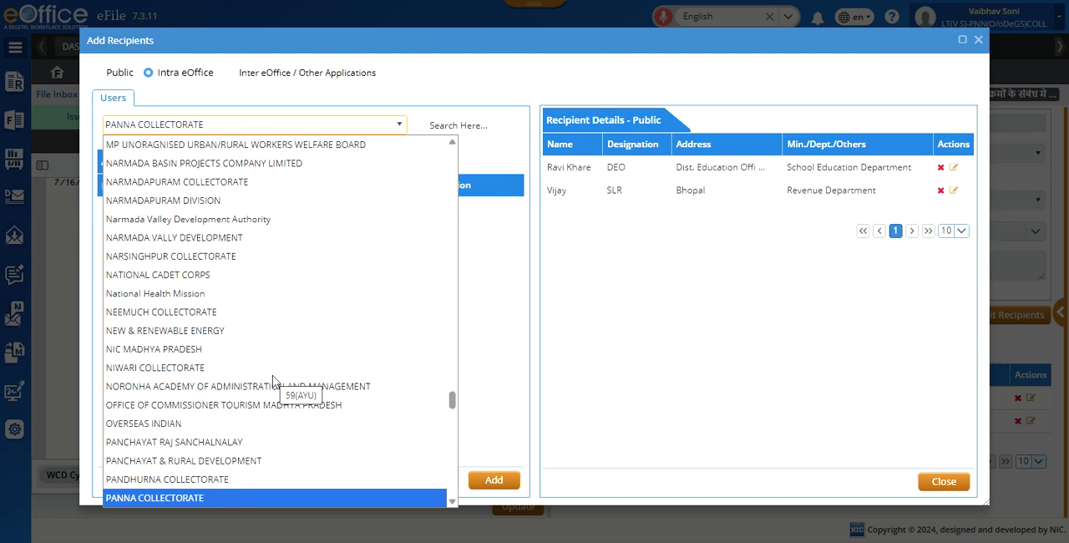
click(219, 498)
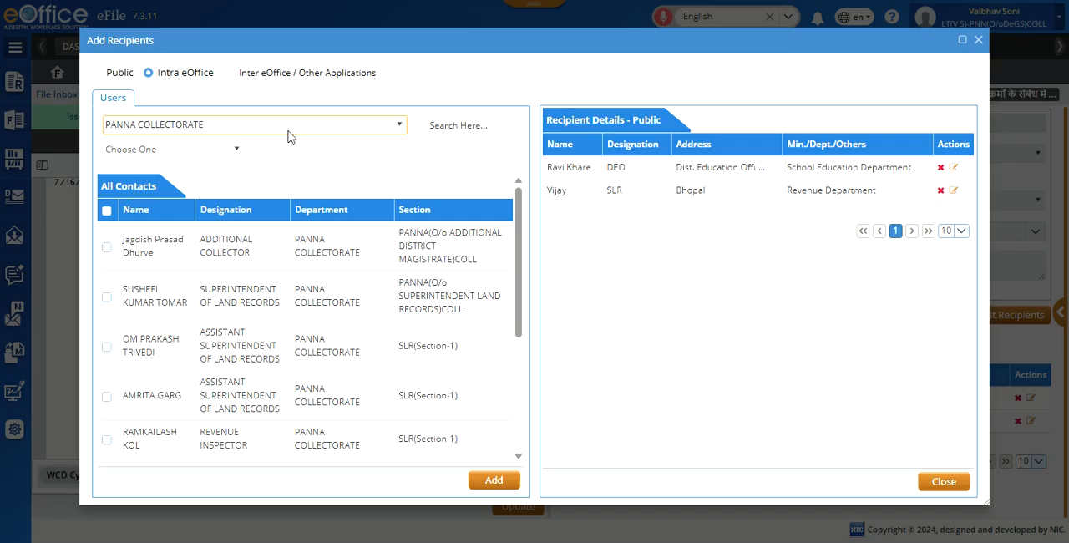
Step: Narrow the contacts to PANNA(O/o COLLECTOR)COLL and its PNN(O/o WOMEN CHILD DEVELOPMENT)COLL section
click(230, 150)
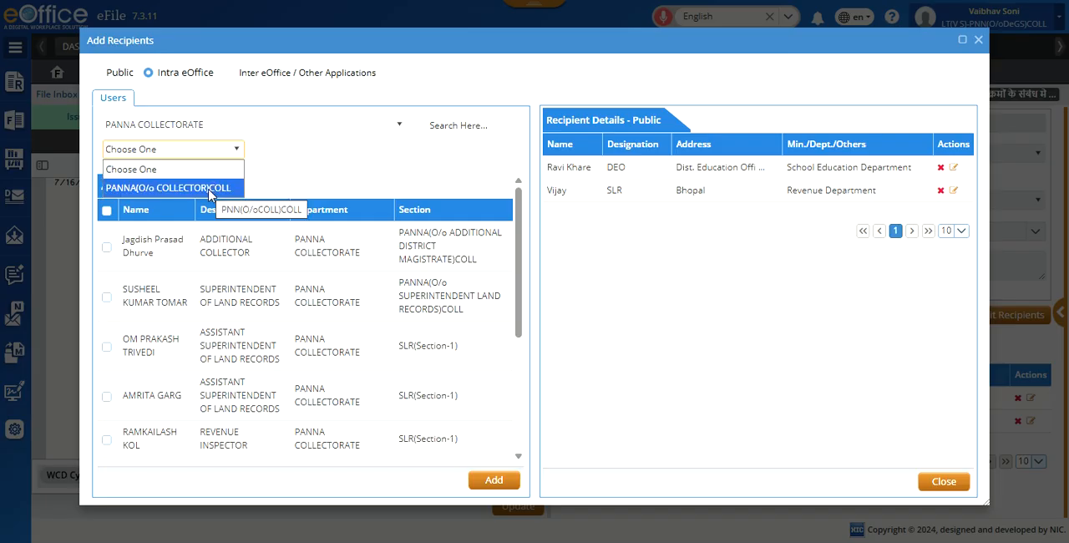
click(209, 189)
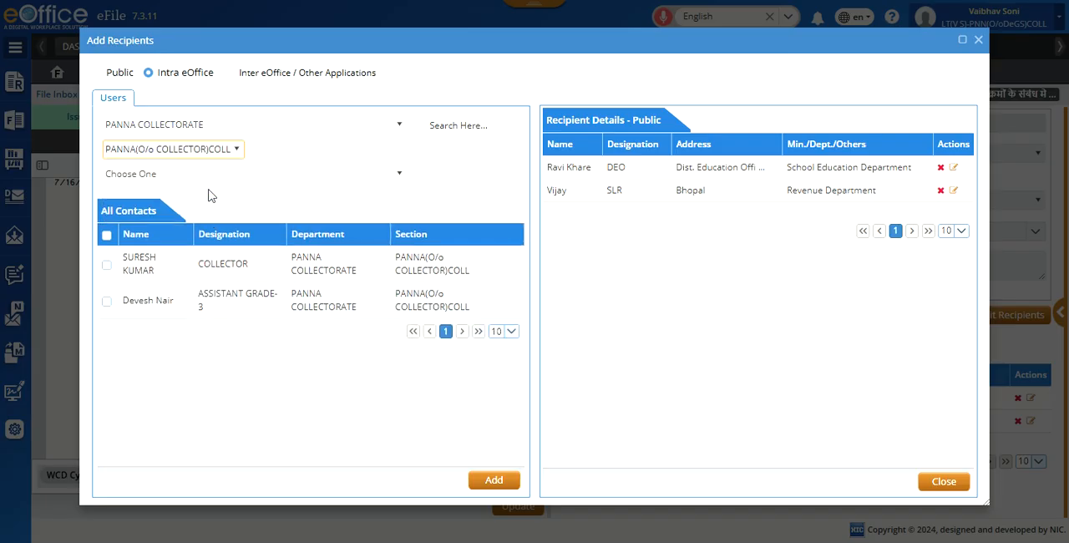
click(399, 174)
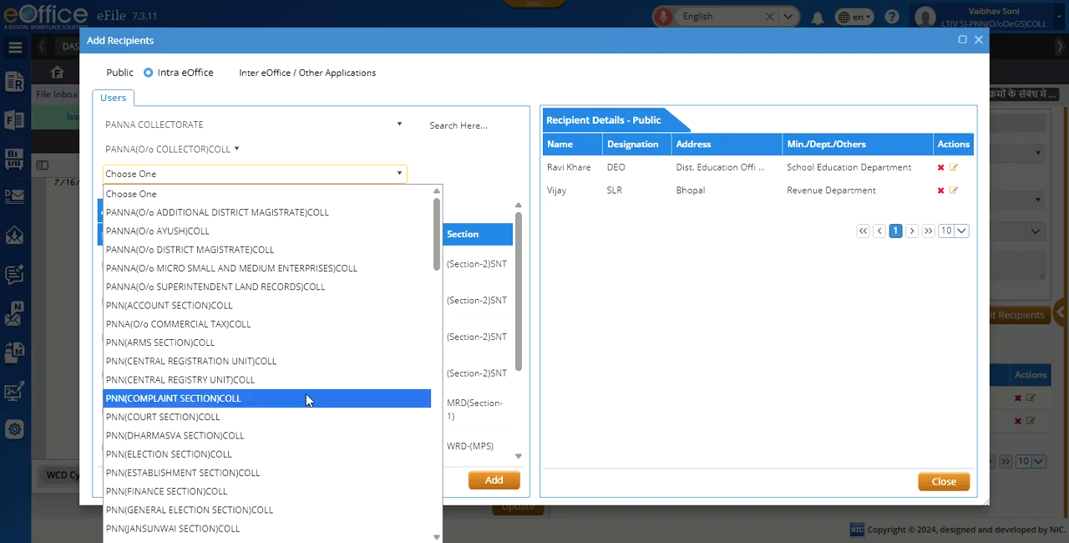
scroll(307, 400, down, 3)
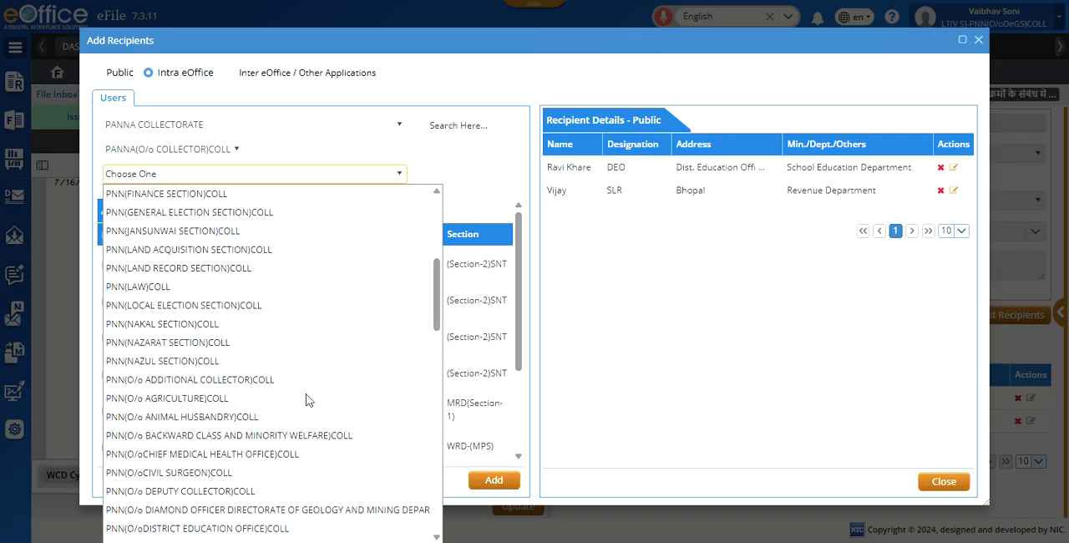
scroll(306, 400, down, 3)
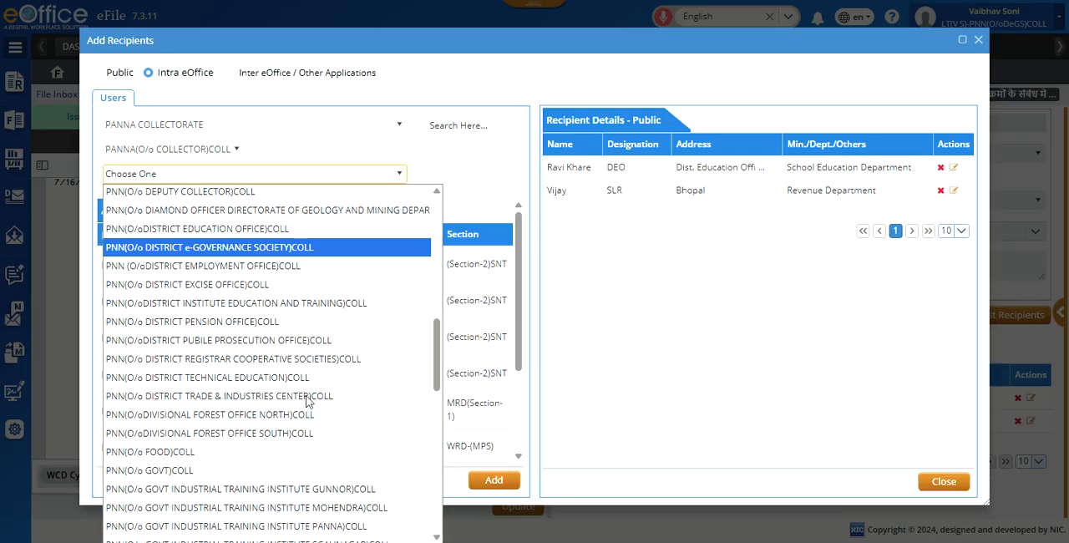
scroll(307, 400, down, 4)
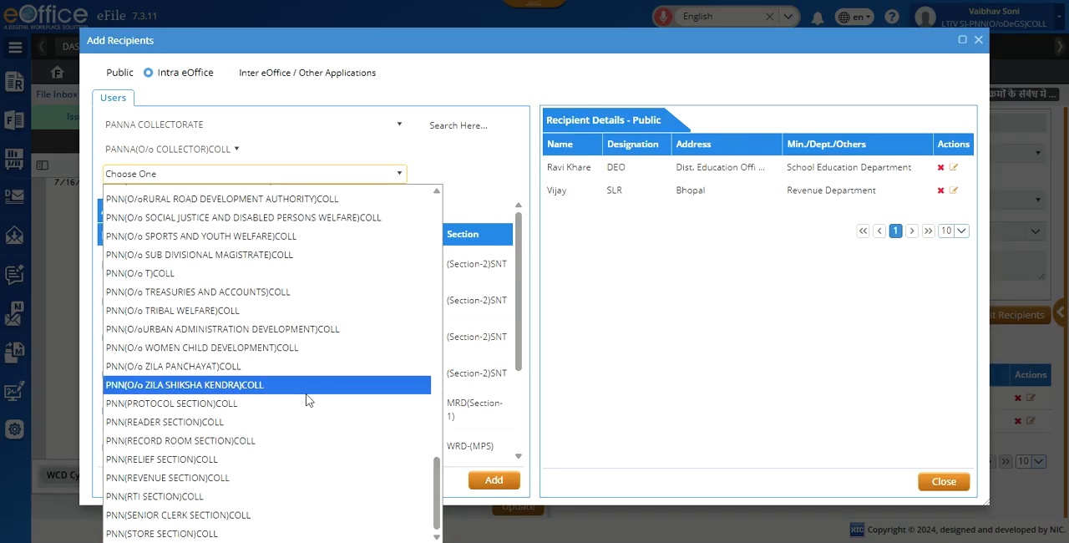
click(281, 349)
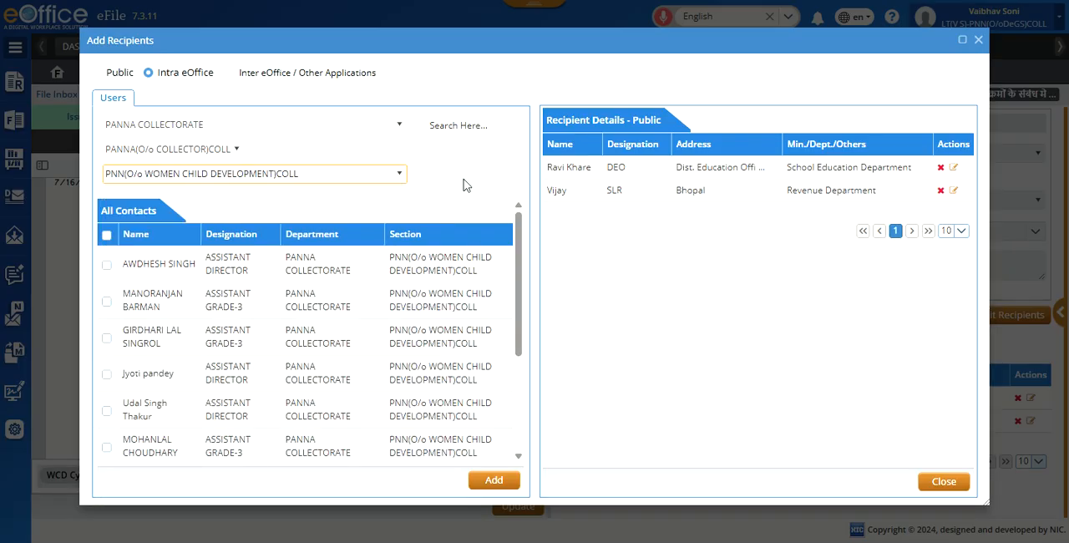
click(461, 184)
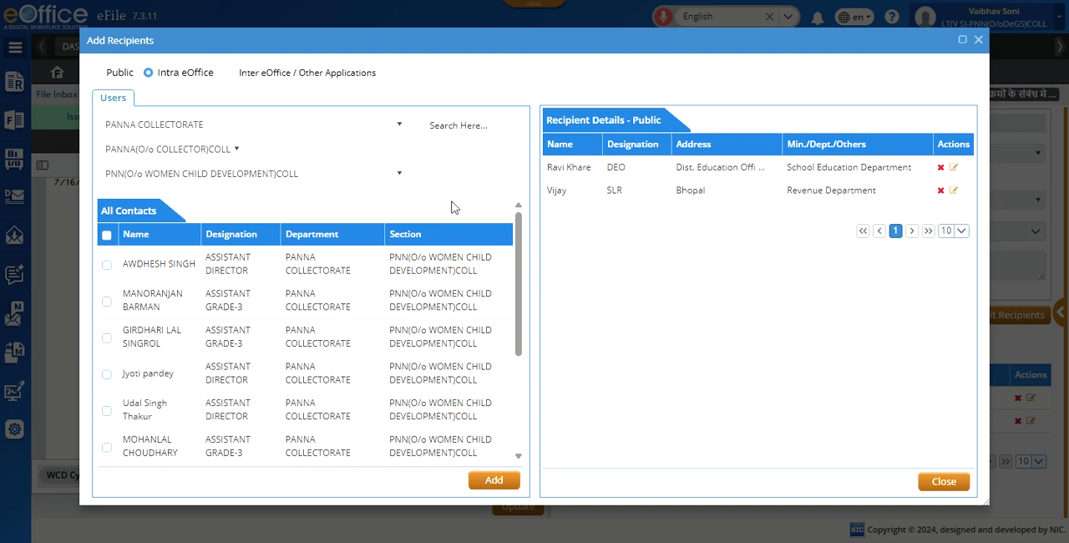
Step: Look through both pages of the Women Child Development contacts for the staff member who should receive the letter
scroll(409, 326, down, 3)
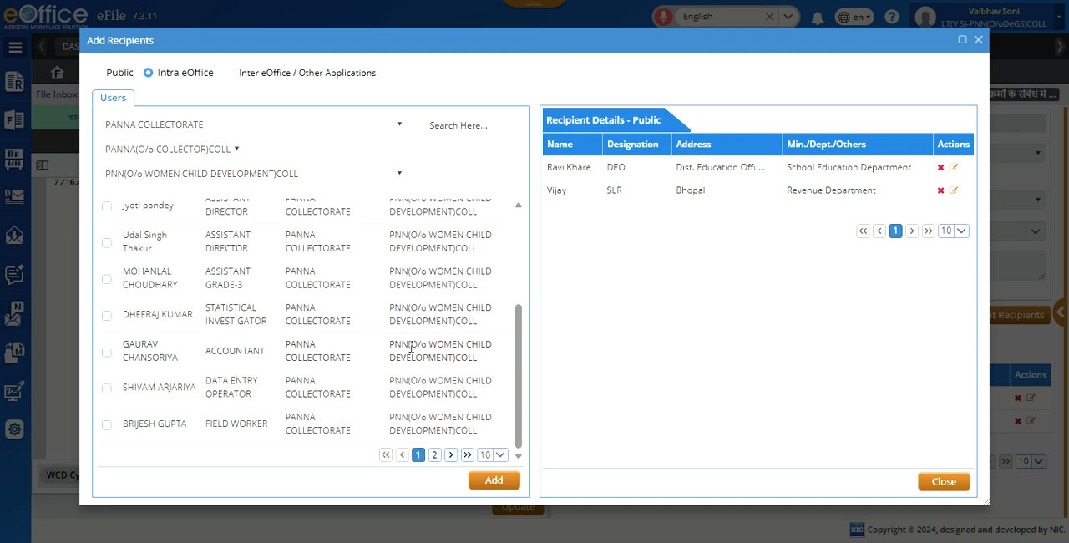
scroll(367, 372, up, 3)
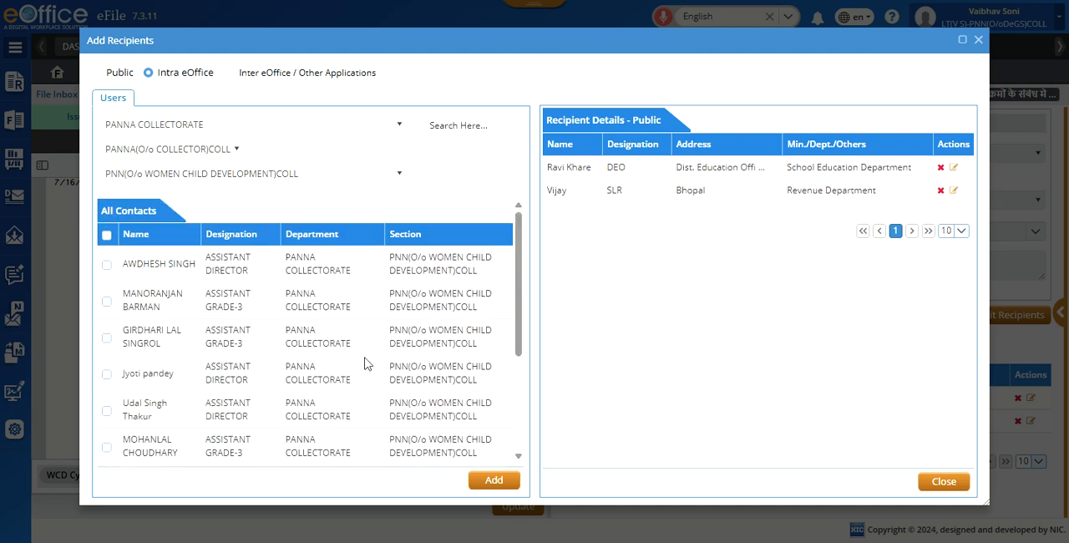
scroll(366, 365, down, 3)
scroll(378, 364, up, 3)
scroll(378, 363, down, 3)
click(435, 455)
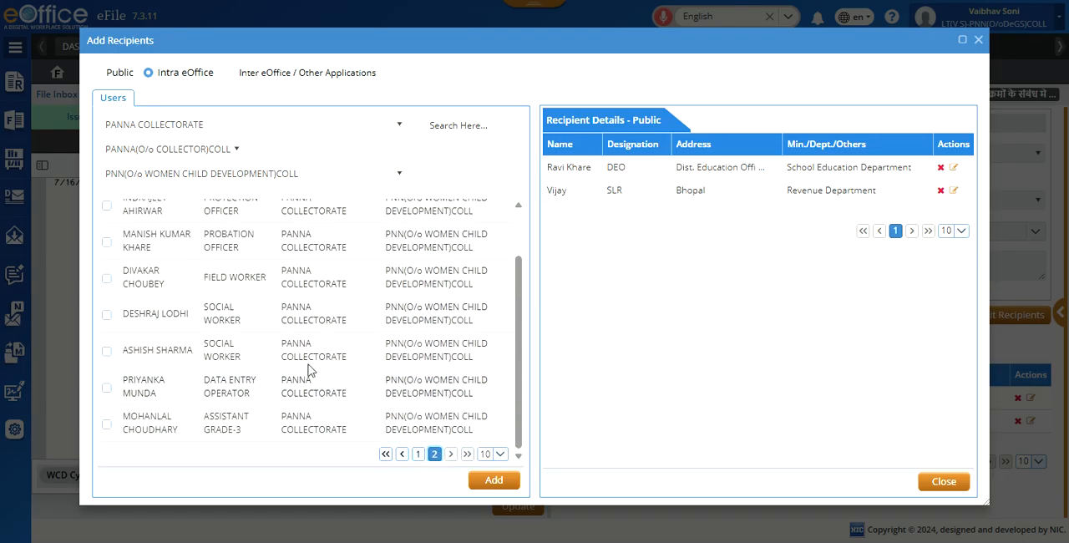
scroll(317, 368, up, 3)
scroll(347, 368, down, 3)
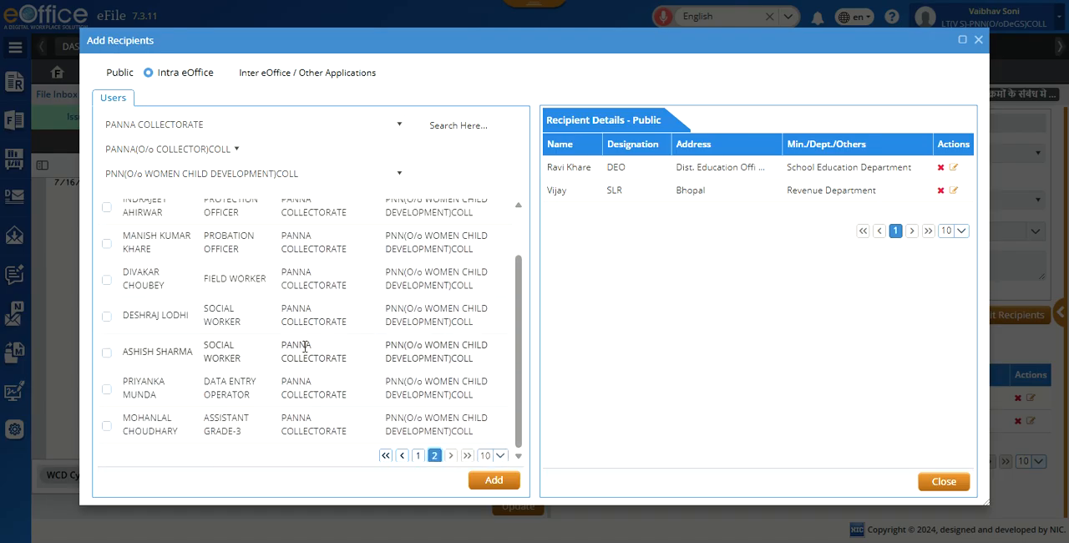
scroll(351, 368, up, 3)
scroll(405, 379, down, 3)
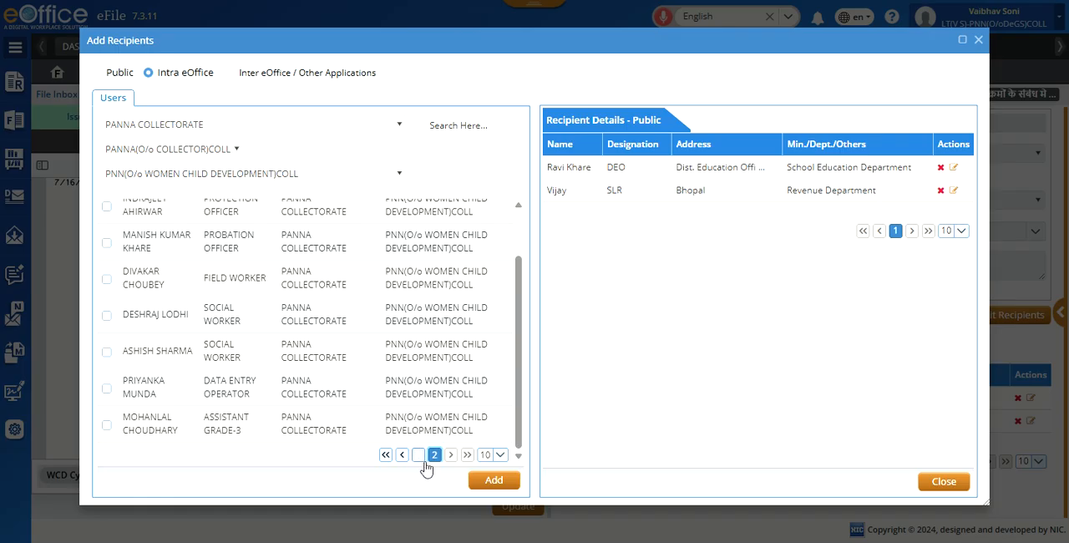
click(418, 456)
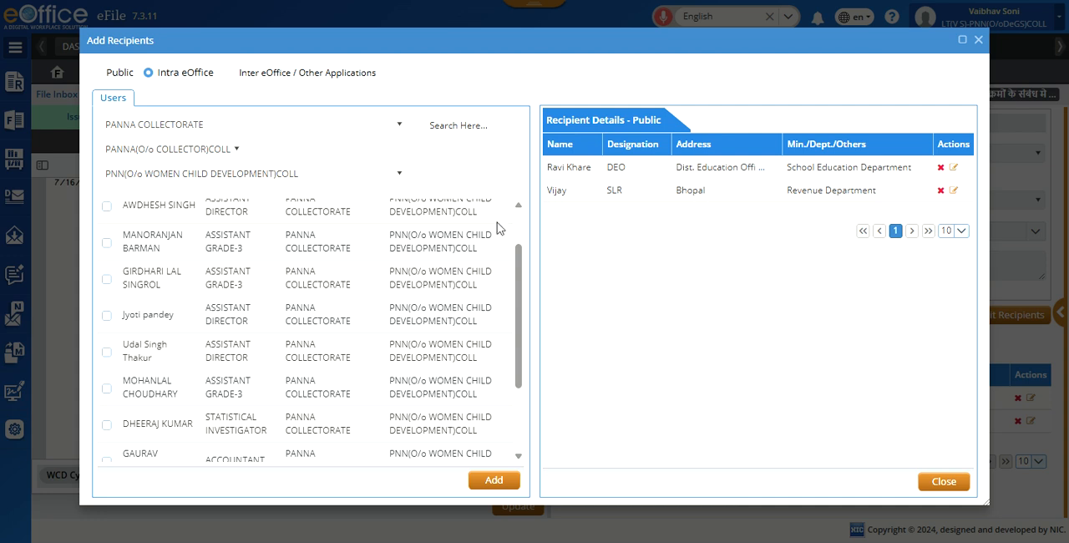
scroll(373, 307, down, 3)
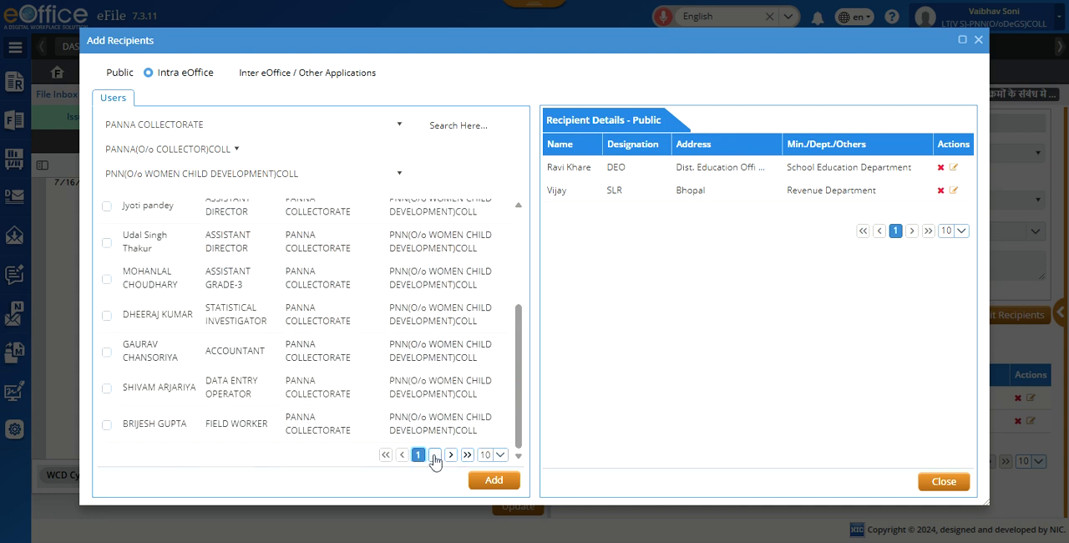
scroll(271, 344, up, 3)
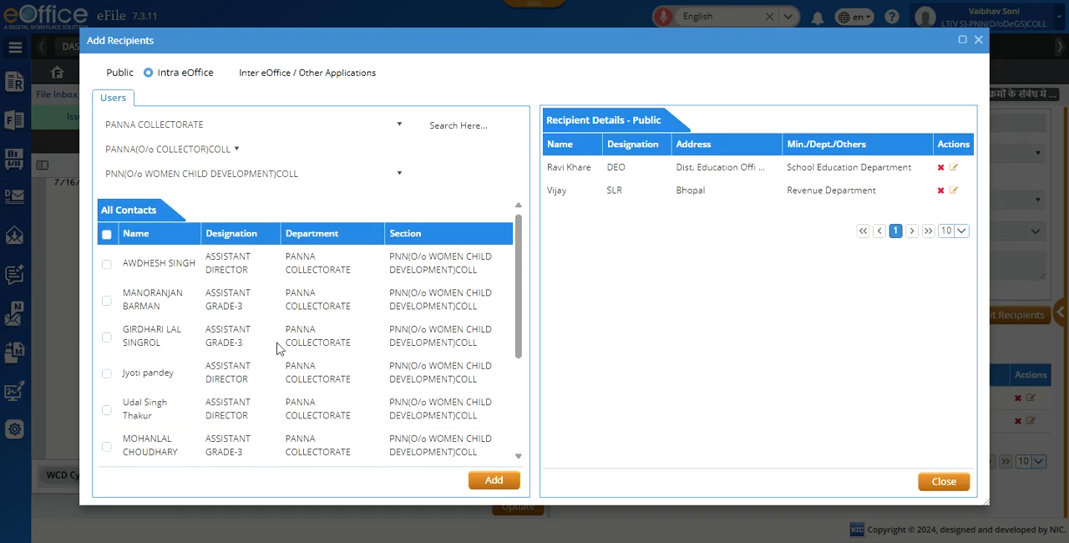
scroll(281, 342, down, 5)
click(435, 453)
scroll(391, 374, up, 2)
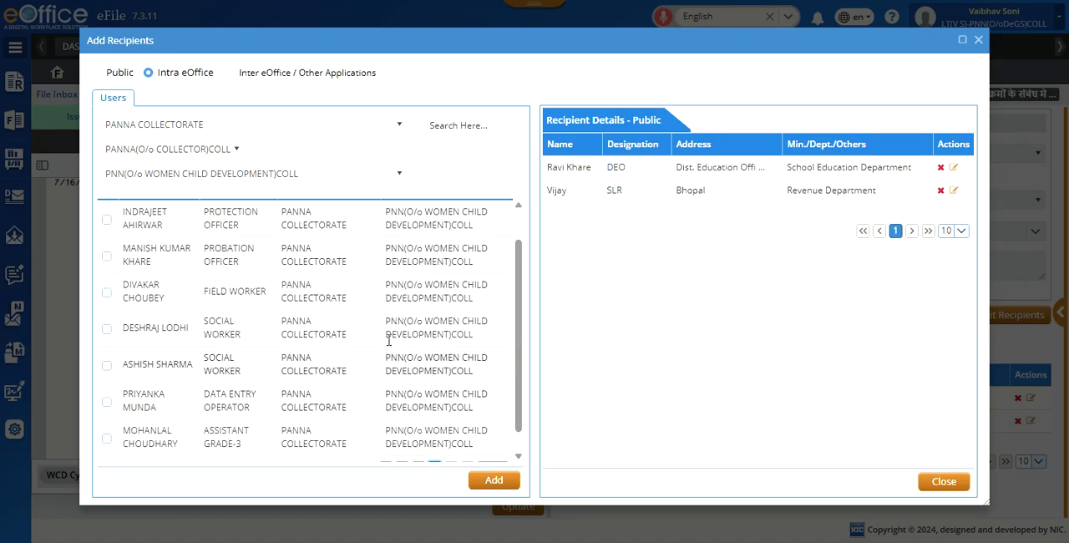
scroll(373, 371, down, 1)
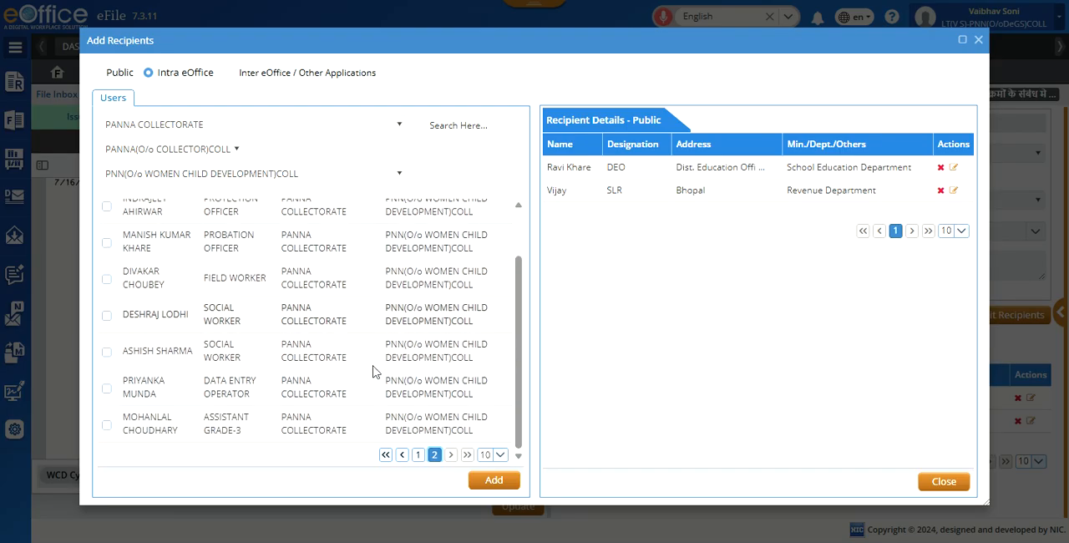
scroll(275, 365, up, 2)
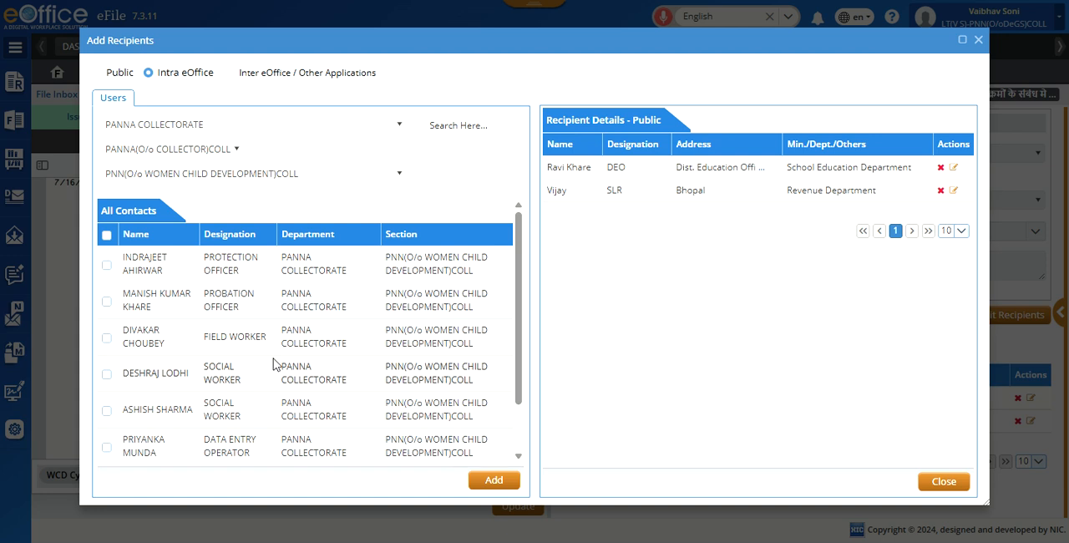
Step: Search the section's contacts for cru and add the matching Assistant Grade-3 as an internal eOffice recipient
click(469, 125)
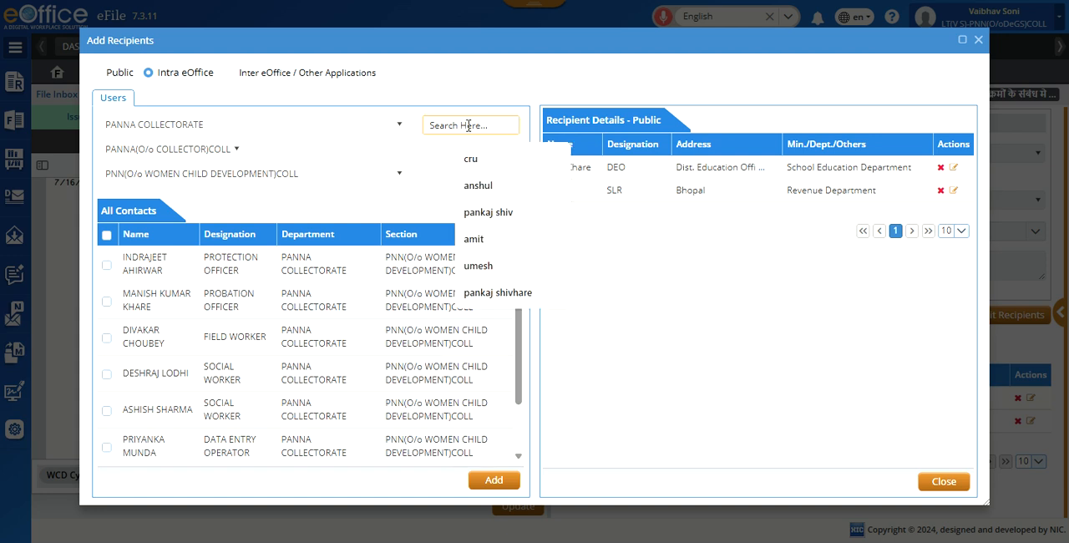
click(482, 167)
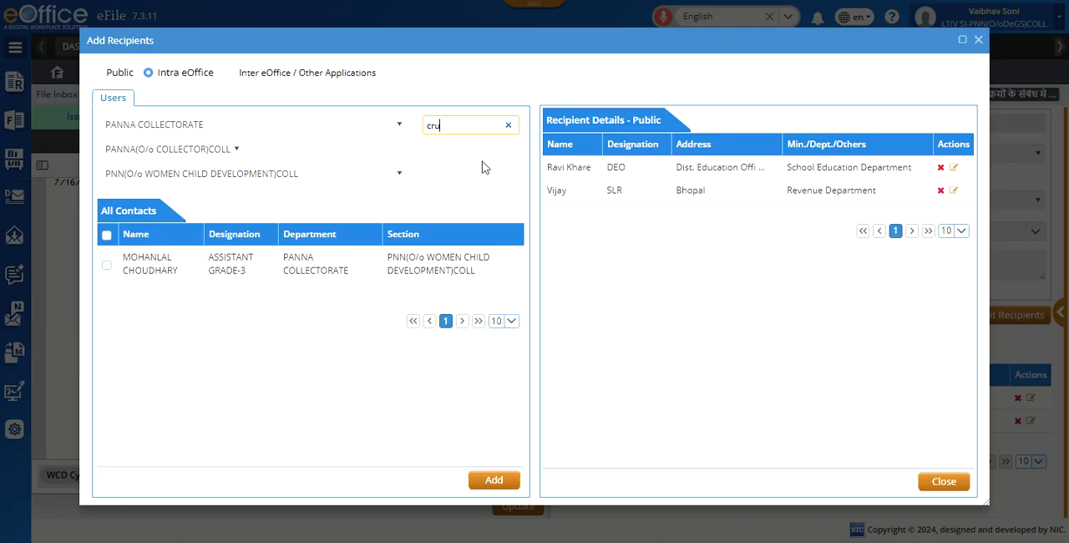
click(107, 266)
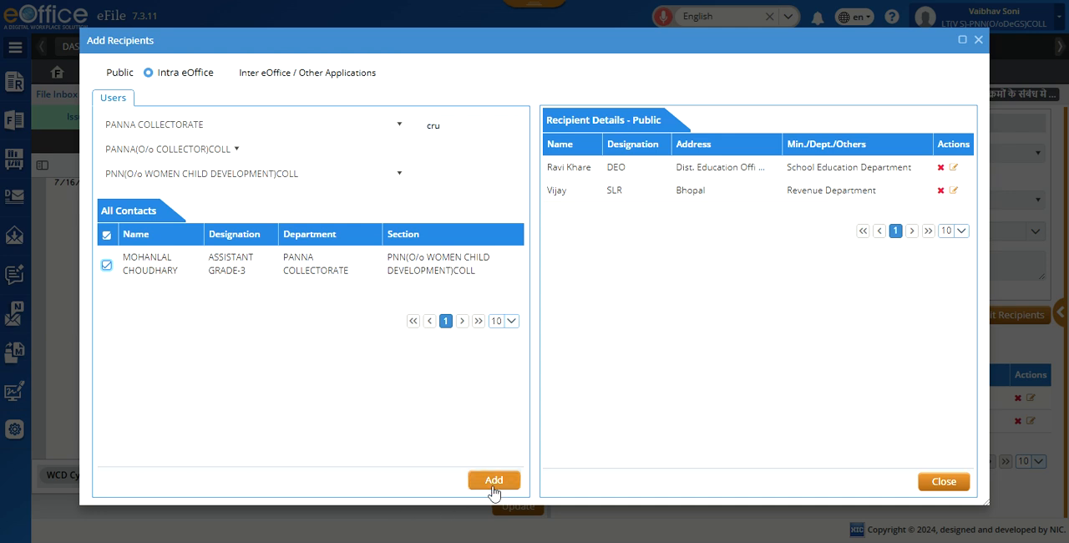
click(494, 481)
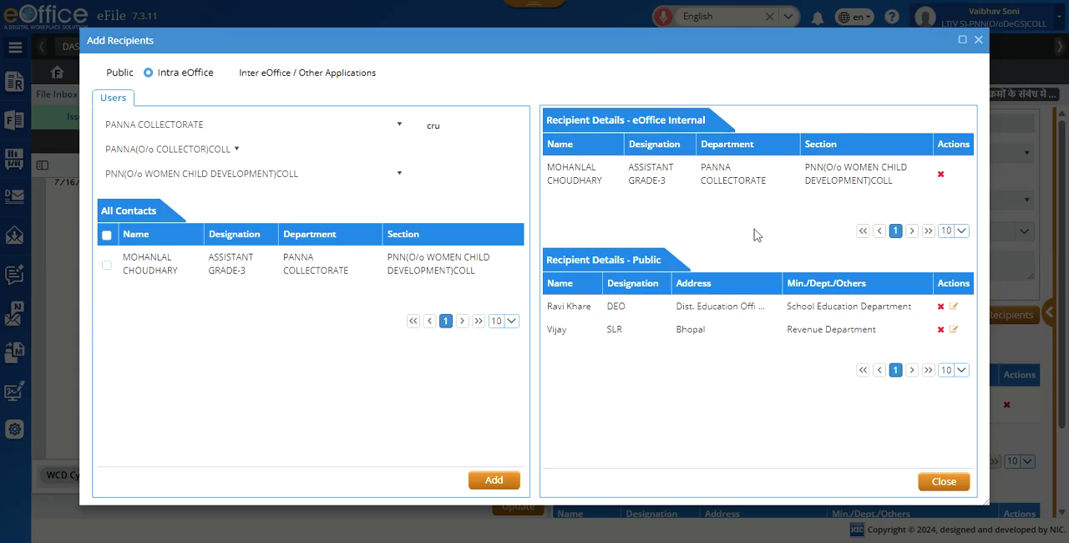
Step: Change the section to PNN(O/o HORTICULTURE)COLL to list its contacts
click(399, 174)
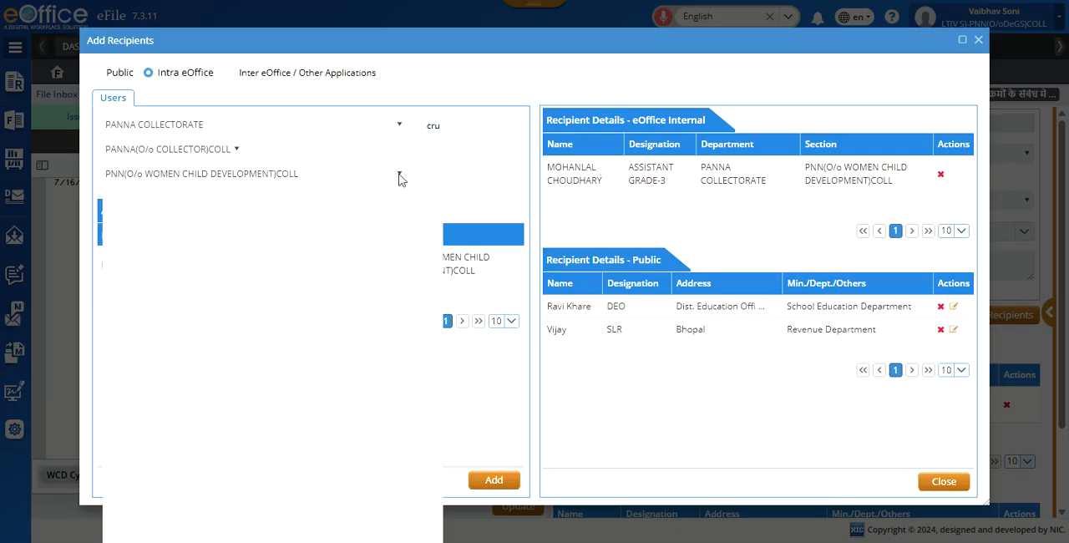
scroll(334, 362, up, 1)
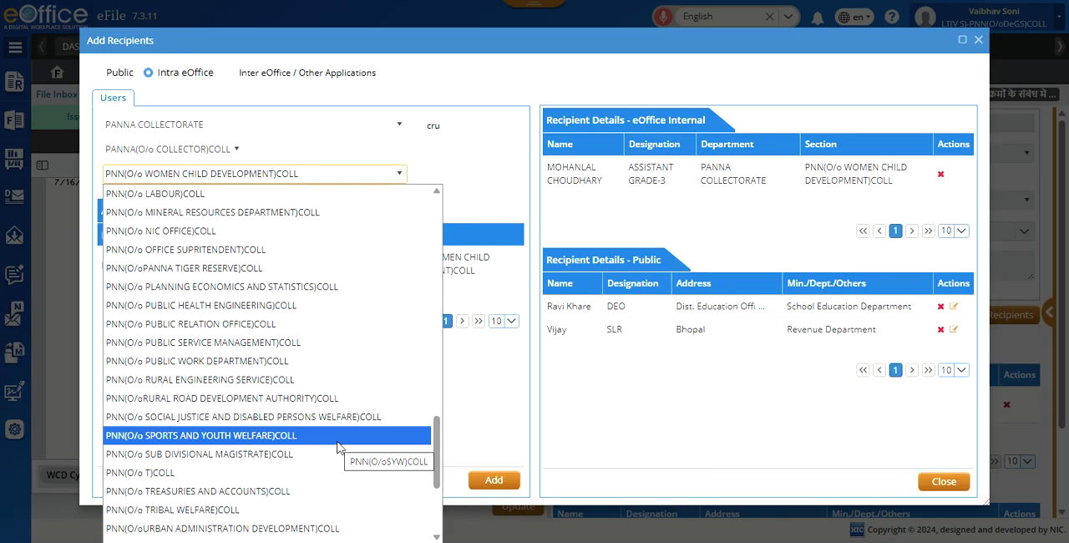
scroll(338, 448, up, 4)
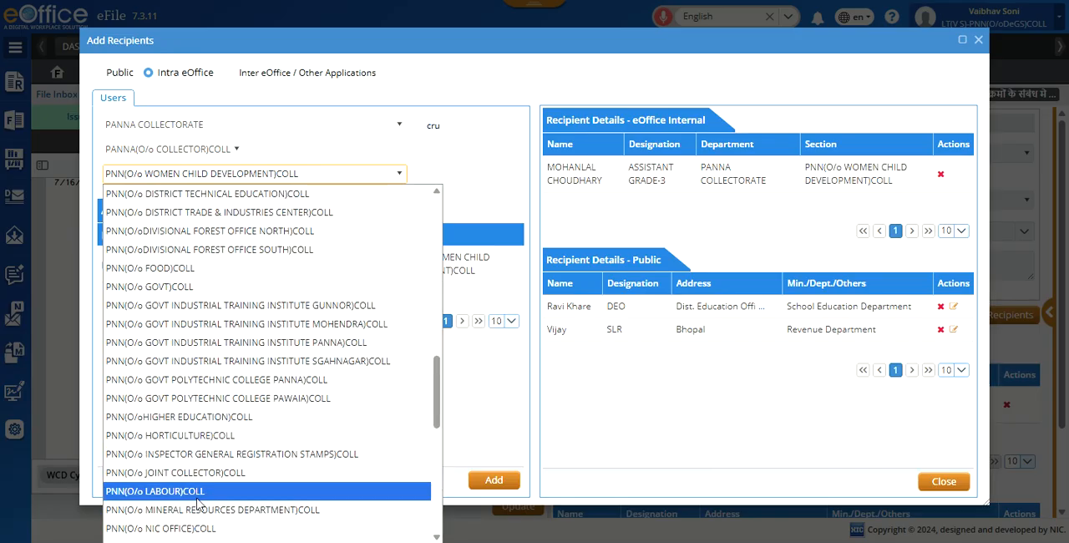
click(256, 442)
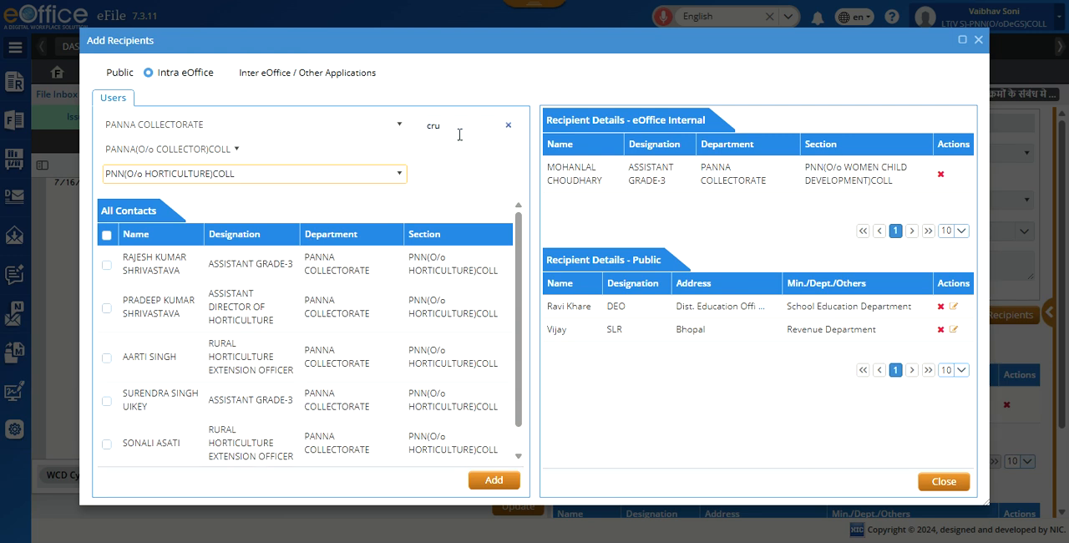
Step: Look through the Horticulture section's contacts and search them for cru
click(509, 126)
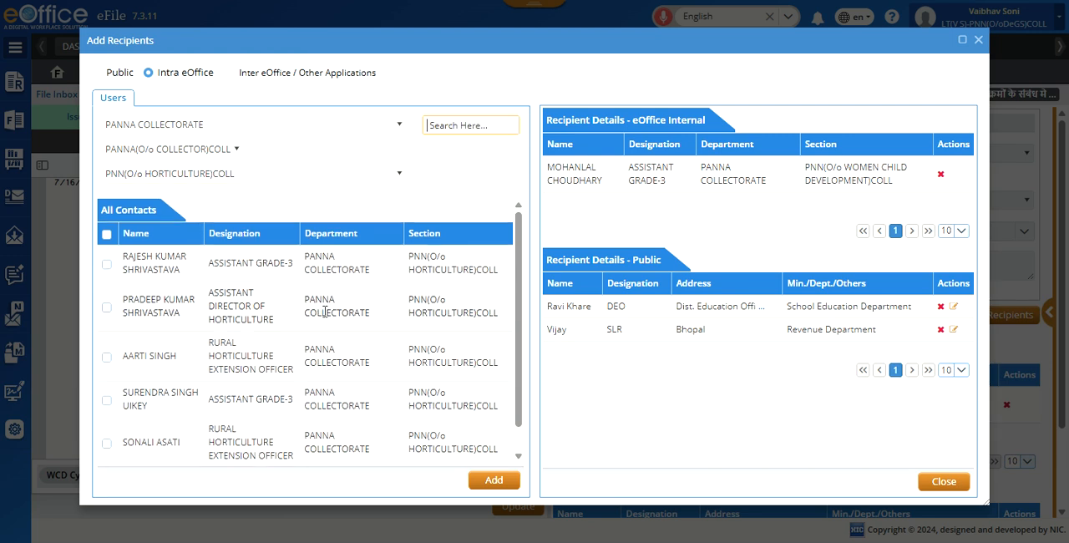
scroll(351, 318, down, 1)
scroll(205, 387, up, 1)
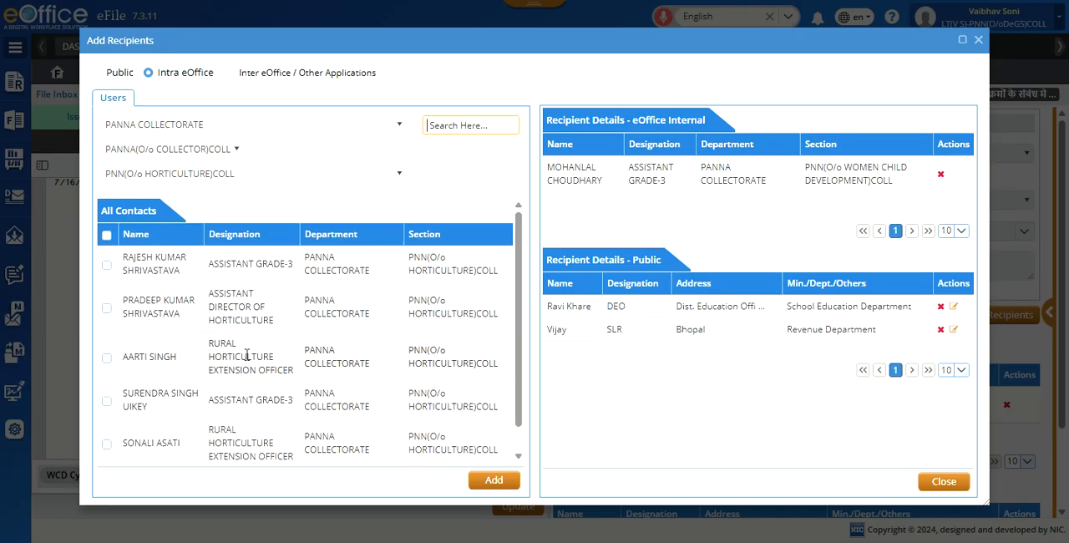
click(464, 126)
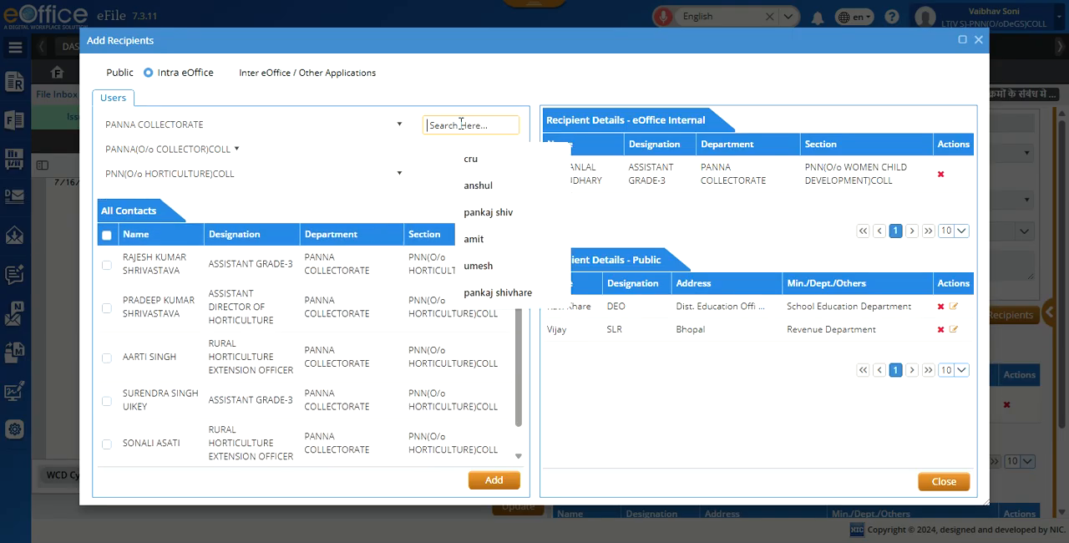
click(468, 167)
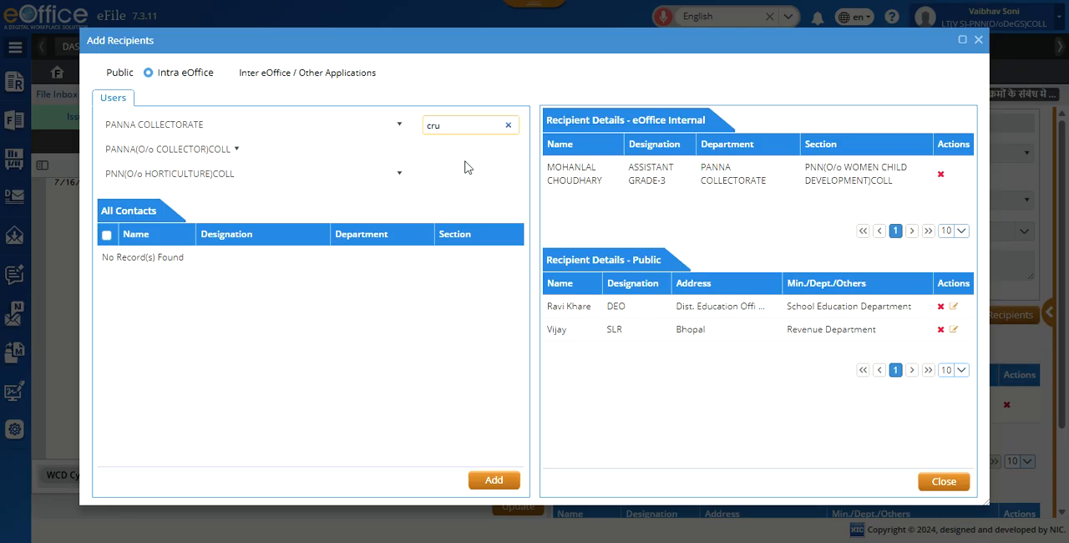
Step: Clear the contact search and add the first-listed Assistant Grade-3 of PNN(O/o HORTICULTURE)COLL as an internal eOffice recipient
click(508, 125)
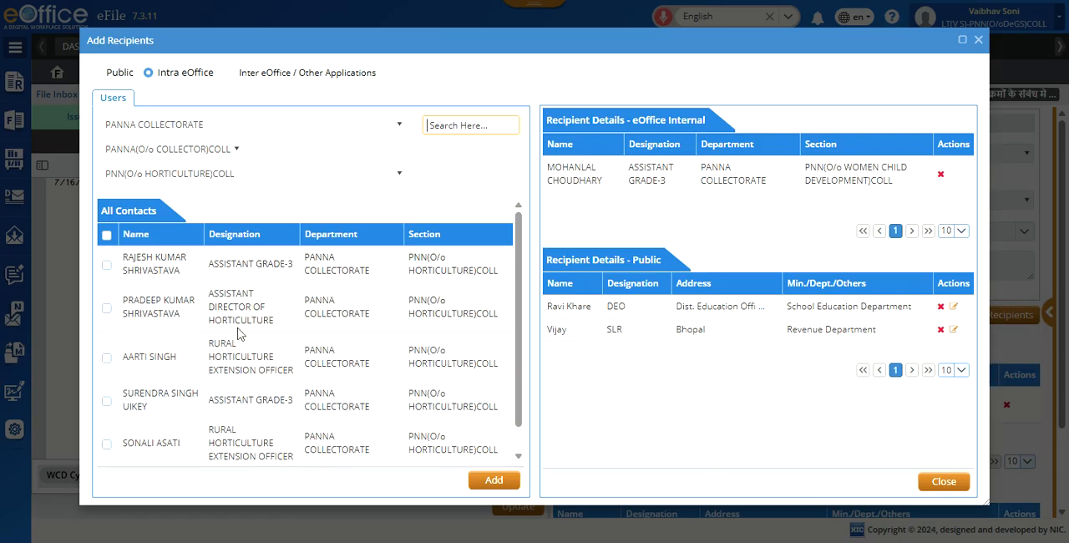
scroll(313, 372, down, 1)
scroll(313, 372, up, 1)
click(105, 266)
click(504, 485)
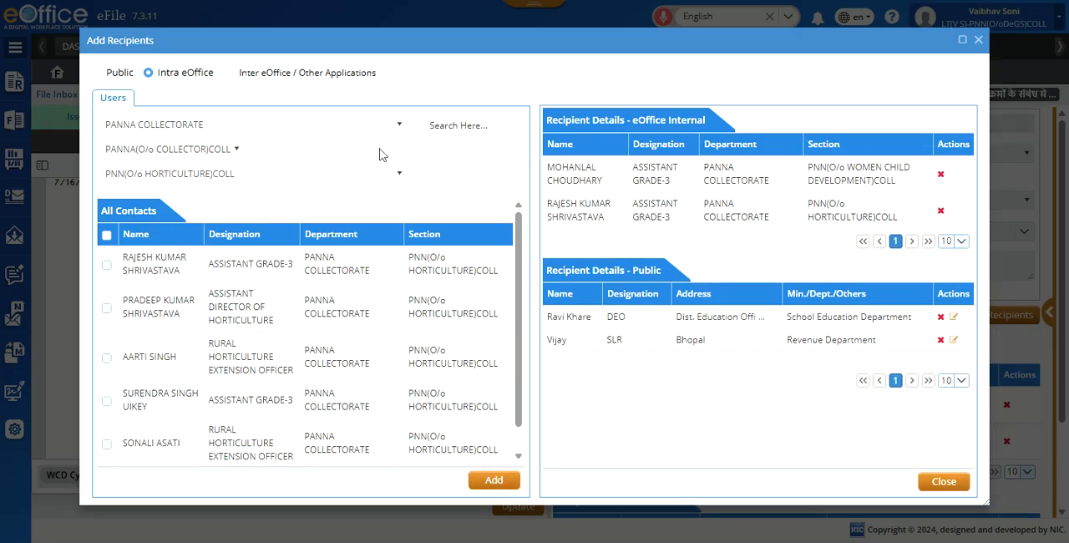
Step: Change the department to UMARIA COLLECTORATE and the office to UMARIA(O/o COLLECTOR)COLL, and look through its available sections
click(399, 124)
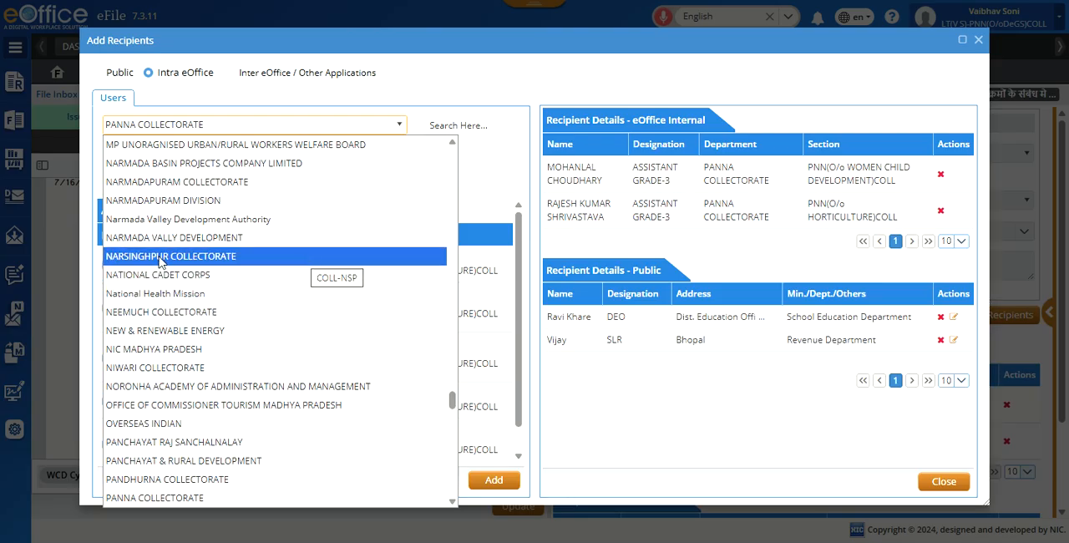
scroll(164, 316, down, 5)
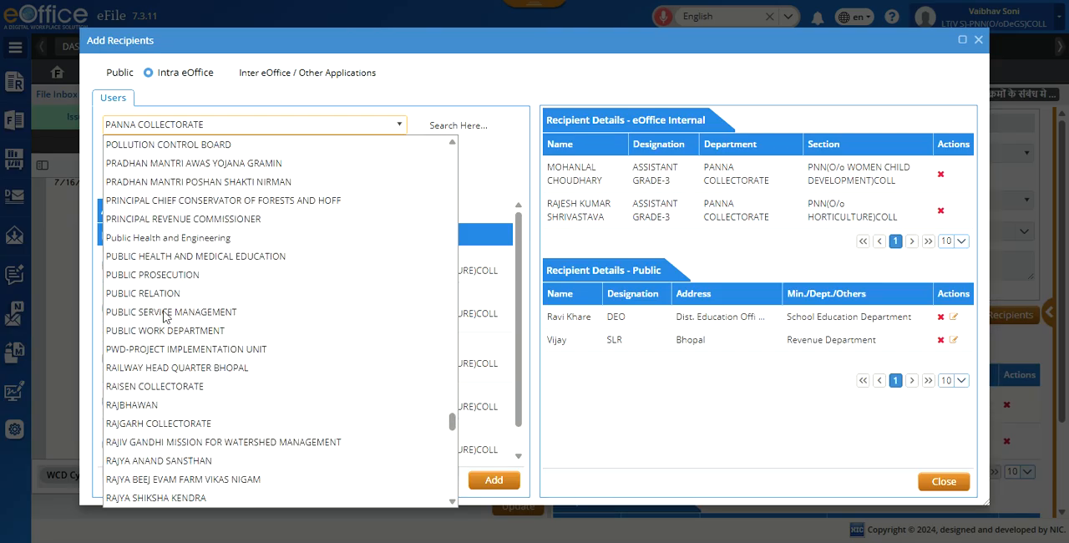
scroll(255, 399, down, 5)
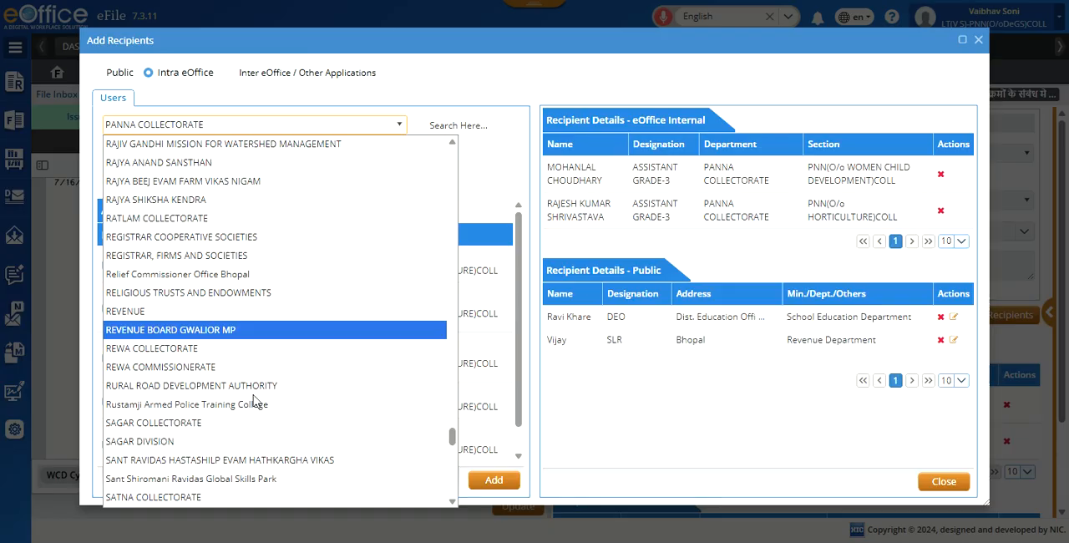
scroll(255, 401, down, 5)
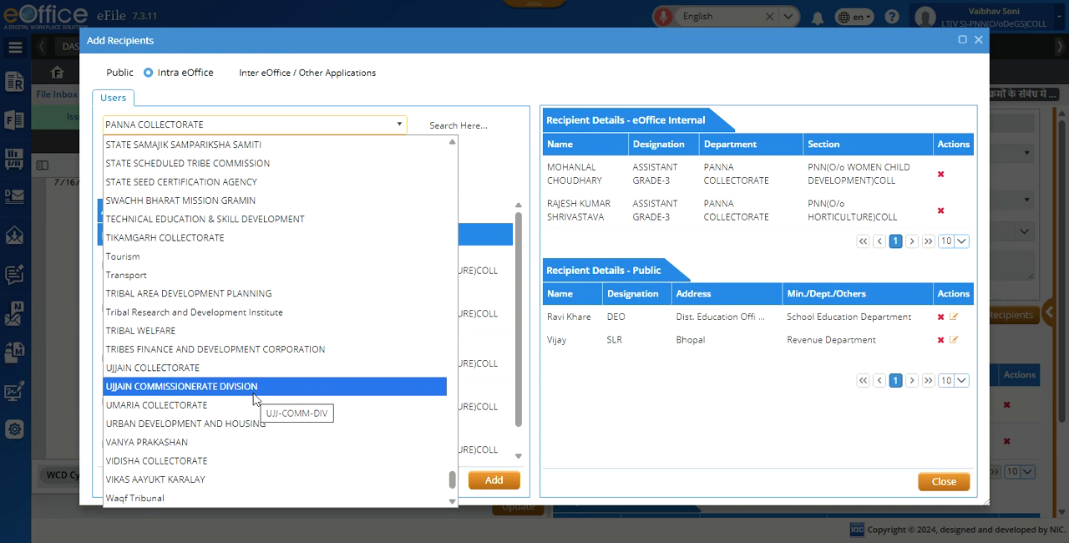
click(254, 405)
click(225, 151)
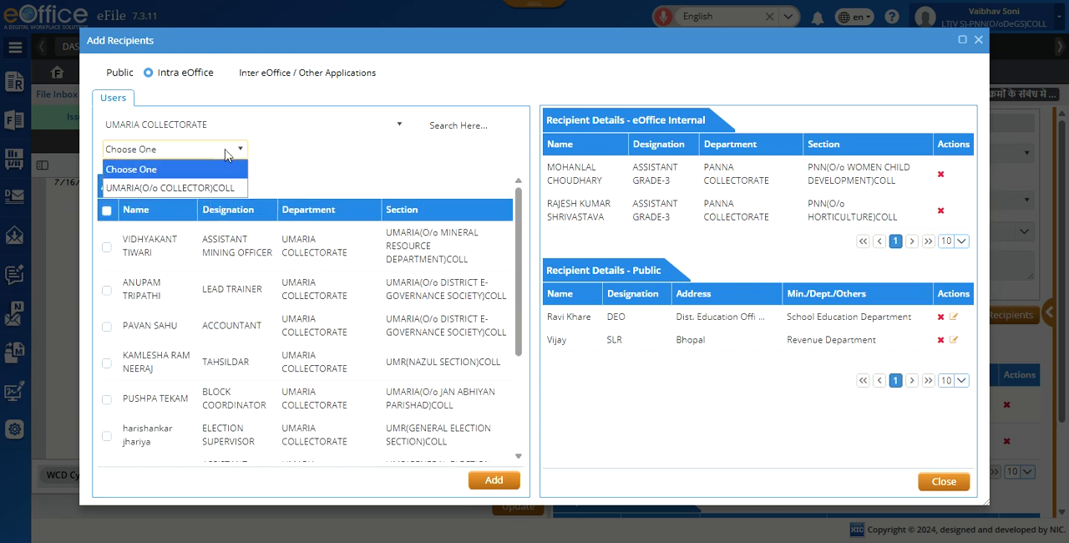
click(234, 187)
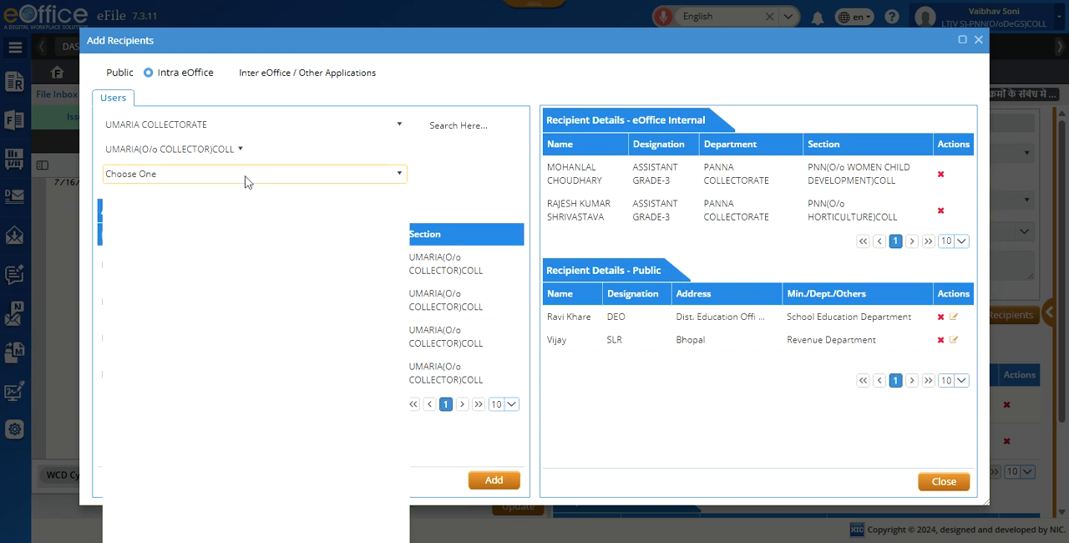
click(247, 181)
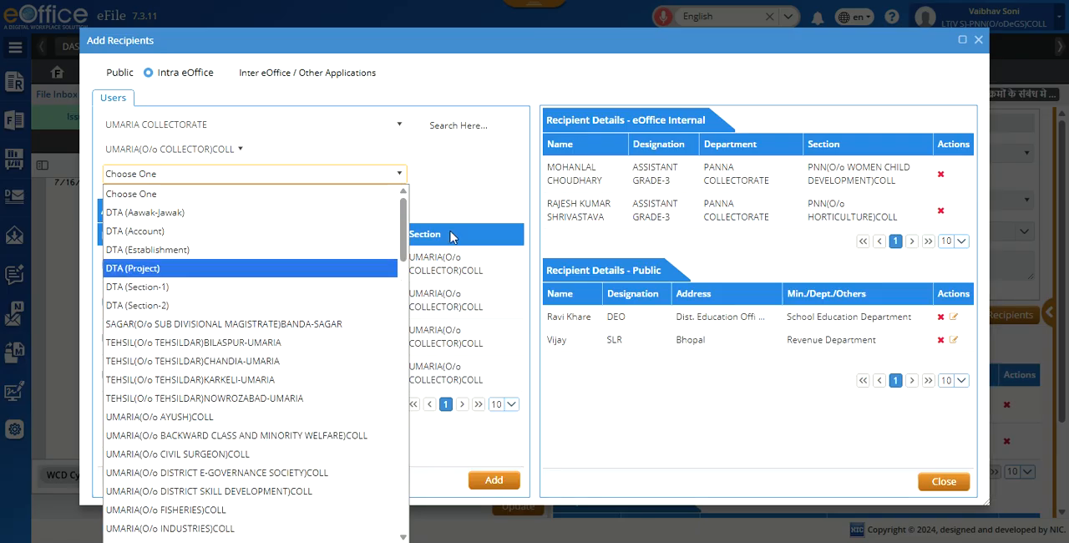
click(470, 192)
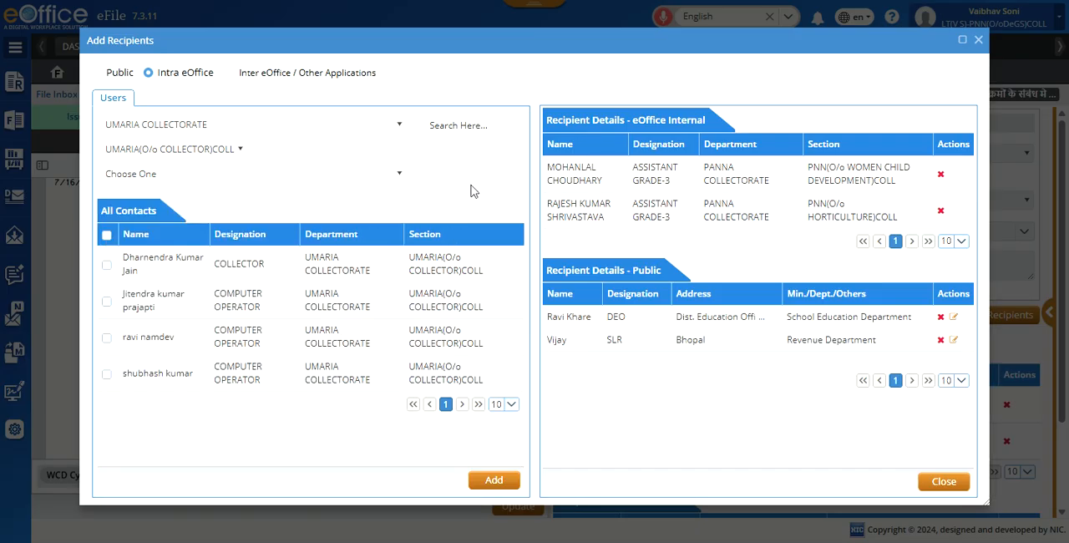
Step: Under Inter eOffice / Other Applications, search the MPSEDC instance for cru and add the Manager Operation of MPSEDC(Projects) as an external recipient
click(230, 74)
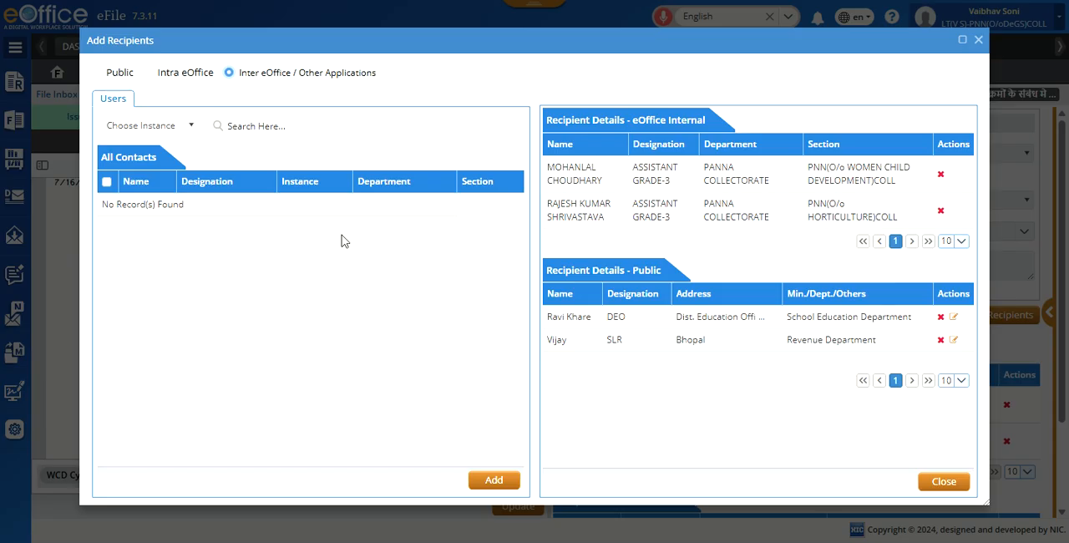
click(192, 126)
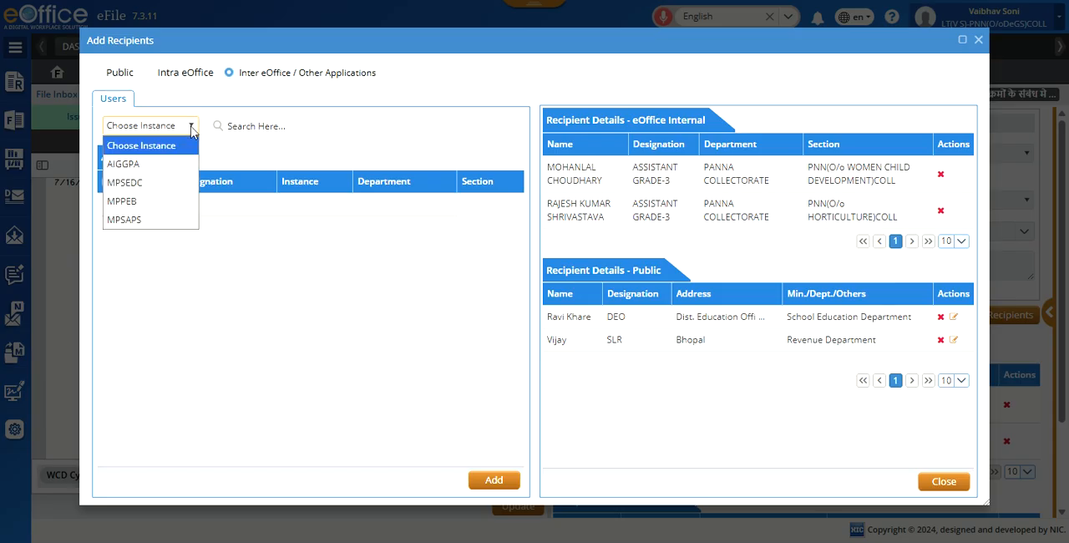
click(146, 184)
click(285, 126)
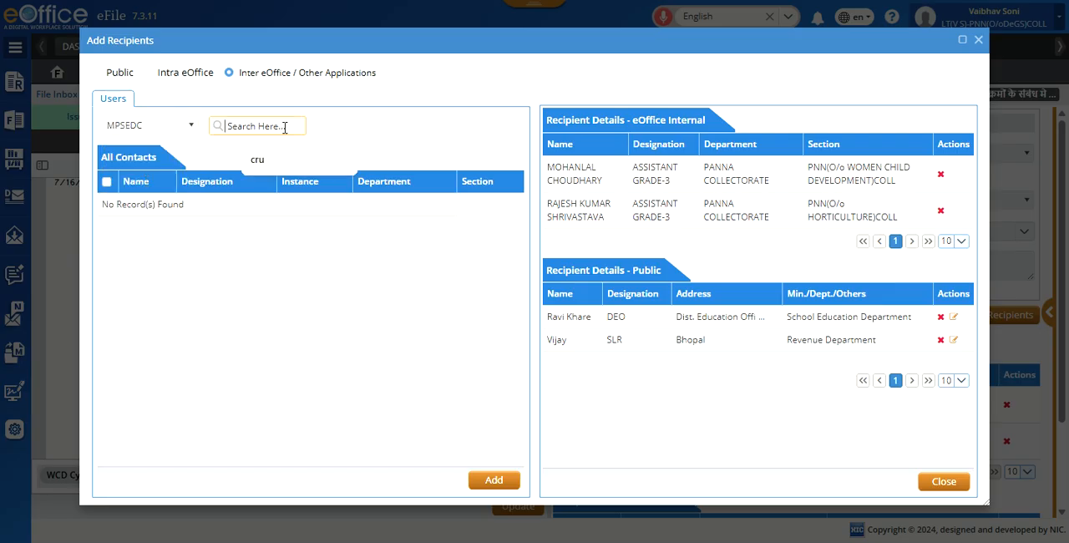
click(259, 160)
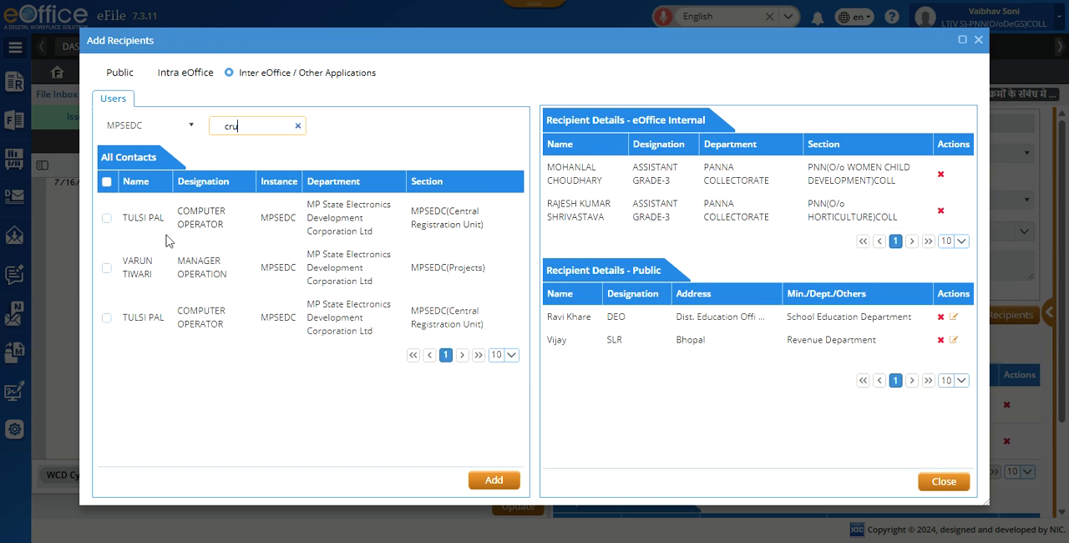
click(106, 269)
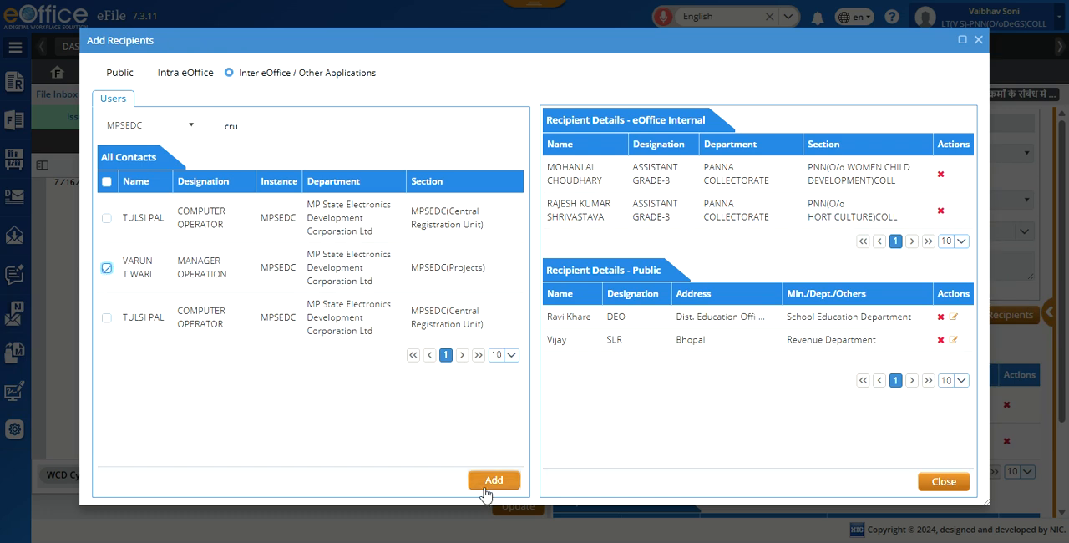
click(487, 490)
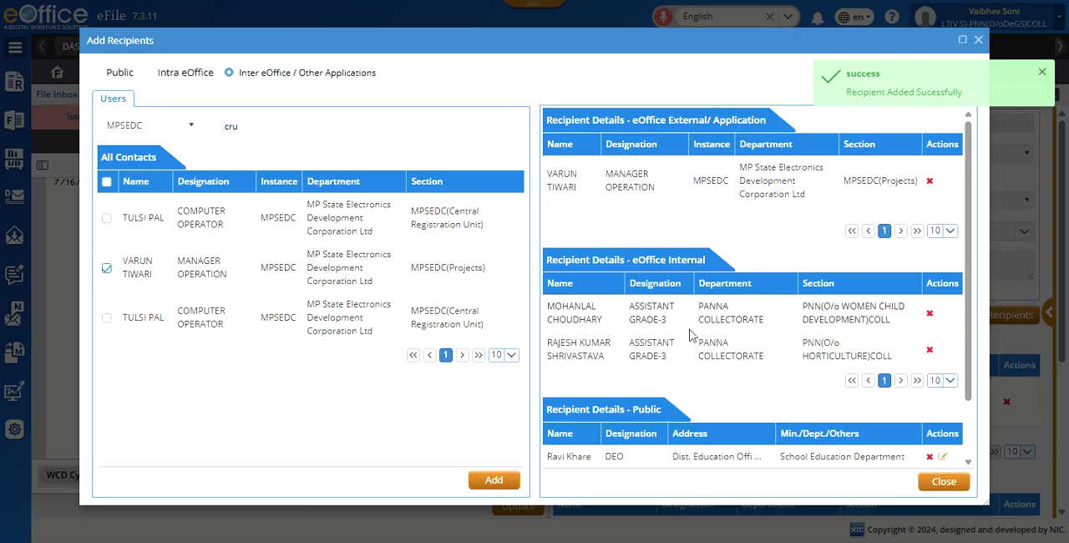
Step: Check the recipient lists, close the Add Recipients dialog and update the draft with the chosen recipients
scroll(687, 339, down, 1)
scroll(668, 379, up, 1)
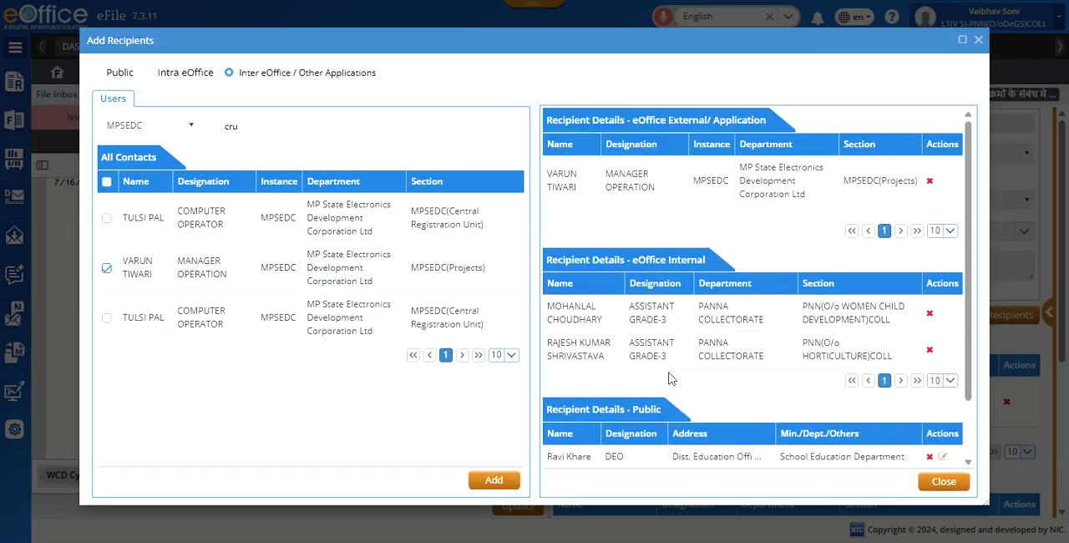
scroll(668, 379, down, 1)
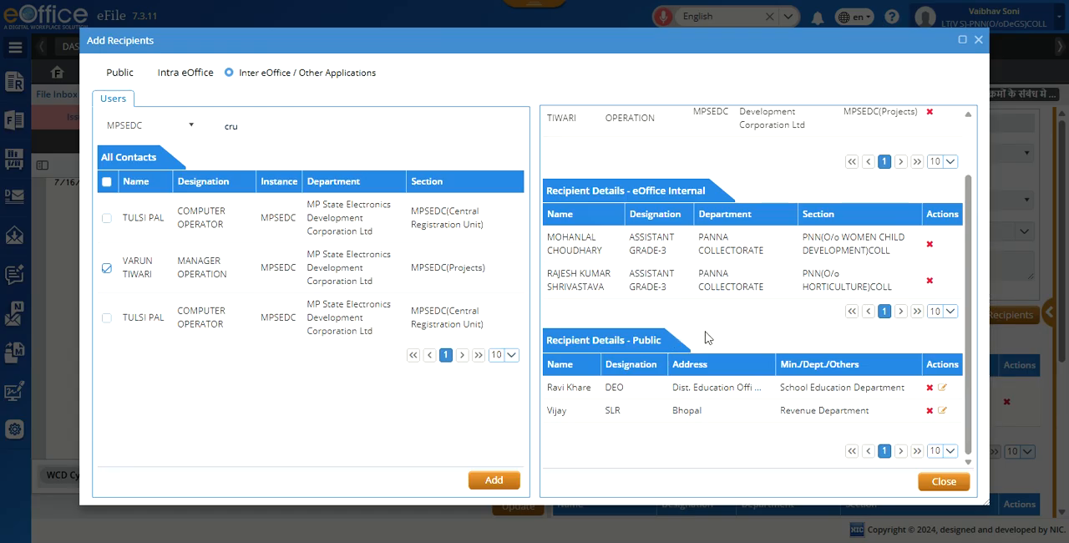
scroll(705, 337, up, 1)
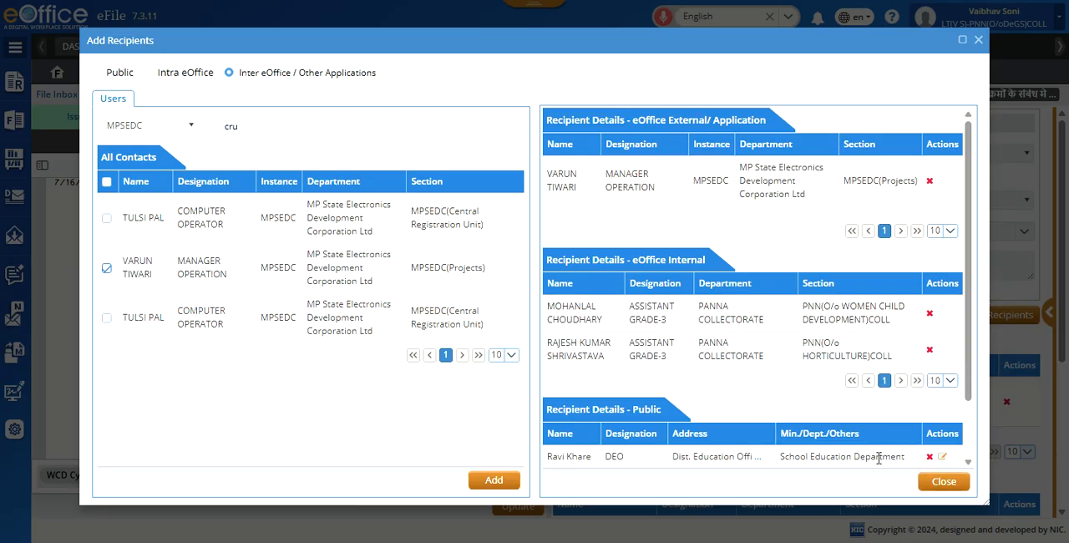
click(943, 482)
scroll(842, 365, down, 1)
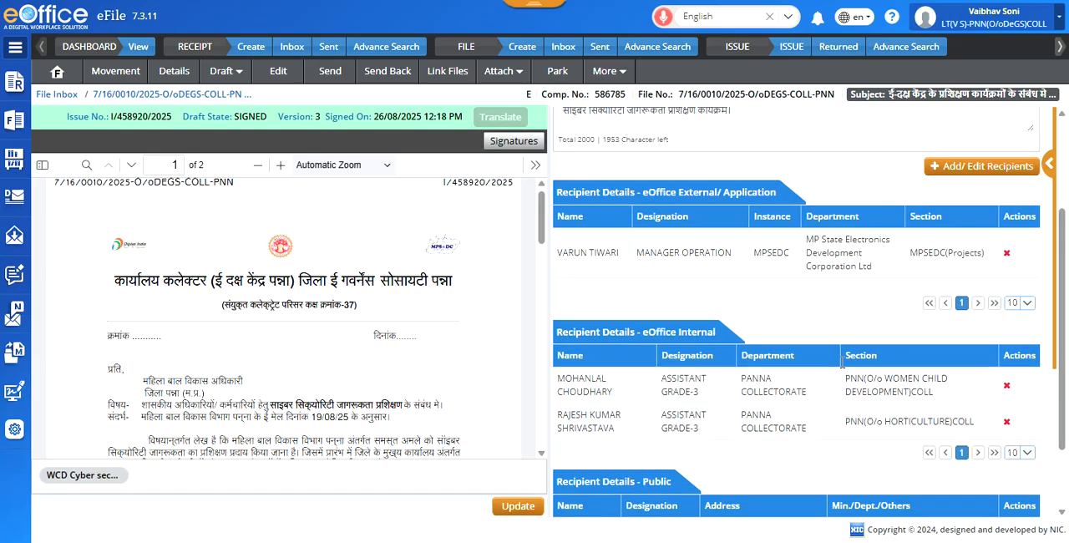
scroll(839, 365, down, 1)
scroll(823, 365, up, 3)
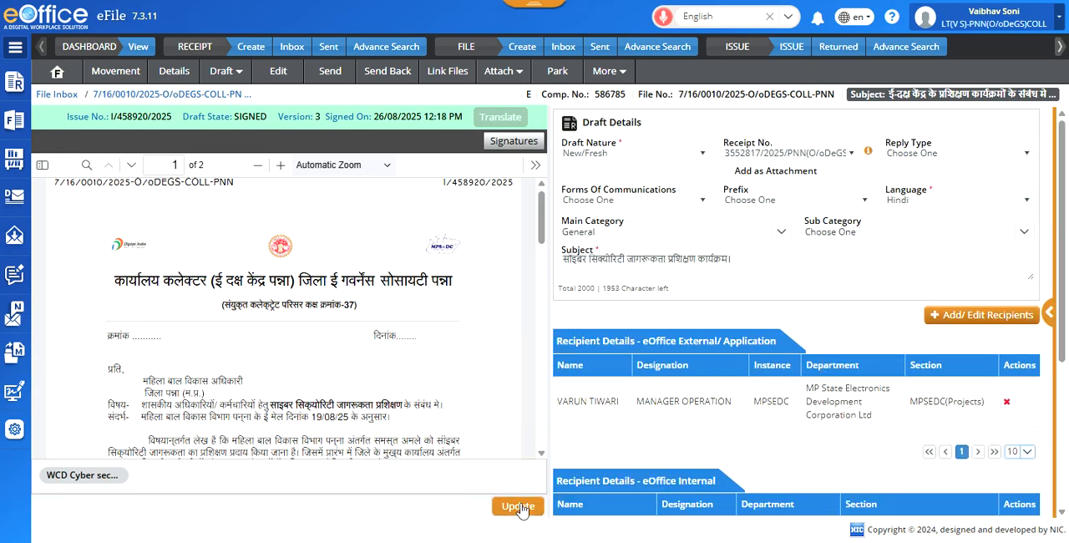
click(517, 507)
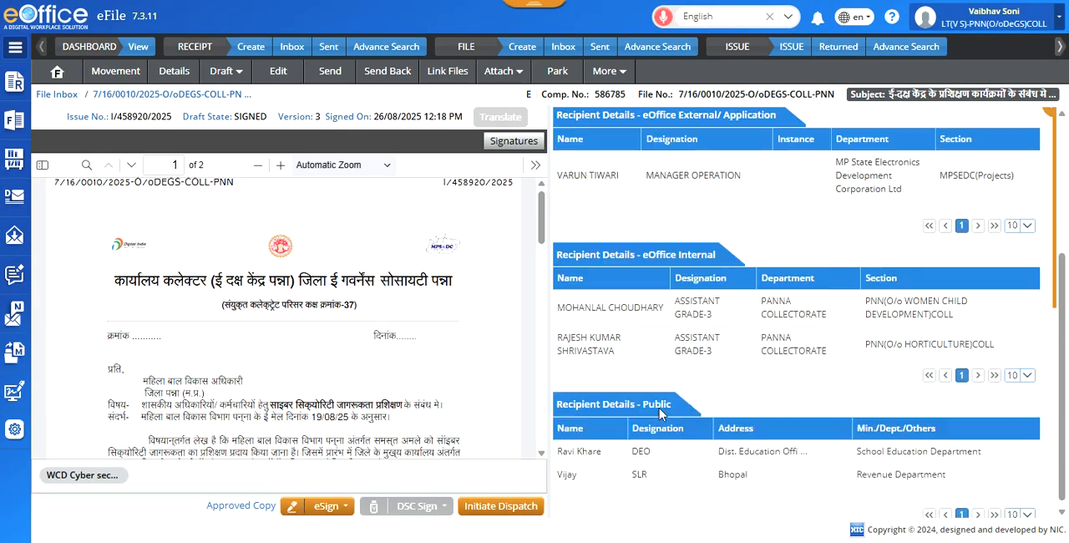
Step: Review the draft's external, internal and public recipient lists and view the letter viewer's extra options, such as Print and Save
scroll(695, 419, down, 3)
scroll(632, 300, up, 2)
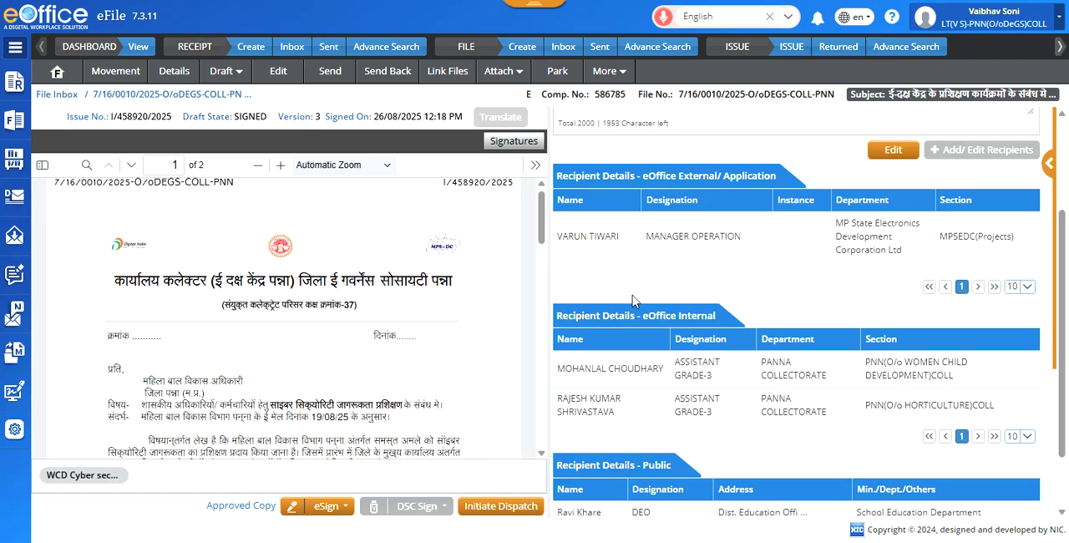
click(536, 164)
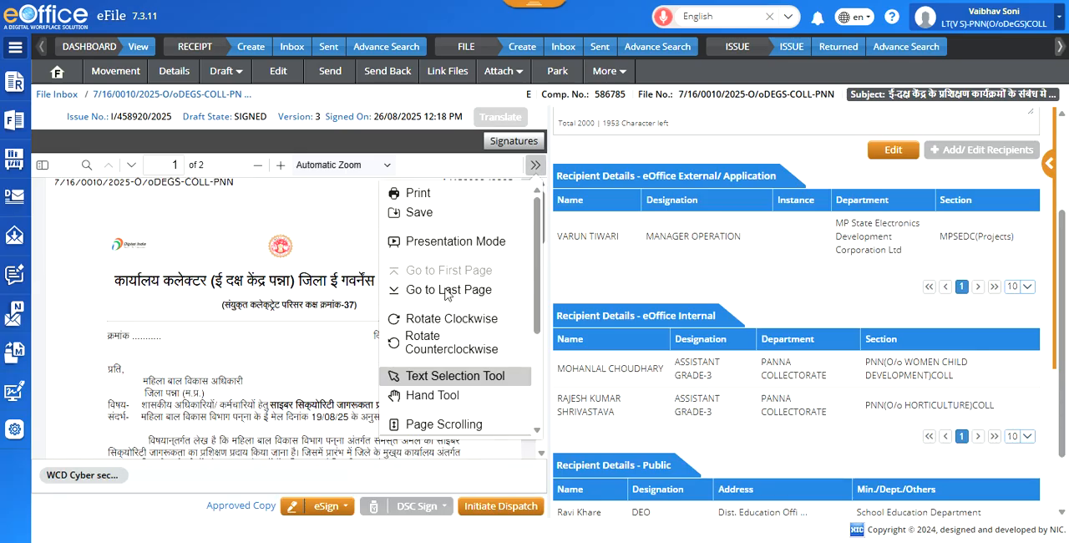
click(333, 232)
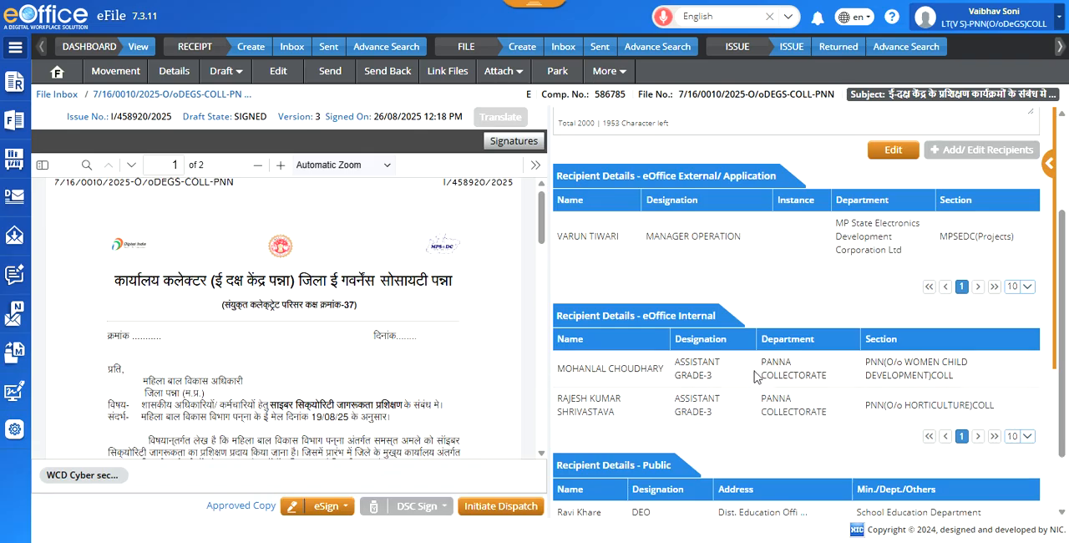
scroll(781, 399, down, 1)
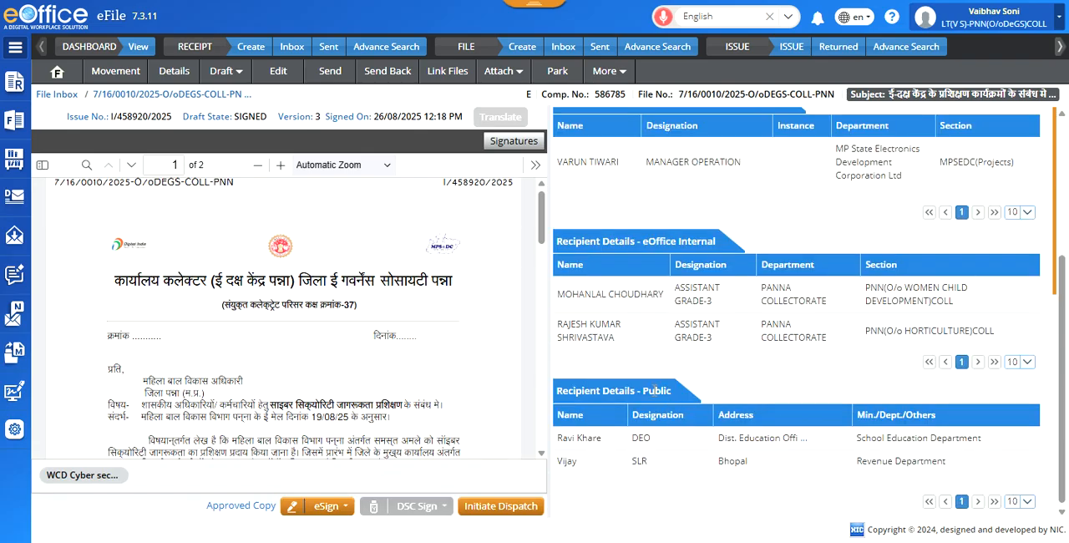
scroll(918, 452, down, 1)
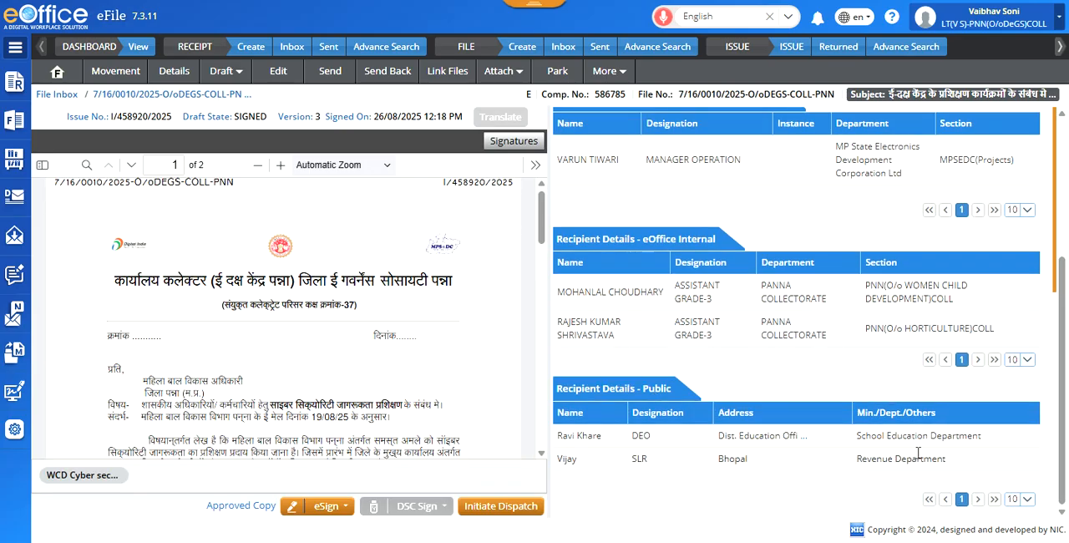
scroll(957, 435, up, 4)
scroll(957, 436, down, 4)
scroll(957, 435, up, 3)
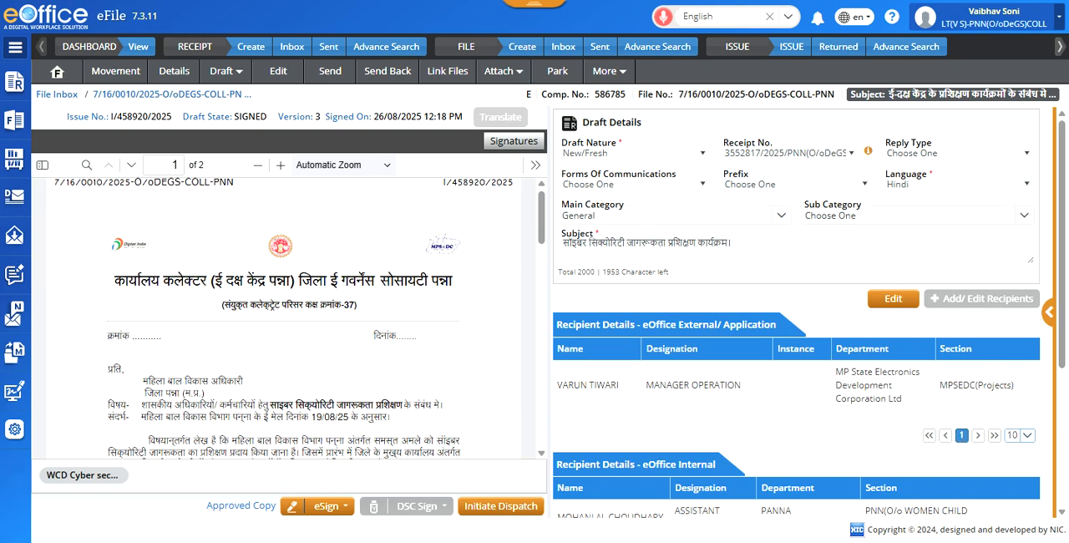
scroll(850, 438, down, 3)
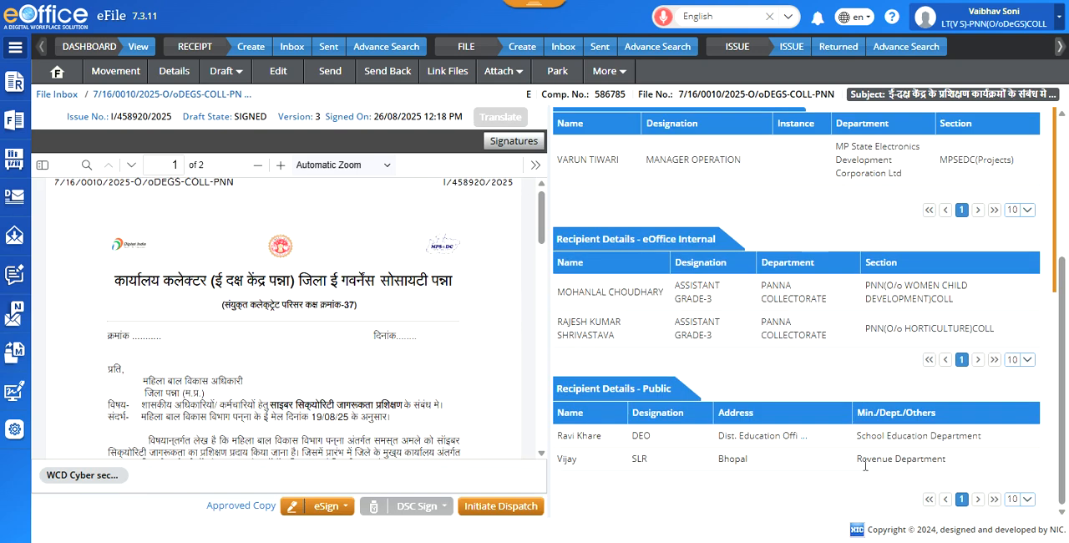
scroll(796, 485, up, 3)
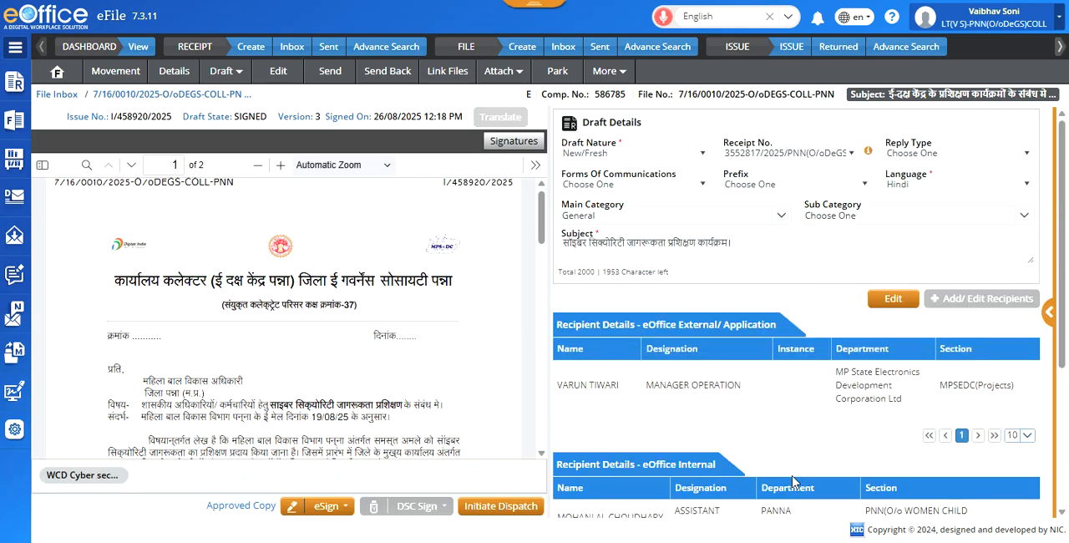
scroll(794, 482, down, 3)
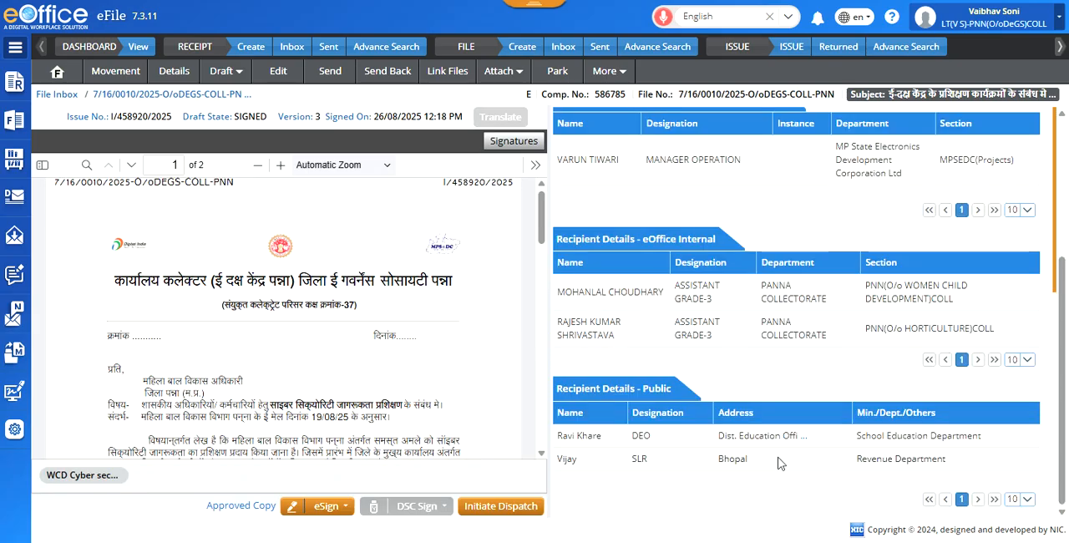
Step: Reopen the draft for editing, view the School Education Department public recipient's entry, close it and update the draft
scroll(777, 463, up, 3)
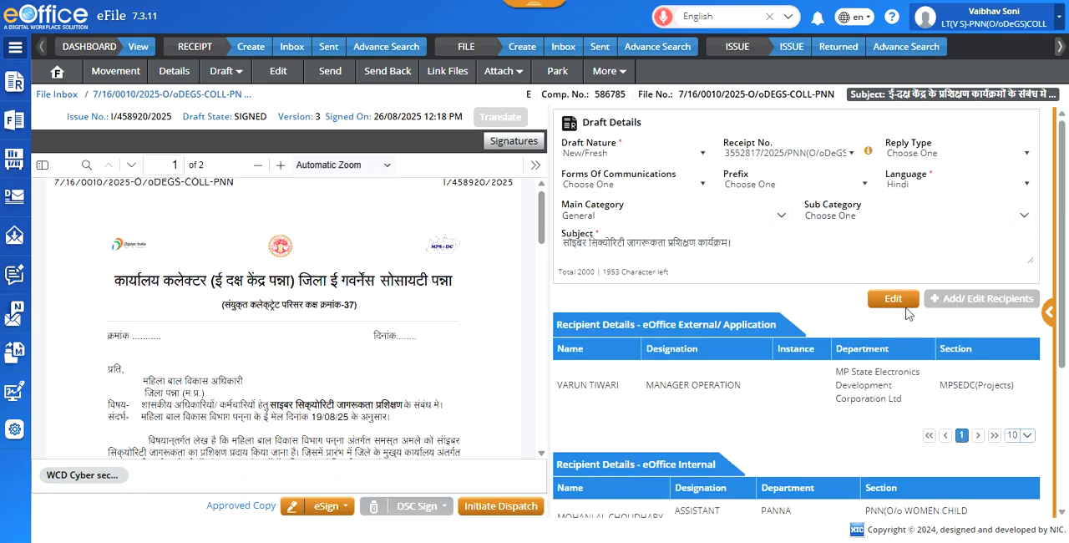
click(893, 299)
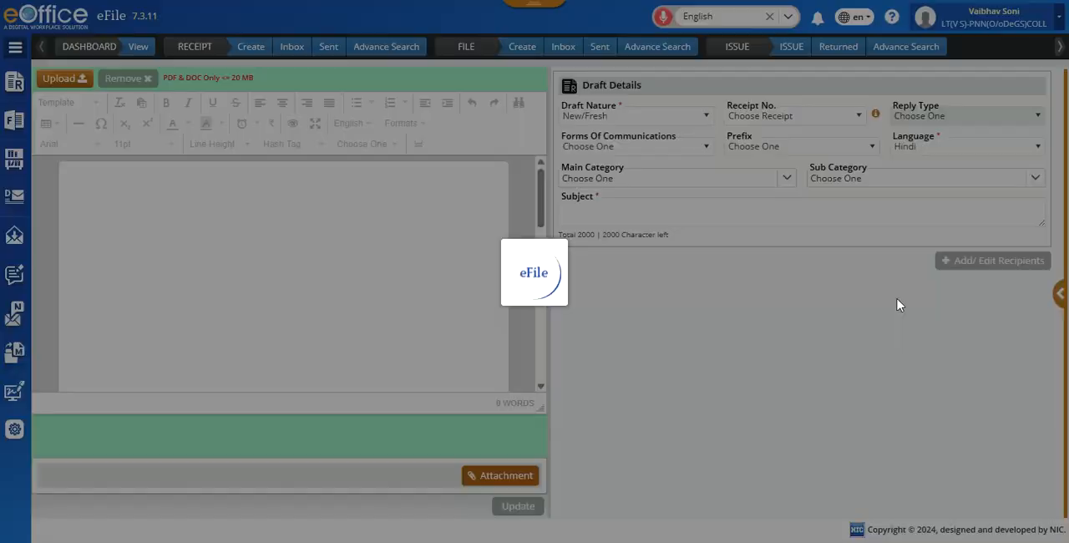
scroll(819, 404, down, 2)
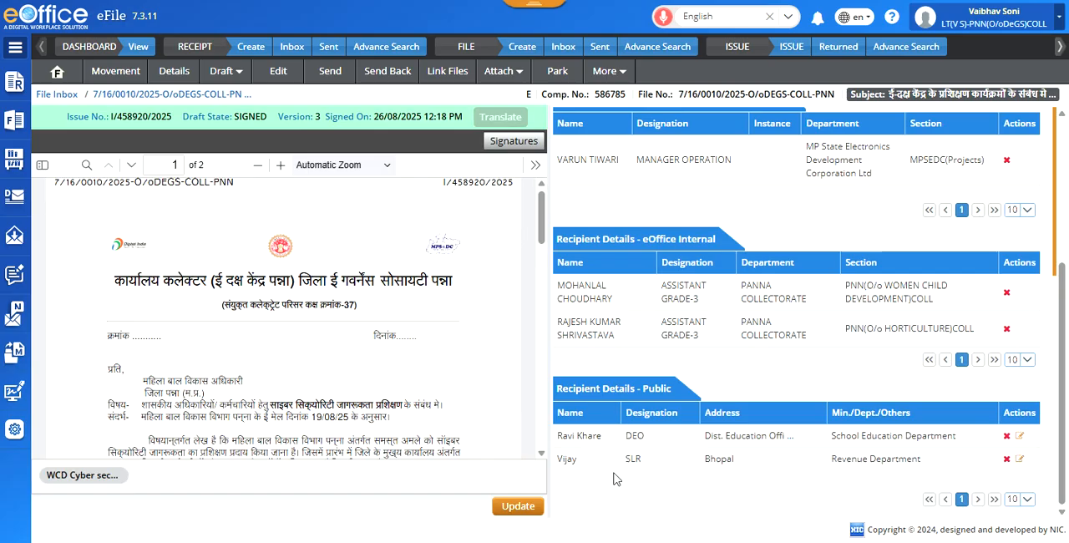
click(1020, 437)
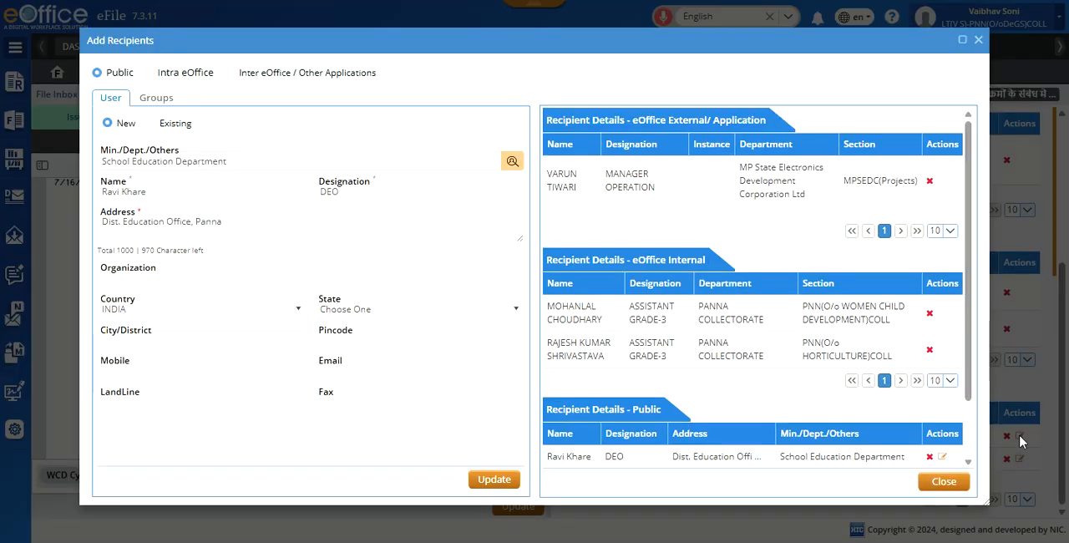
click(944, 481)
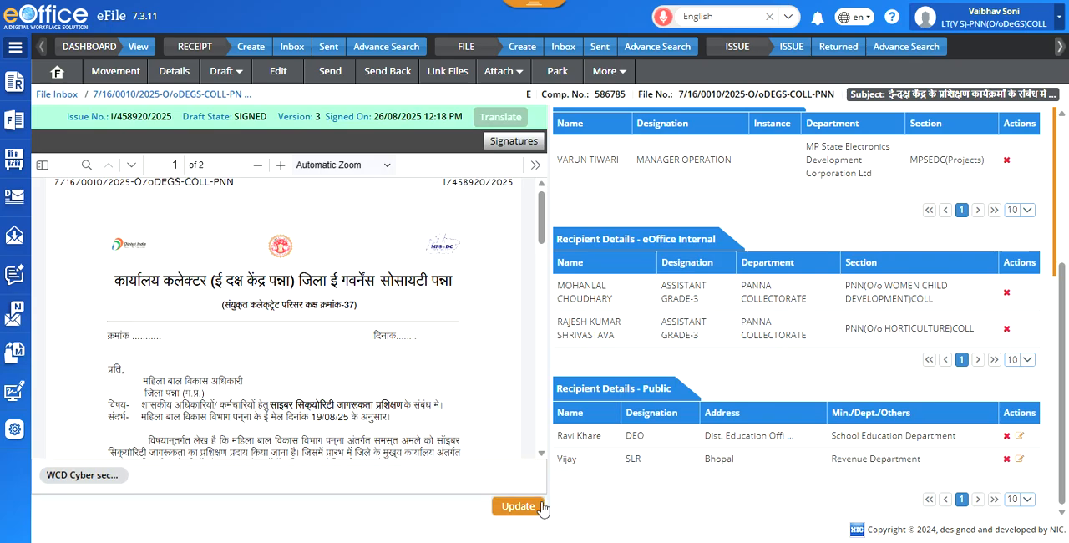
click(533, 507)
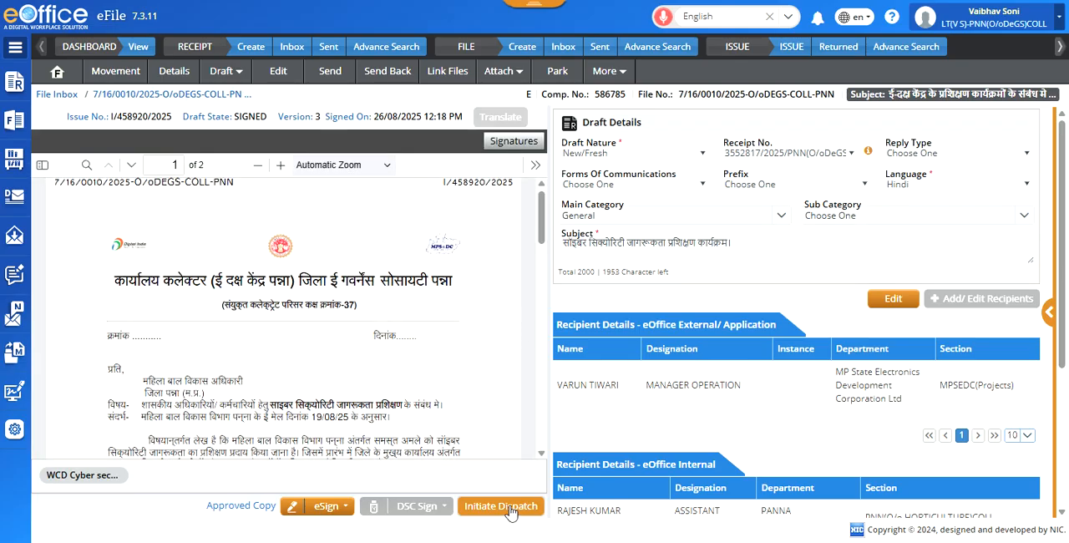
Step: Initiate dispatch of the signed draft and look over its external, internal and public recipient lists
click(501, 507)
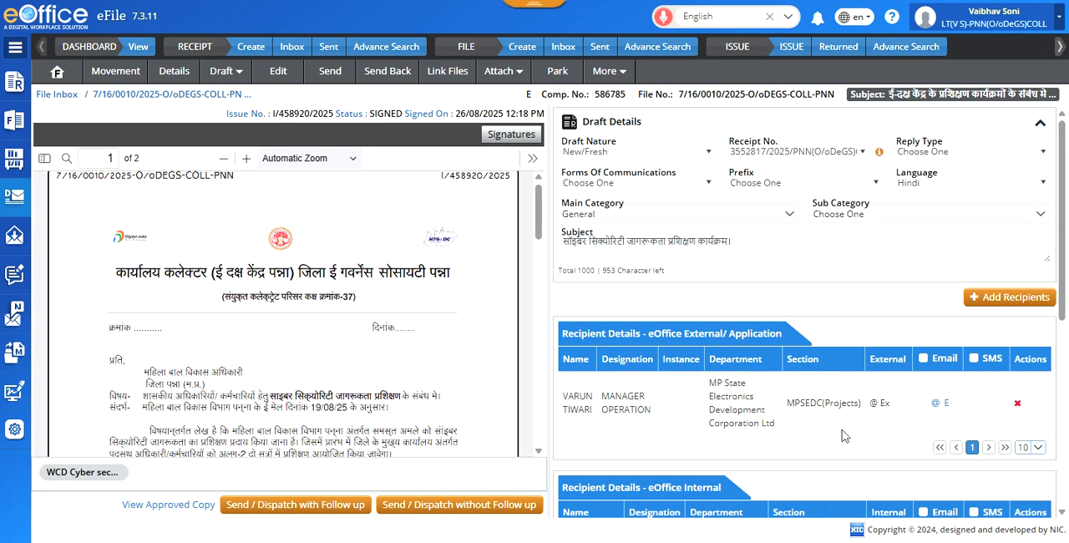
scroll(843, 435, down, 5)
scroll(843, 435, up, 3)
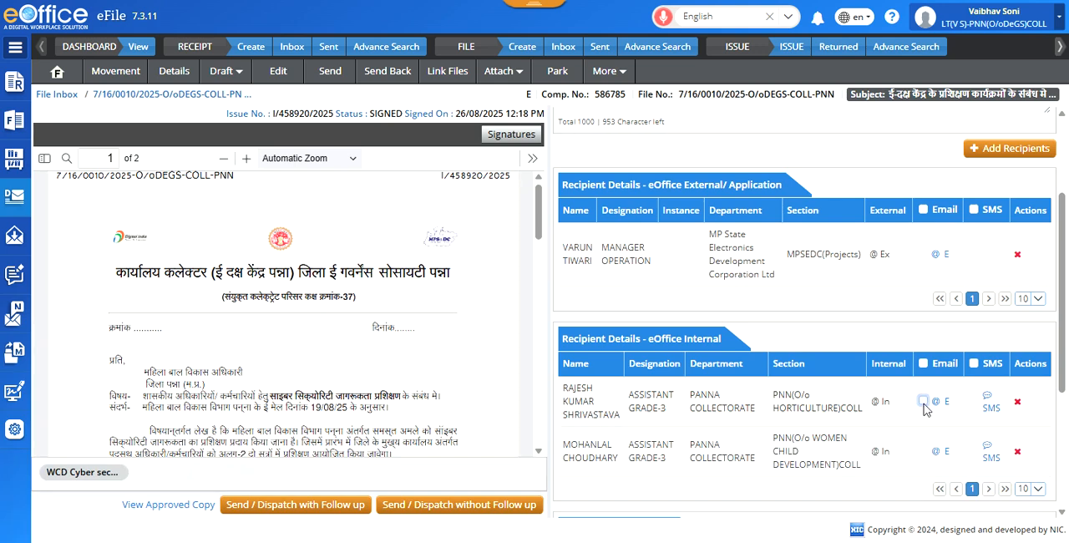
click(924, 404)
click(943, 405)
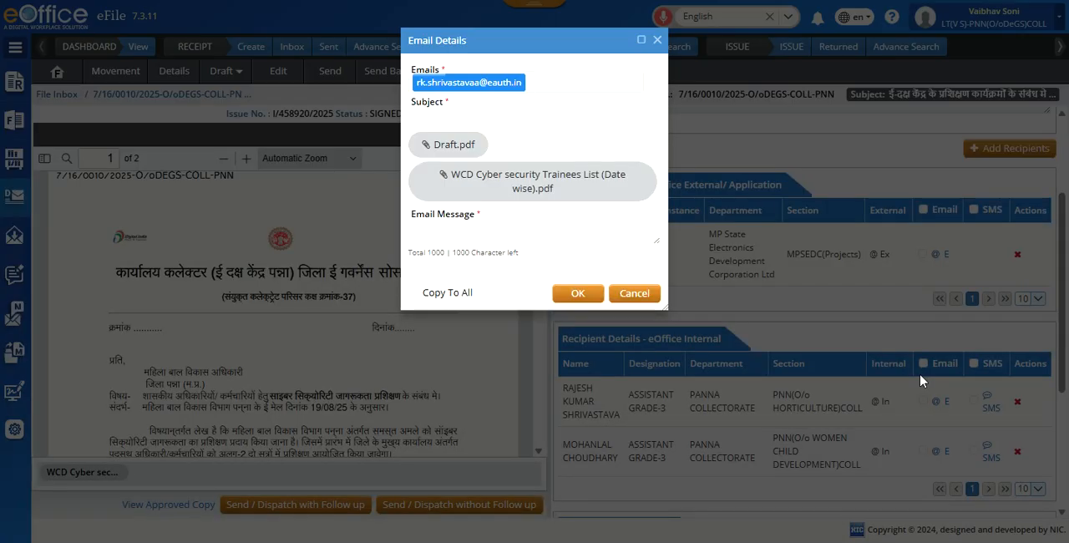
click(638, 297)
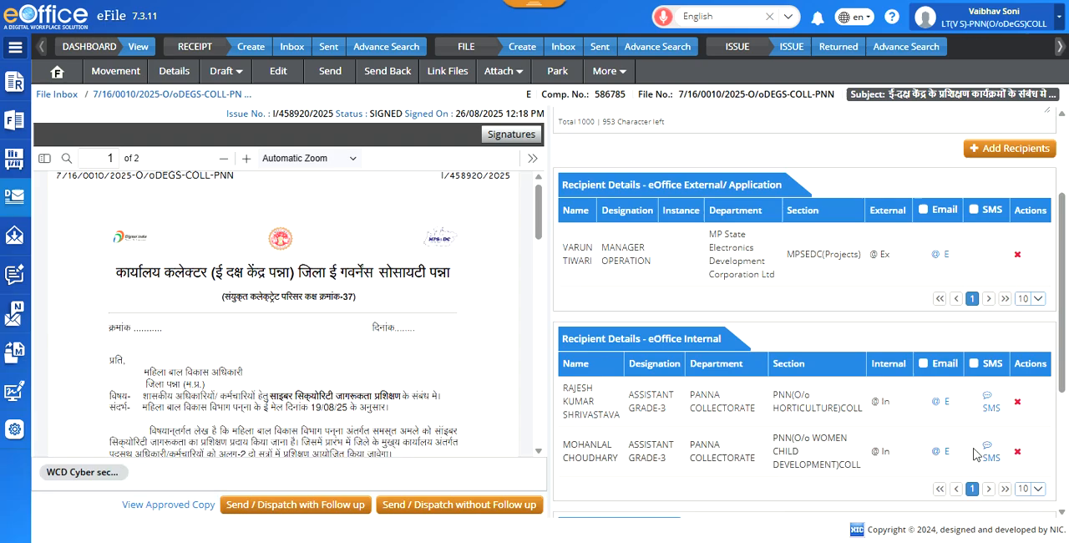
click(923, 404)
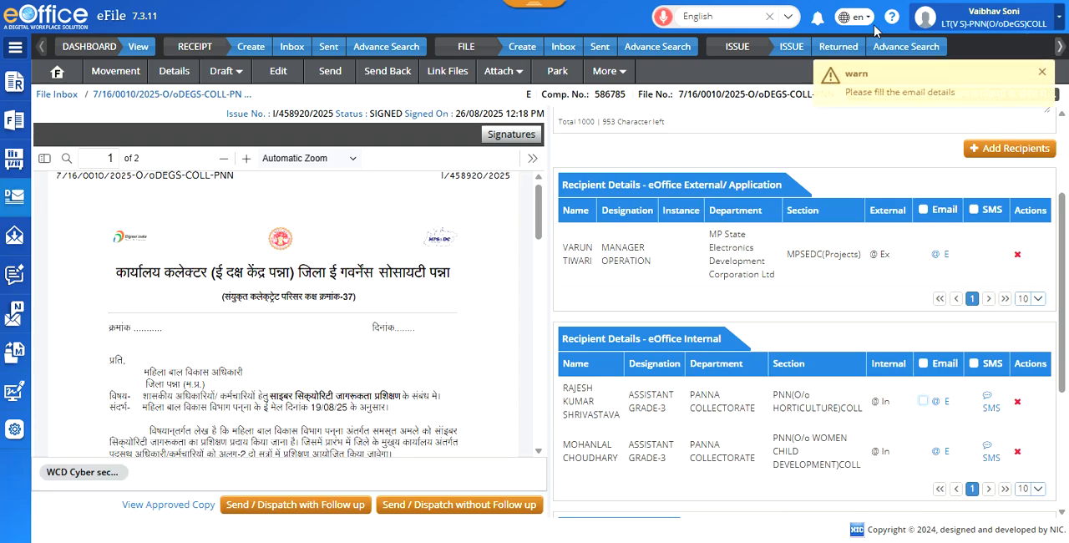
Step: Fill in the Horticulture section recipient's email details with subject test and message test, and copy them to all internal recipients
click(945, 403)
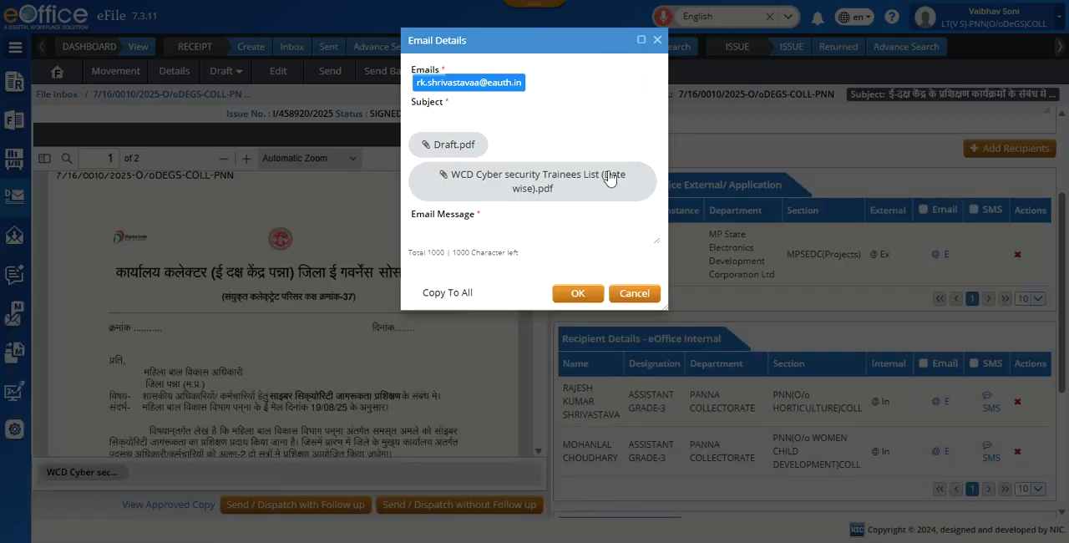
click(462, 112)
text(test)
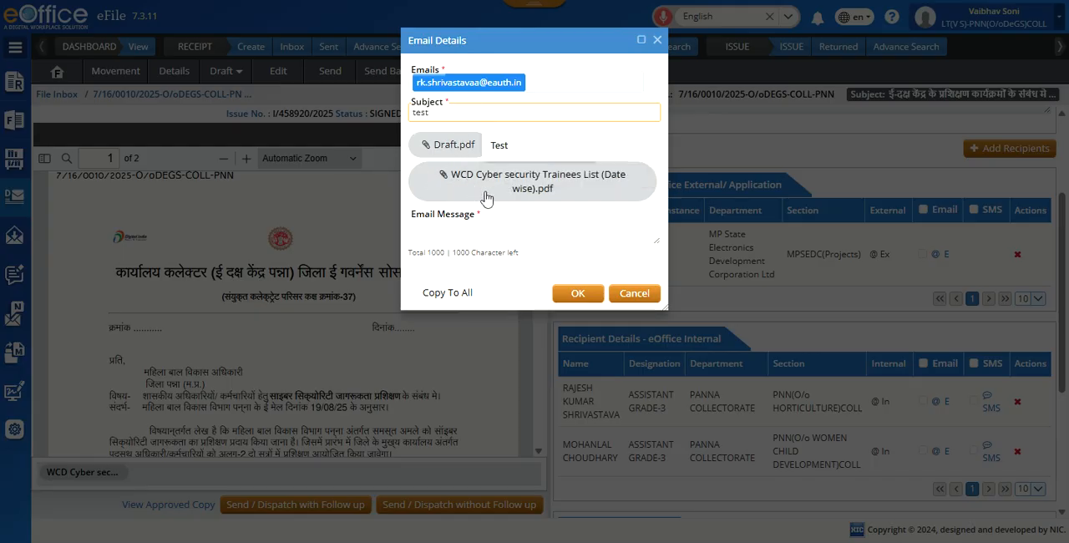
click(470, 224)
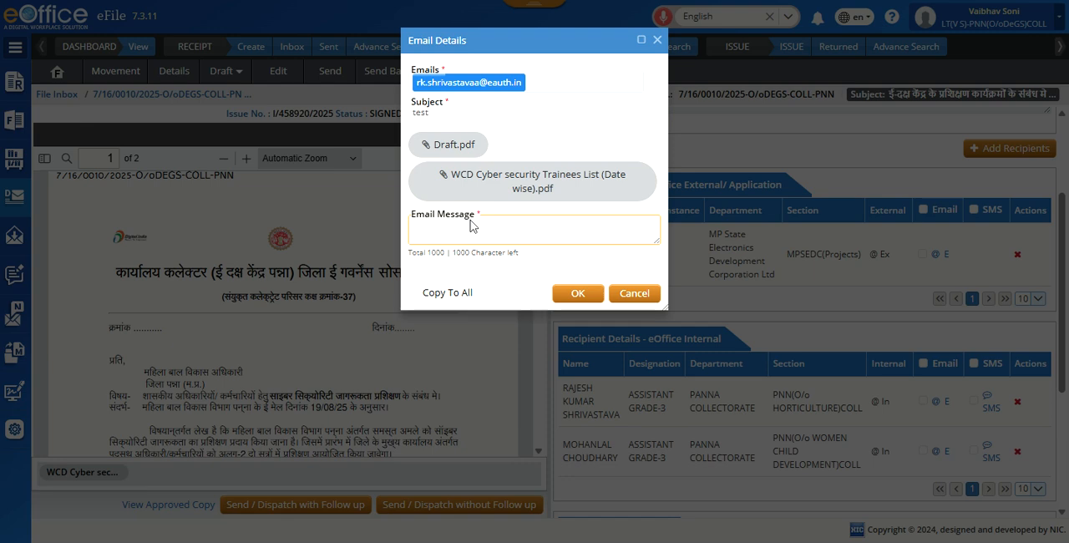
text(test)
click(413, 294)
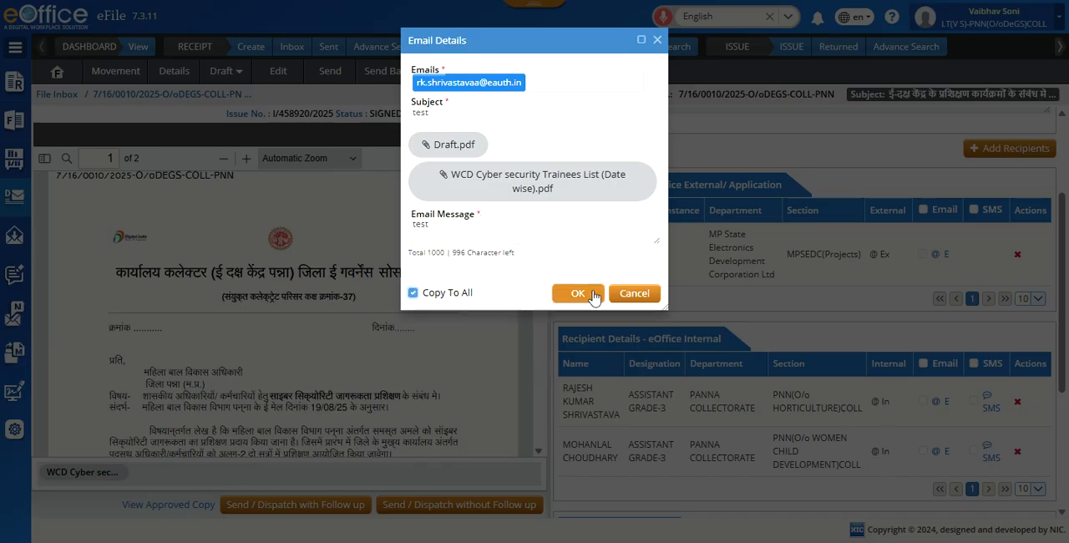
click(583, 302)
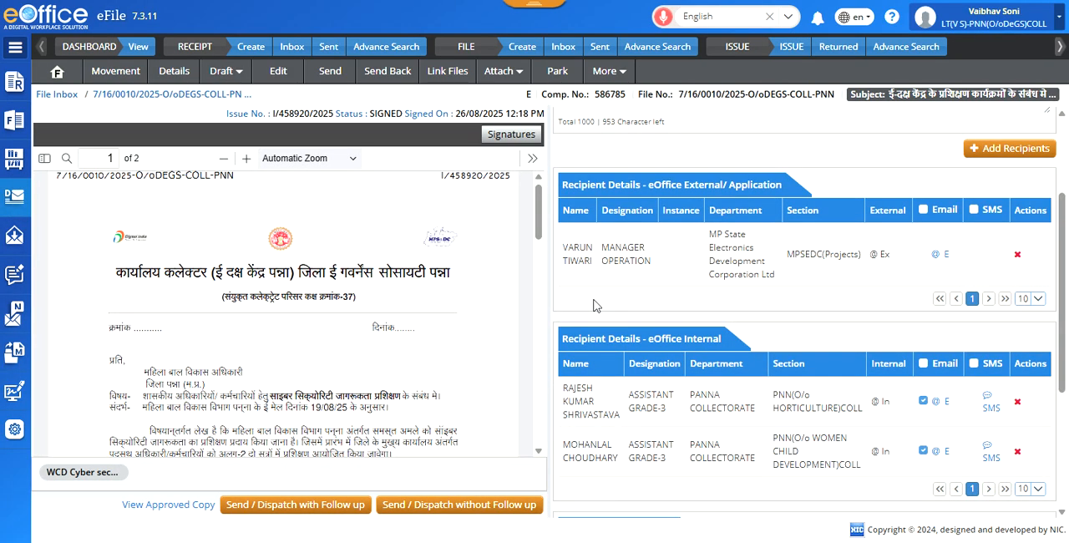
Step: Set the external MPSEDC(Projects) recipient's email subject and message to test, and enable SMS for both internal recipients
click(939, 254)
click(488, 110)
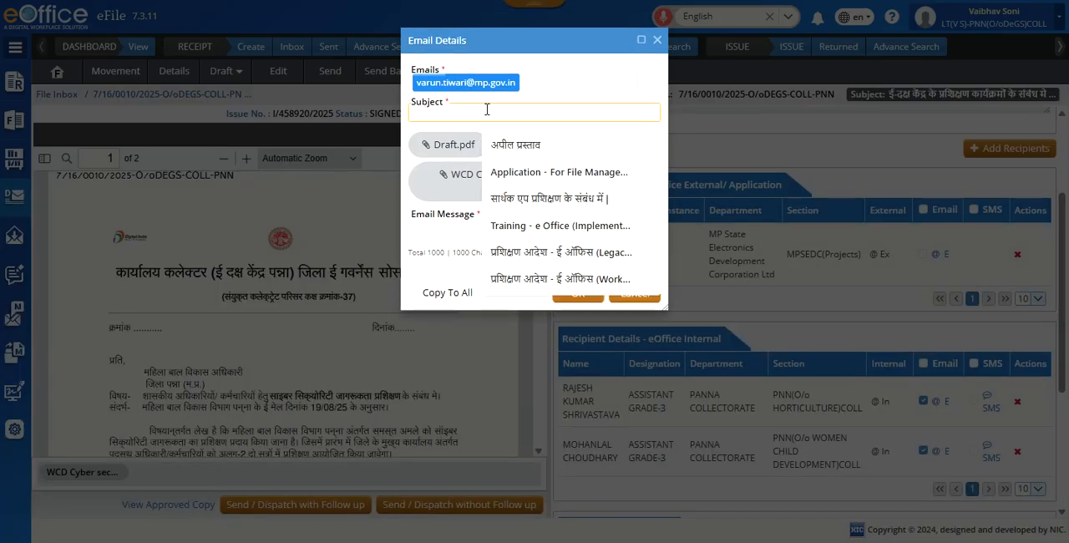
text(test)
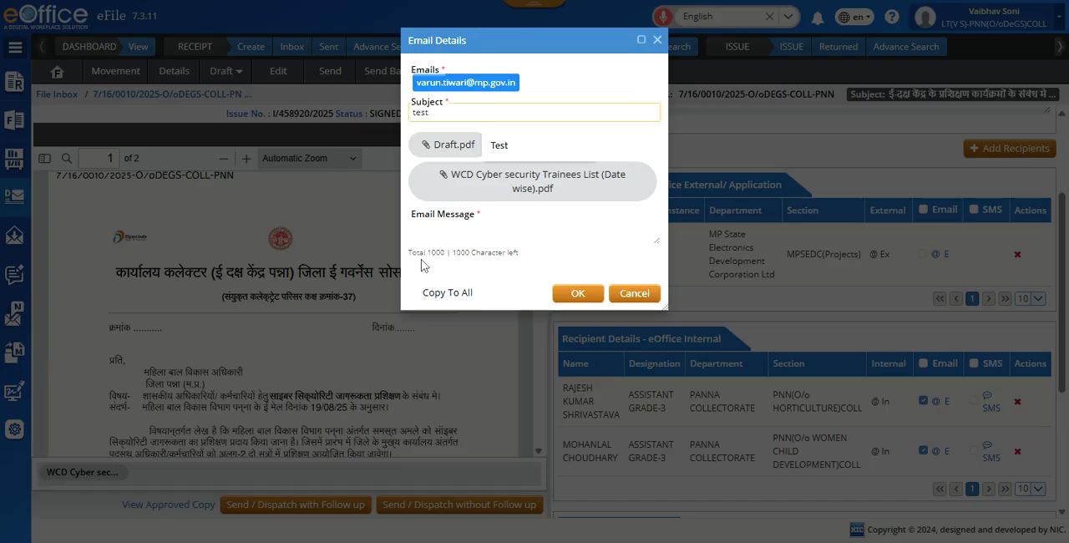
click(459, 237)
text(test)
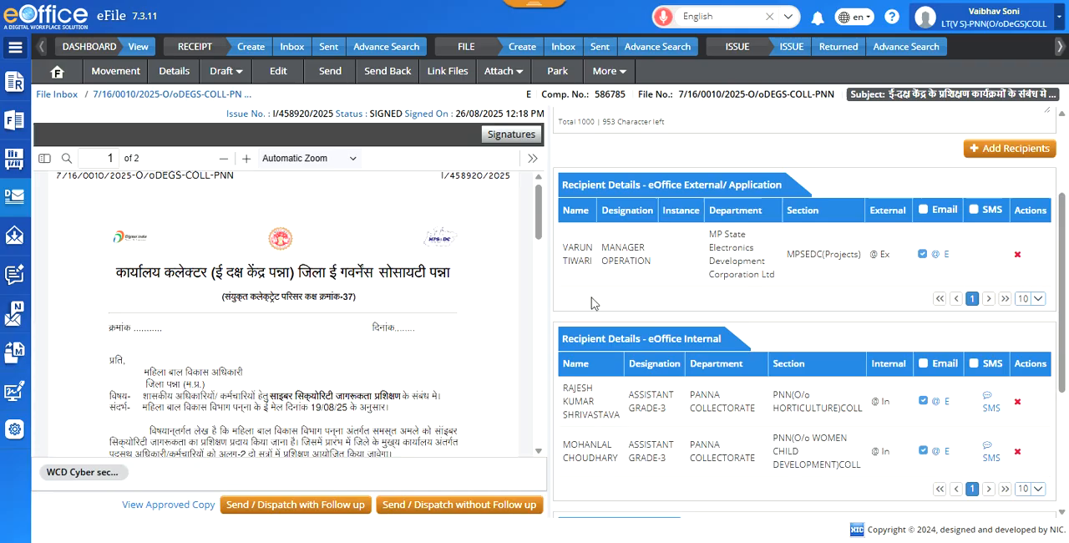
click(585, 294)
click(974, 401)
click(975, 451)
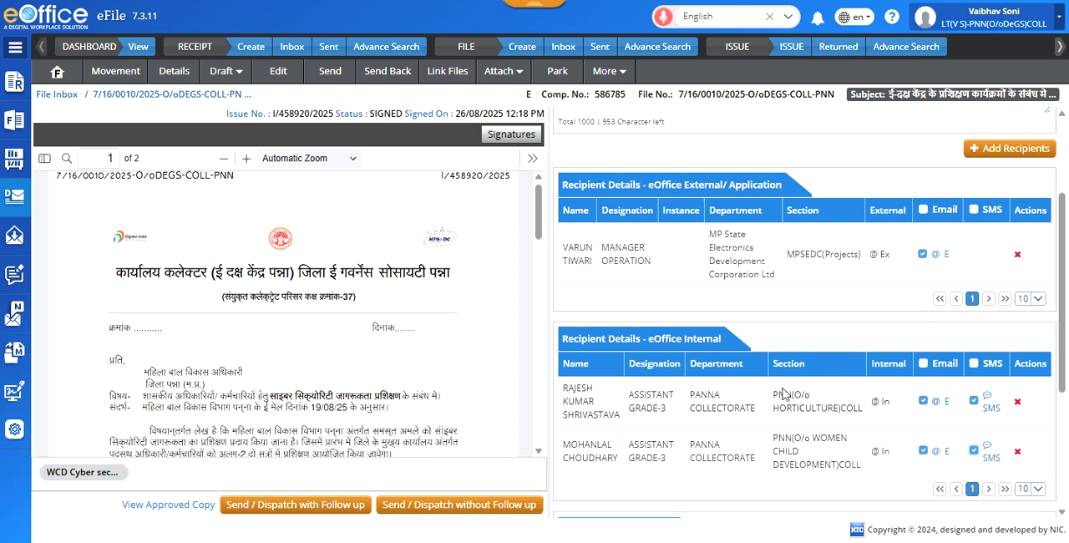
Step: Route both public recipients through the PNN(CRU)COLL Assistant Grade-3 CRU, with delivery mode By Hand and remarks test copied to all
scroll(784, 392, down, 3)
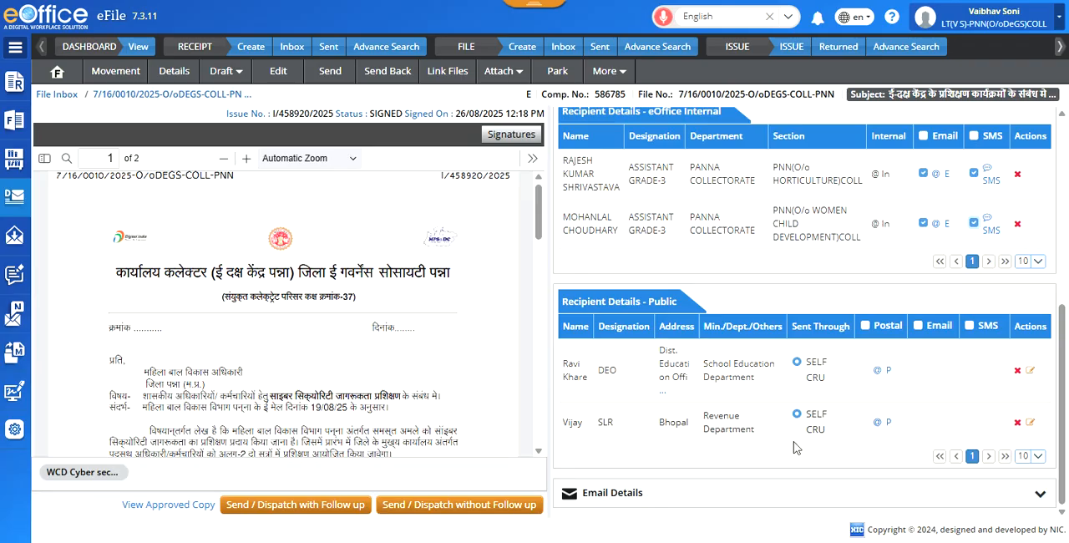
click(798, 378)
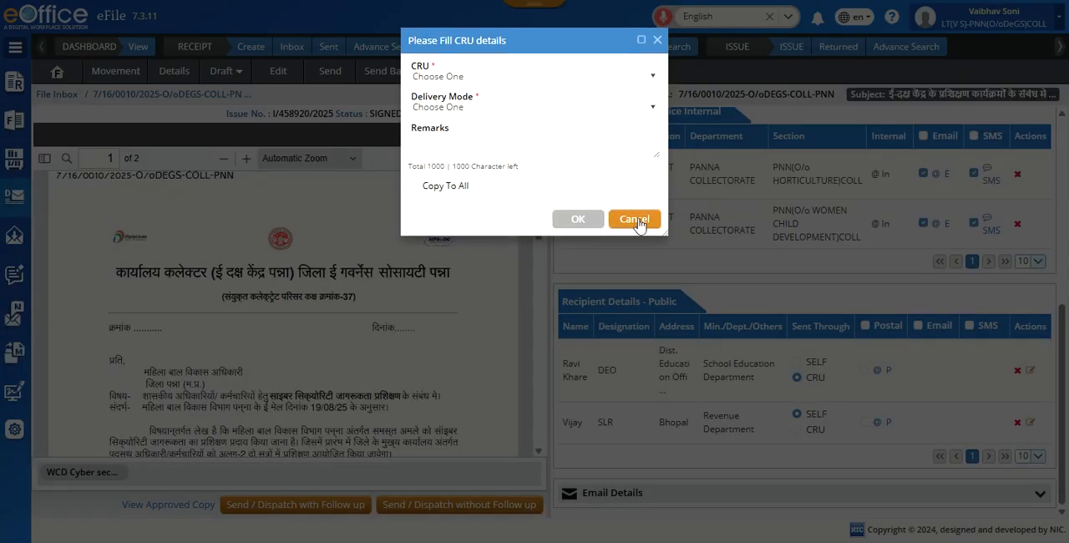
click(654, 77)
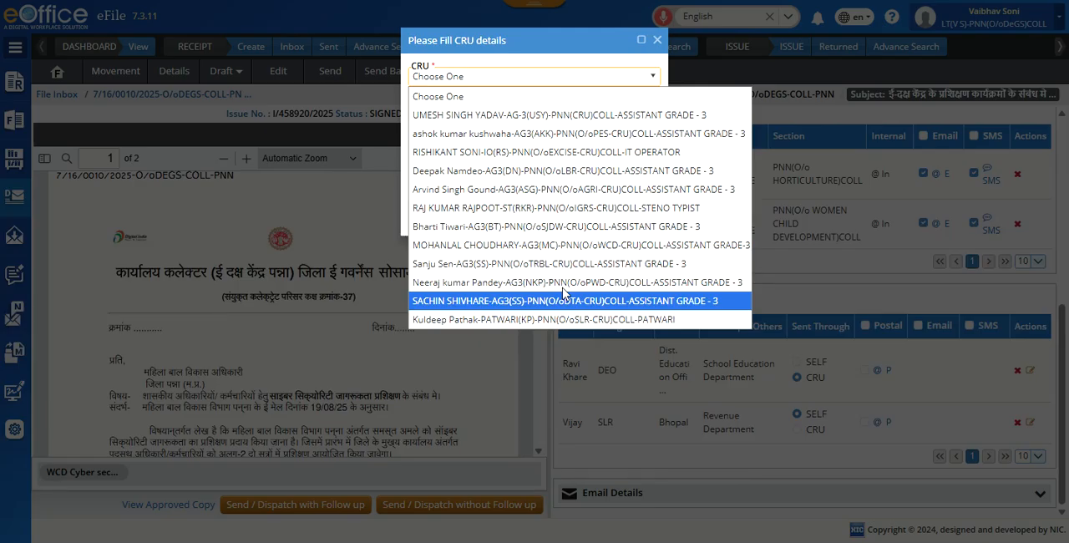
click(627, 117)
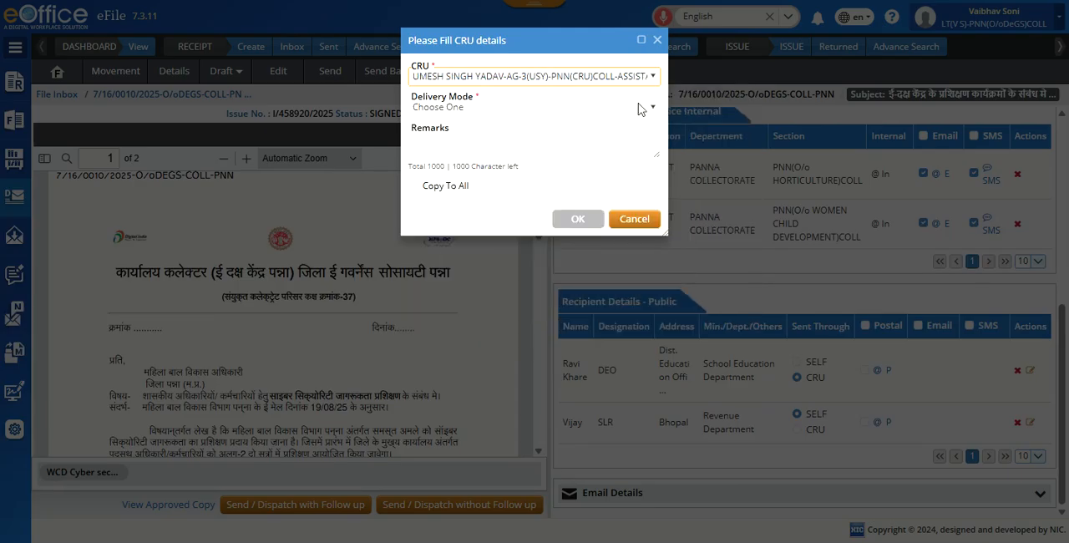
click(645, 107)
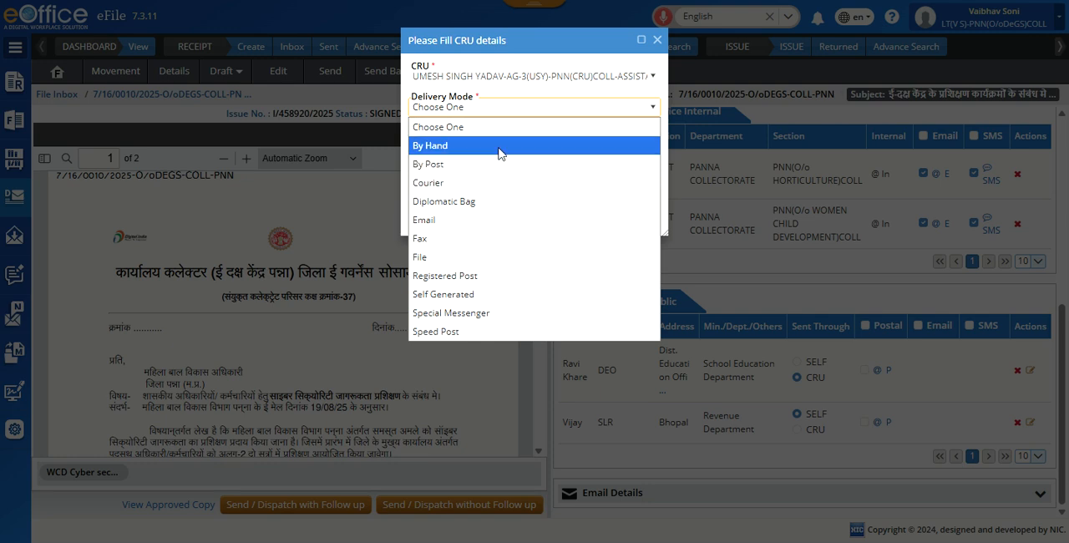
click(435, 145)
click(441, 155)
text(test)
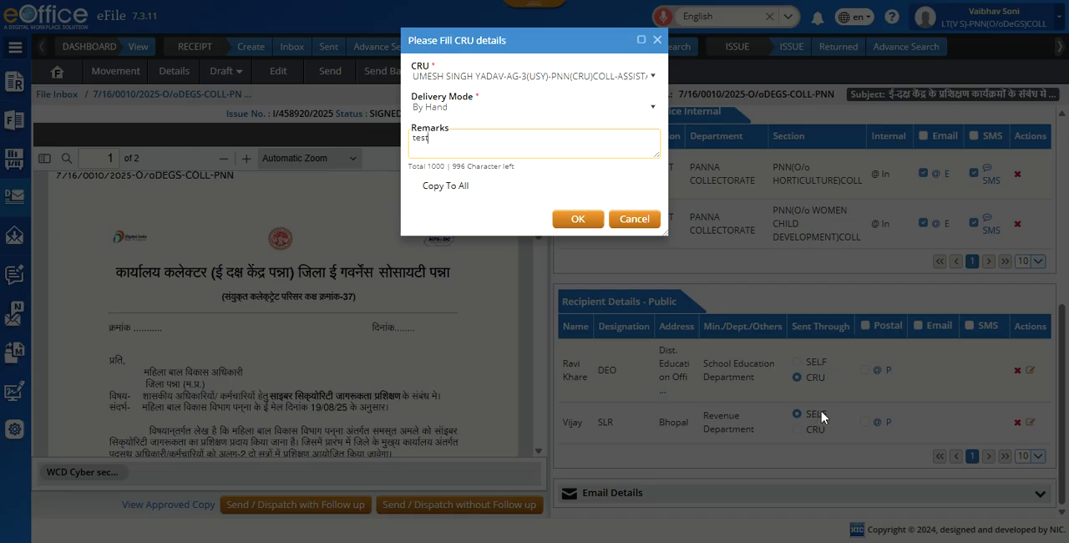
click(415, 188)
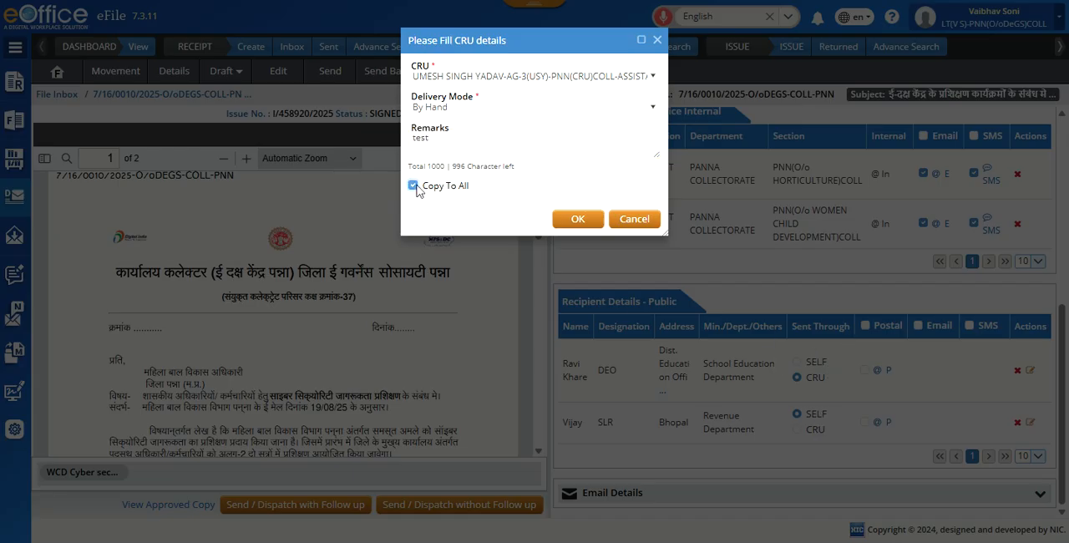
click(577, 220)
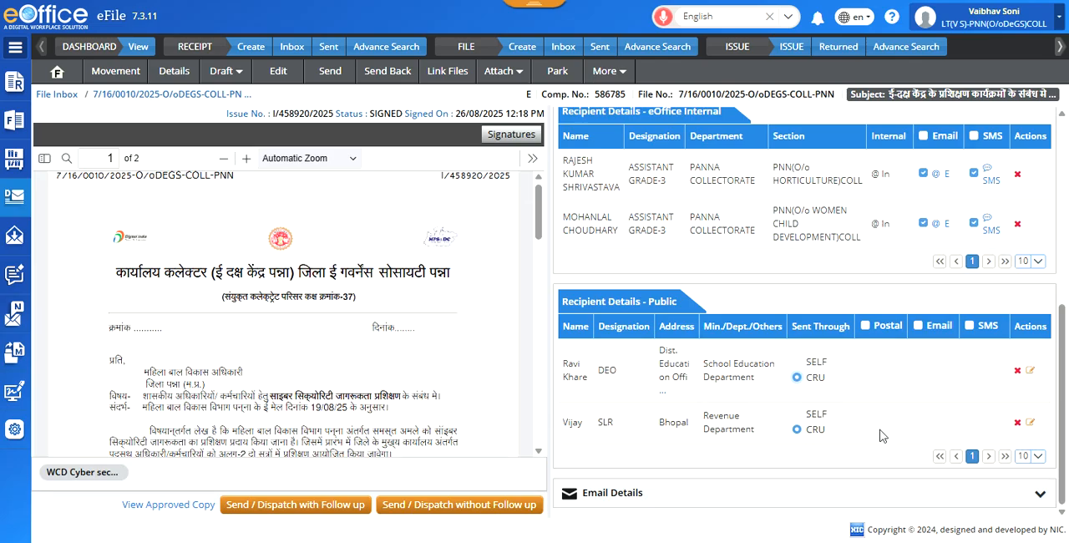
Step: Send both public recipients through SELF and start the postal details with postal mode Others and delivery mode By Hand
click(797, 414)
click(797, 362)
click(864, 371)
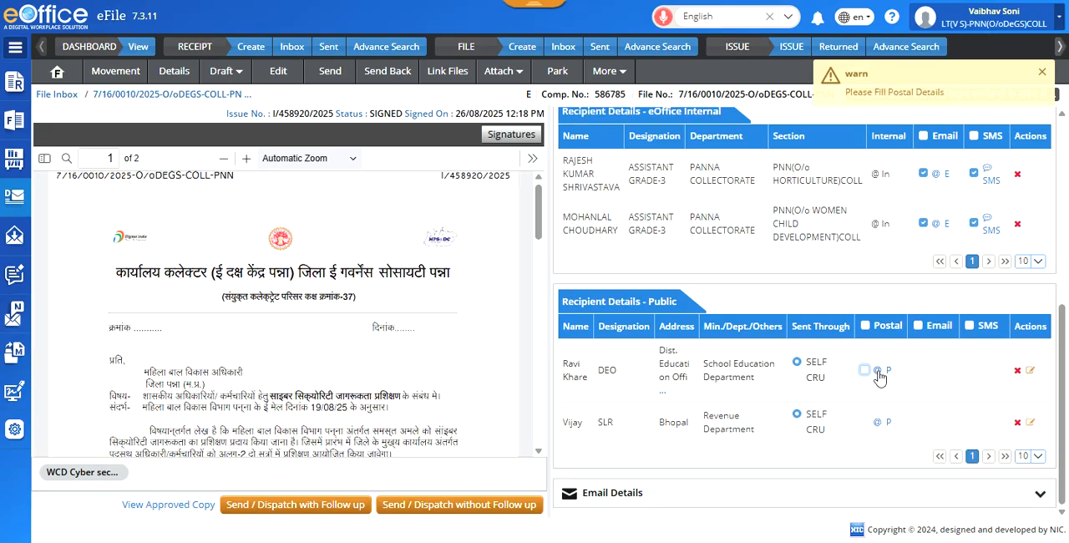
click(878, 372)
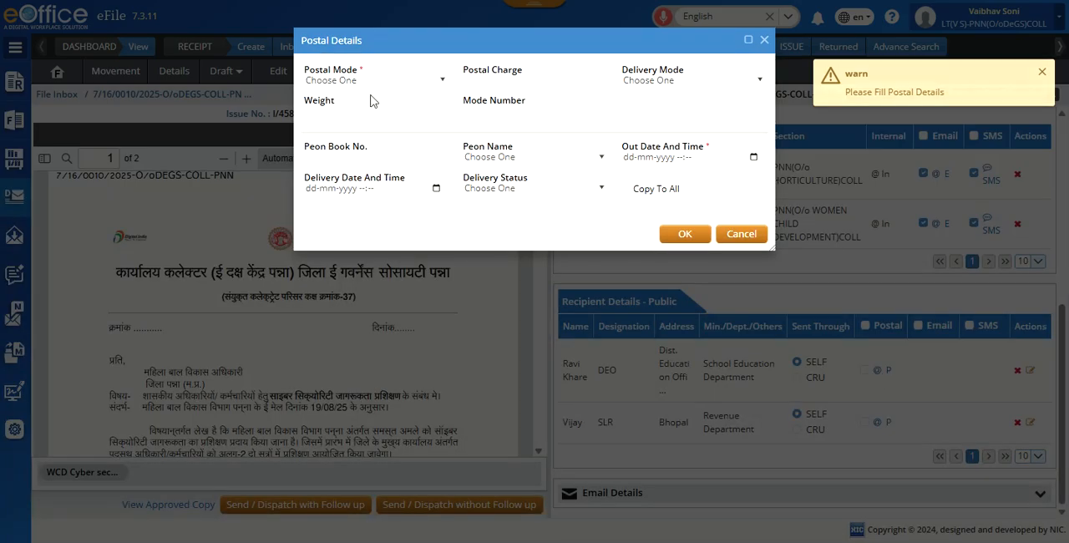
click(415, 81)
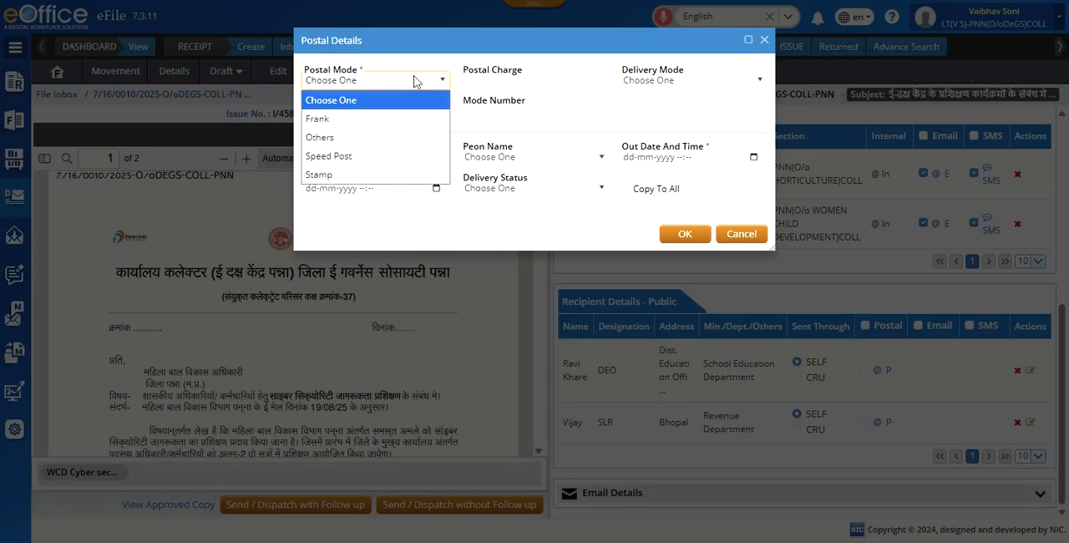
click(344, 137)
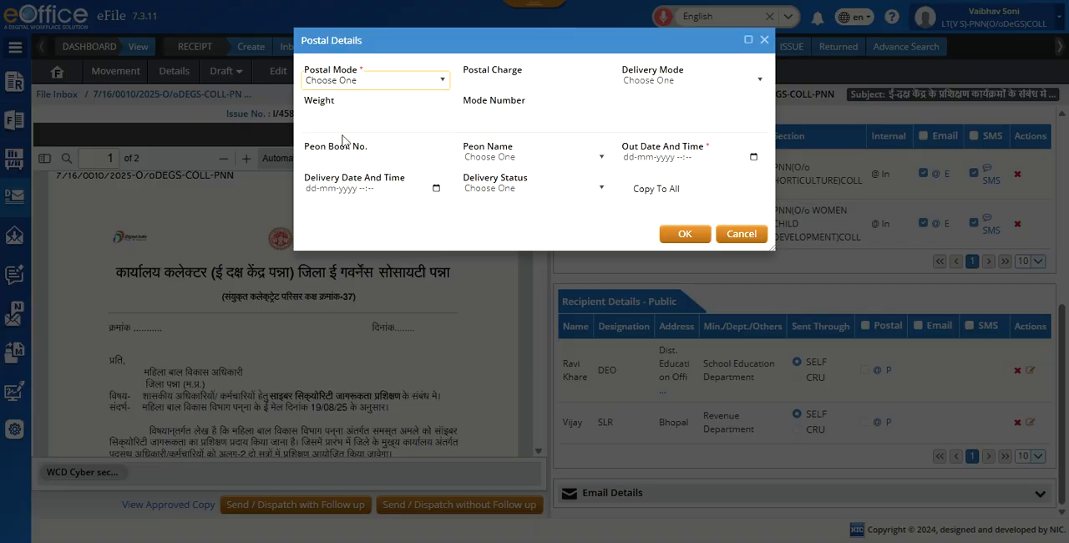
click(759, 84)
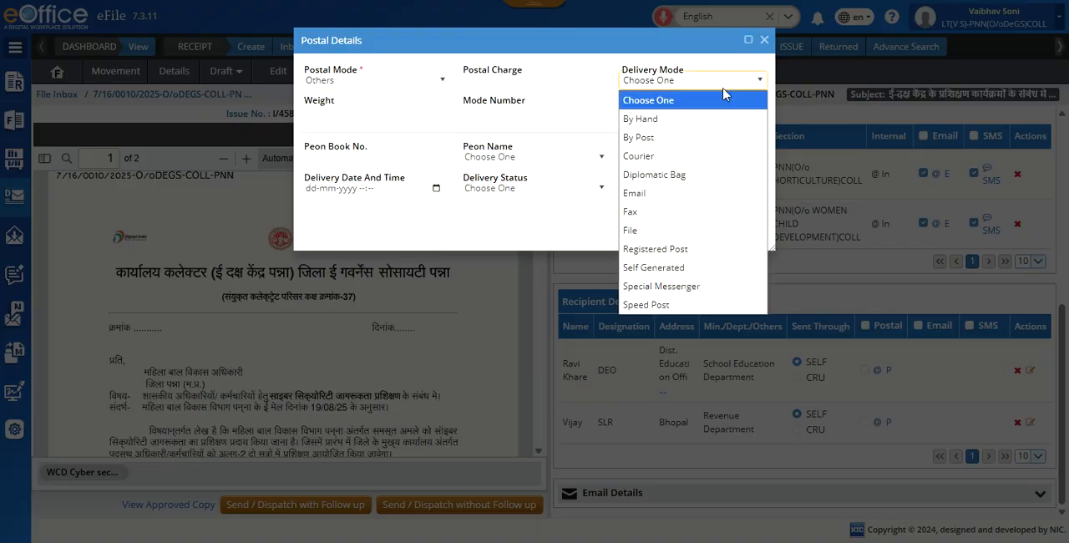
click(674, 119)
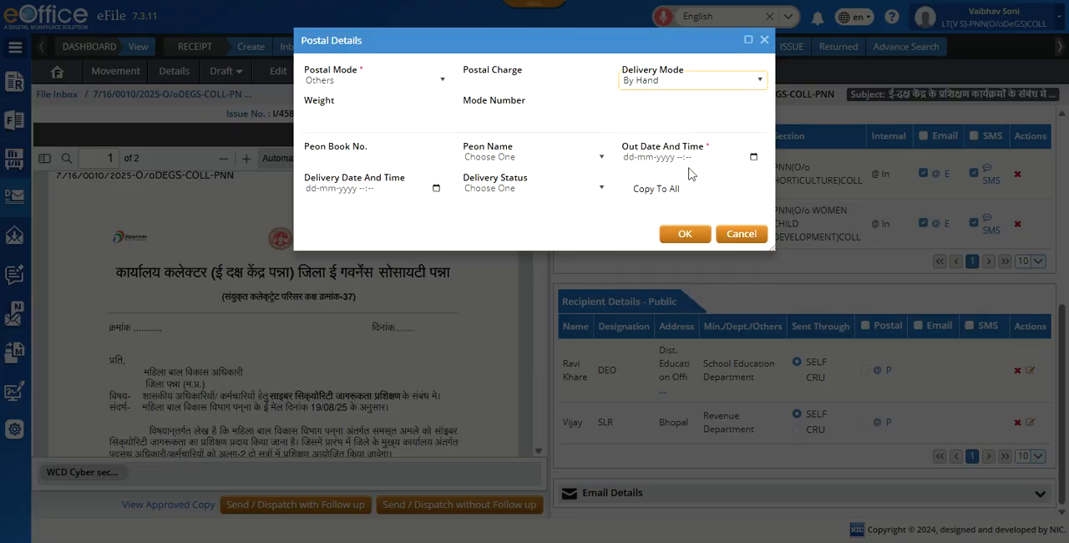
click(753, 157)
click(742, 316)
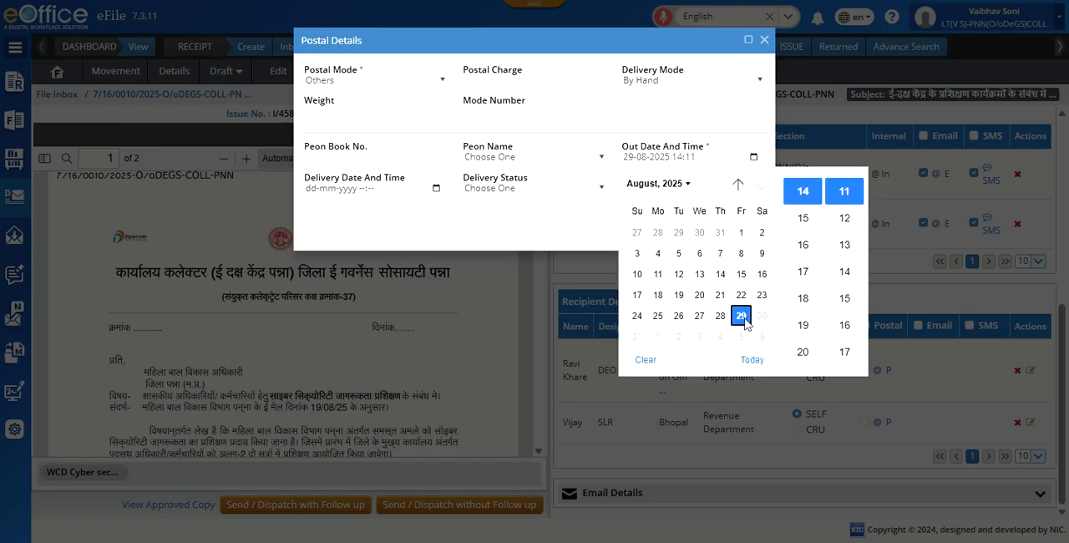
click(802, 203)
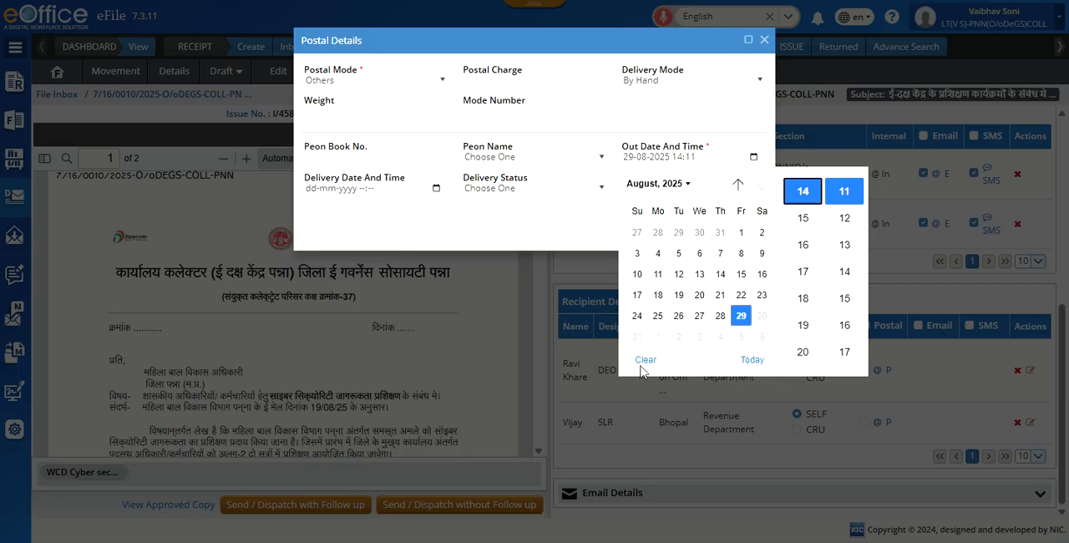
click(754, 363)
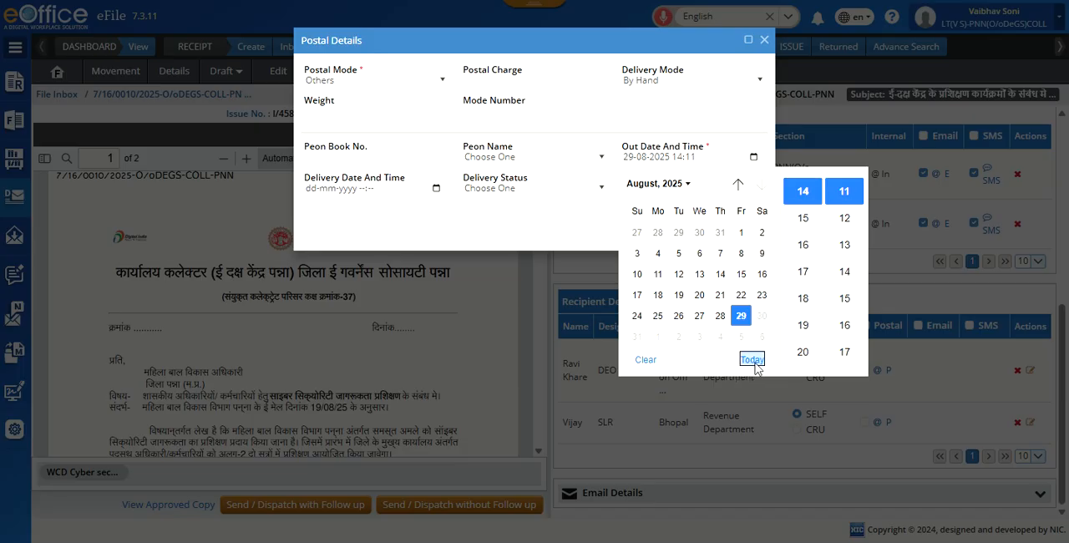
click(573, 200)
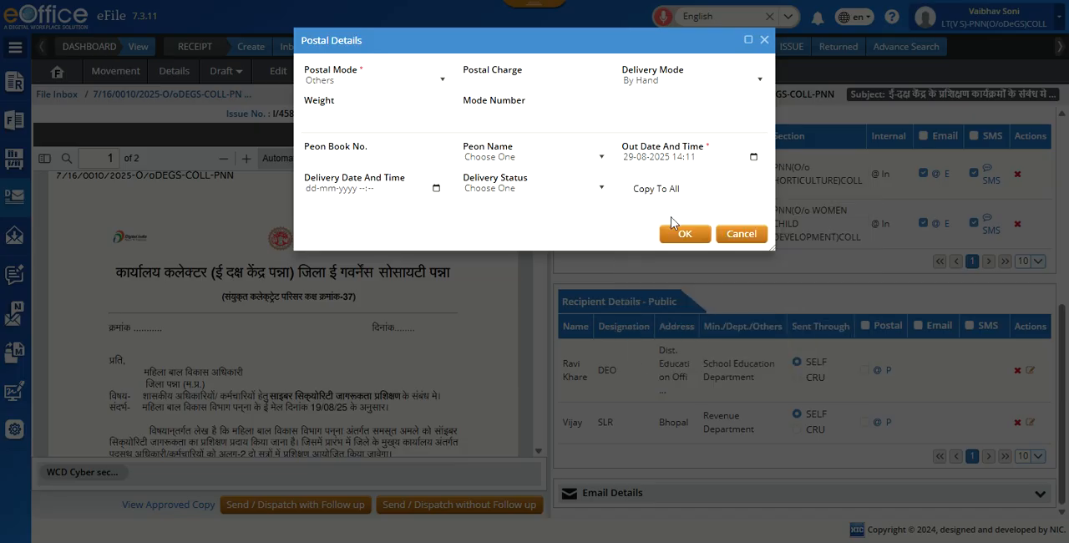
click(624, 189)
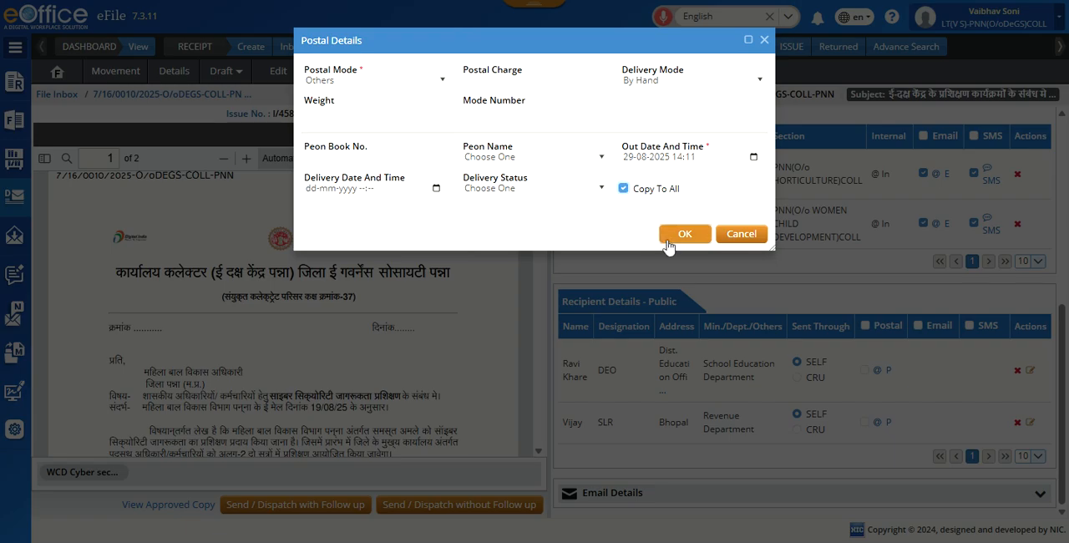
click(671, 238)
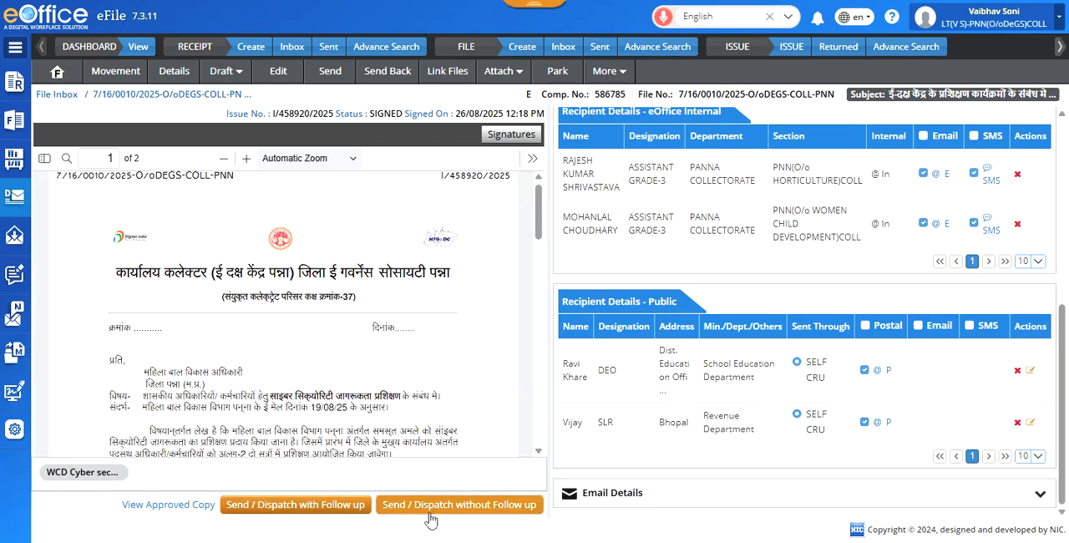
Step: Try a dispatch with follow-up using desired action Information Sought, description test and reply due date 02-09-2025, and cancel it
click(328, 514)
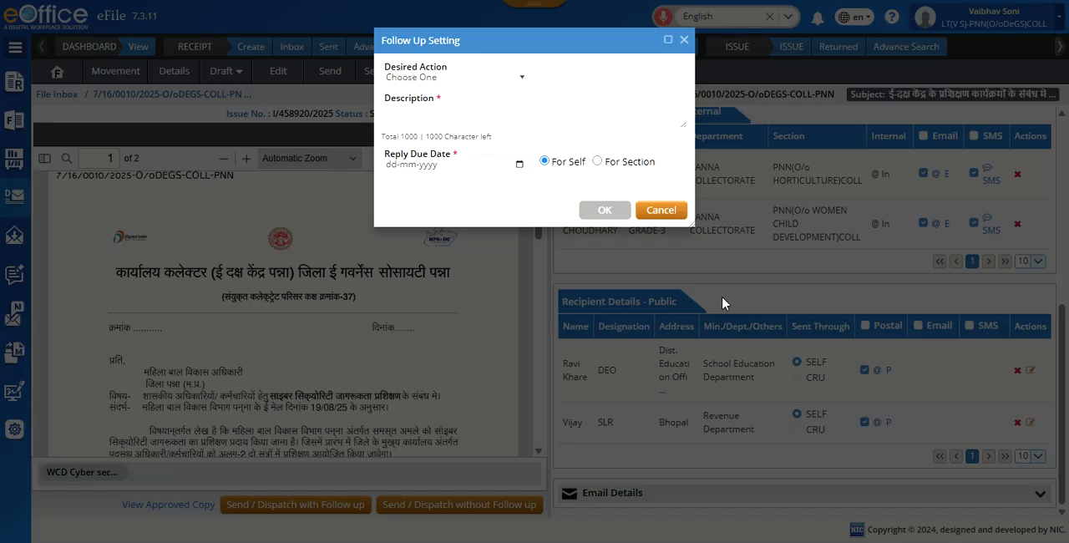
click(451, 78)
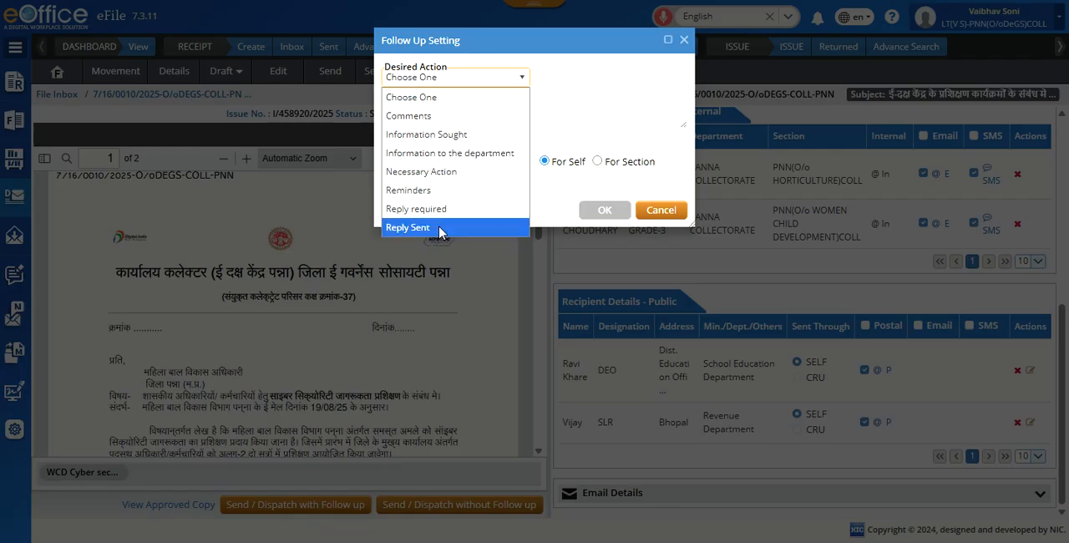
click(451, 136)
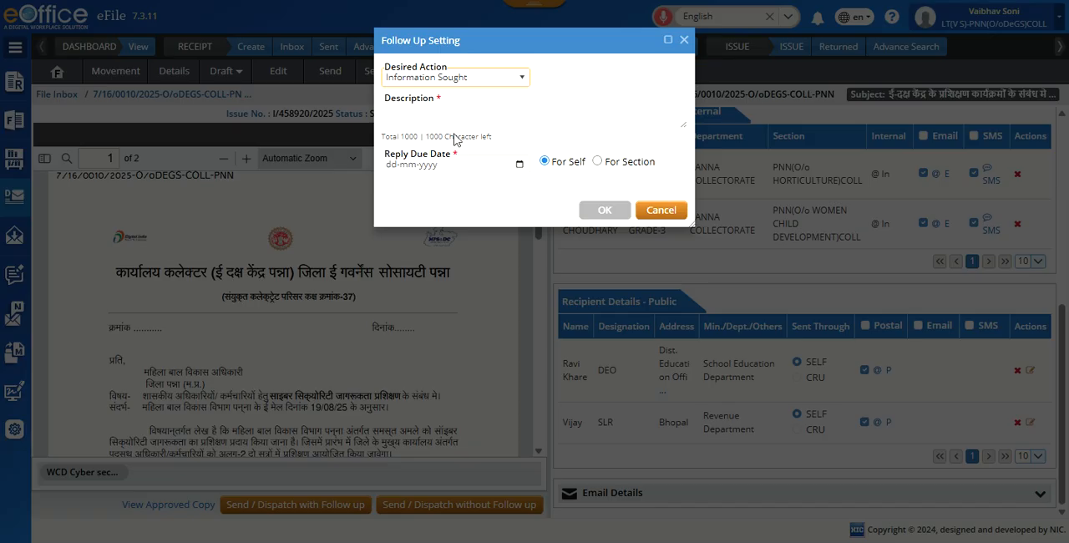
click(490, 114)
text(test)
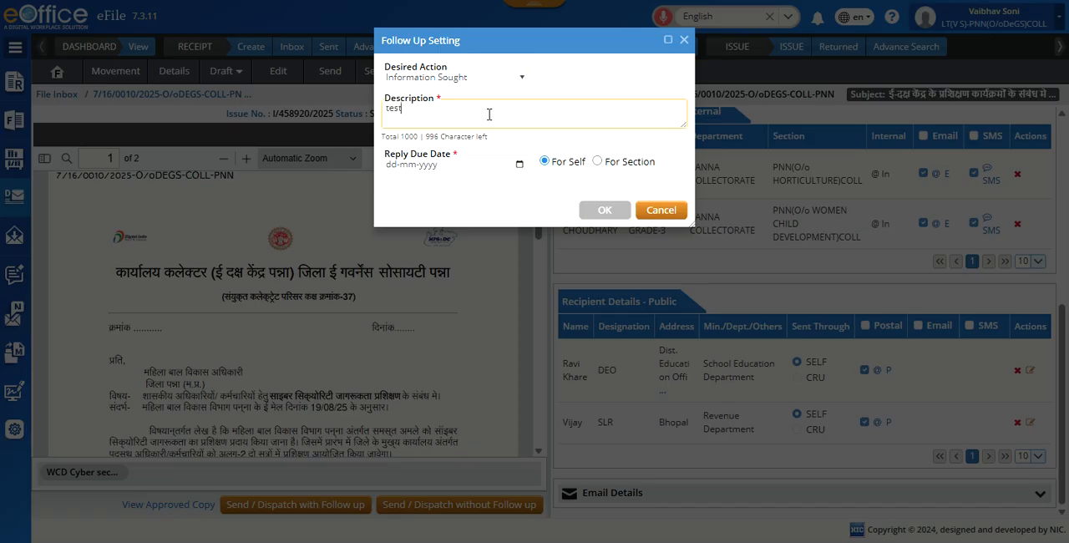
click(520, 165)
click(441, 344)
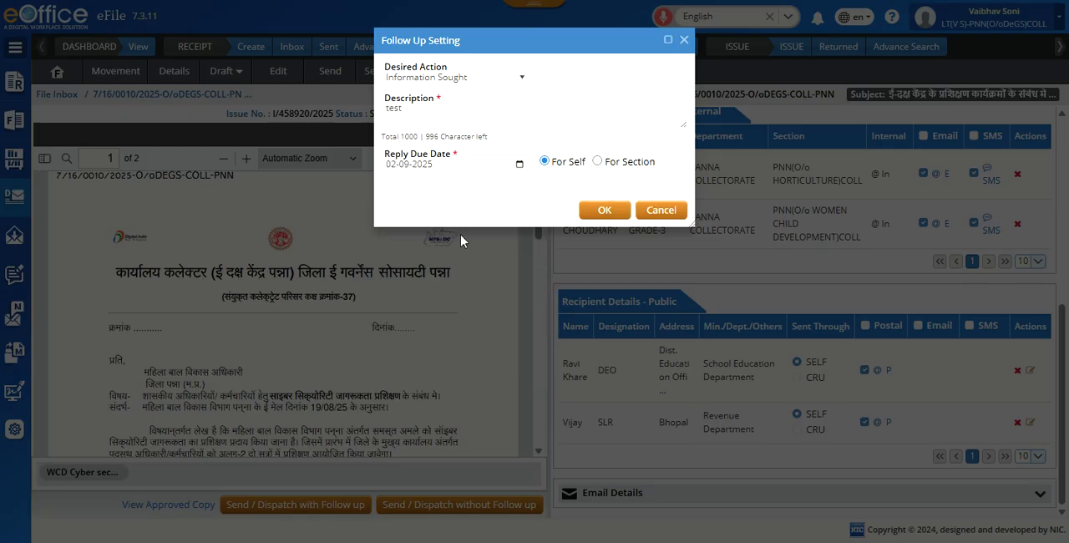
click(659, 212)
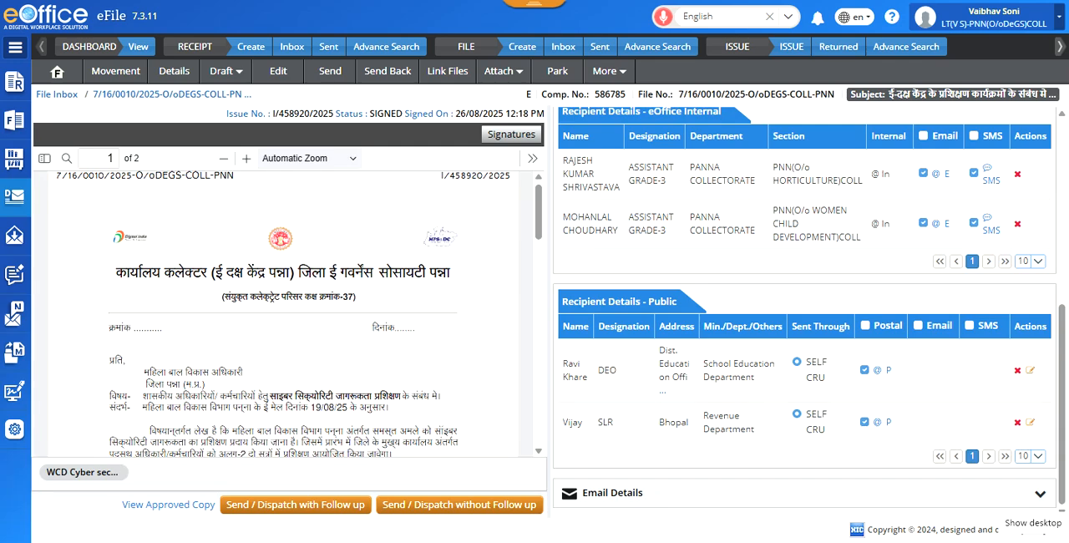
Step: Remove both public recipients, the Revenue Department SLR and the School Education Department DEO, from the dispatch
click(1018, 422)
click(594, 115)
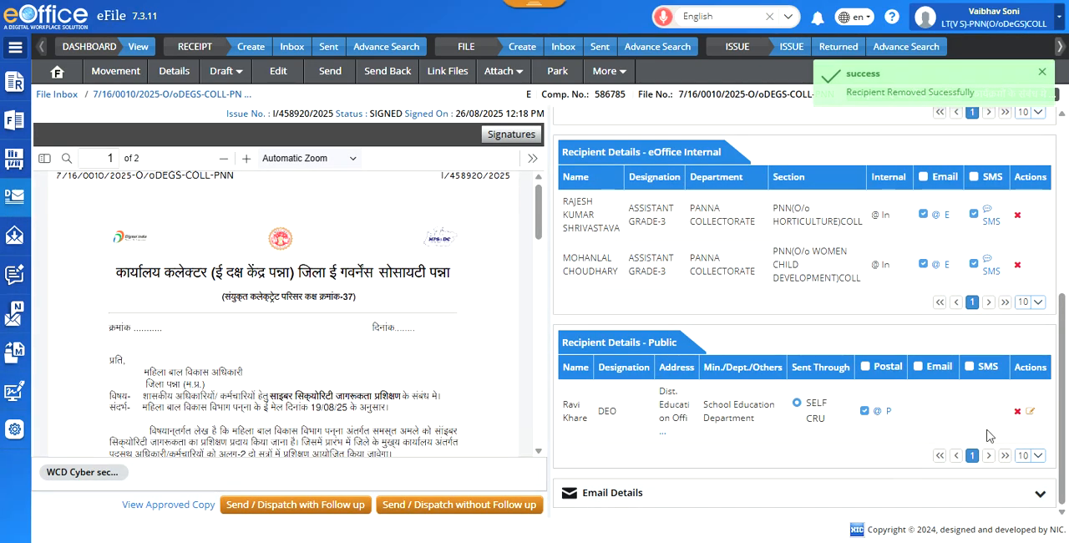
click(1017, 411)
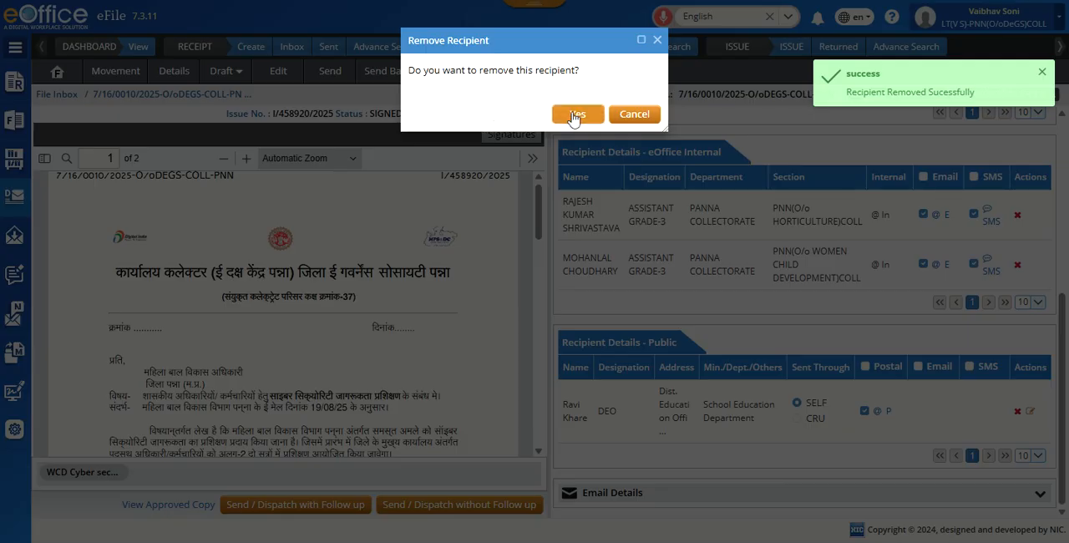
click(577, 117)
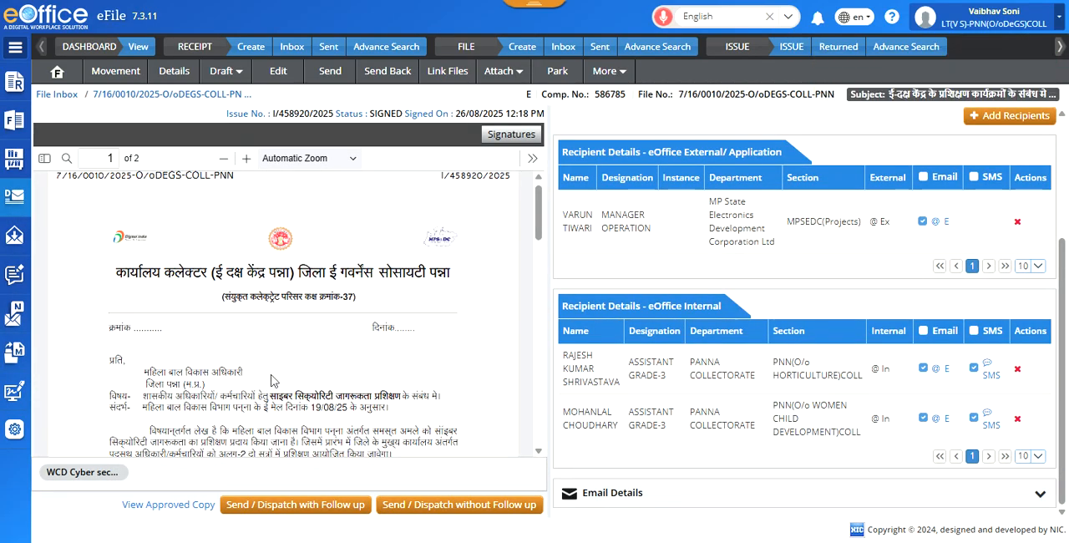
Step: Review the copy-to list in the signed letter and remove the Horticulture section's internal recipient
scroll(266, 378, down, 5)
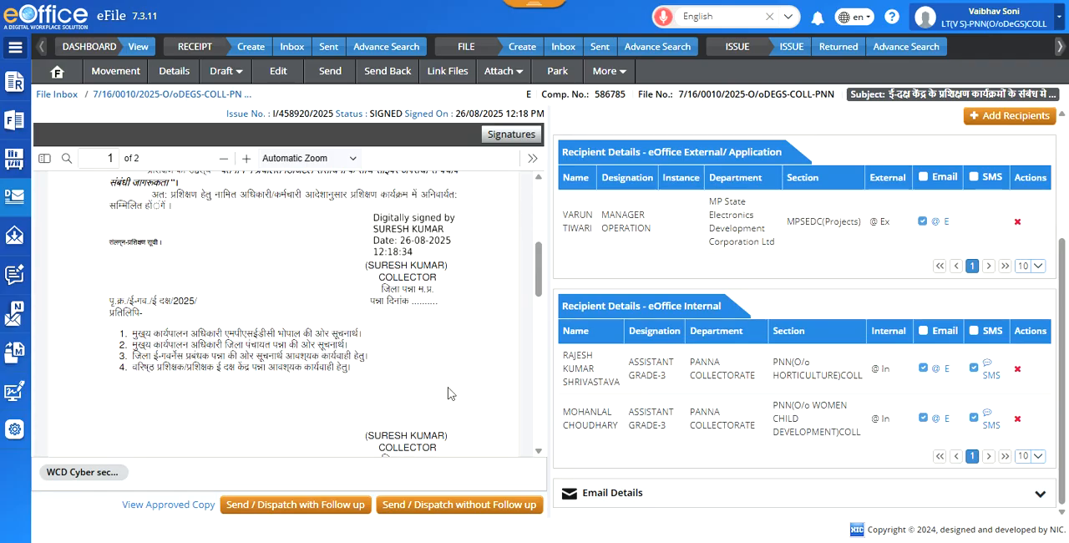
click(1018, 369)
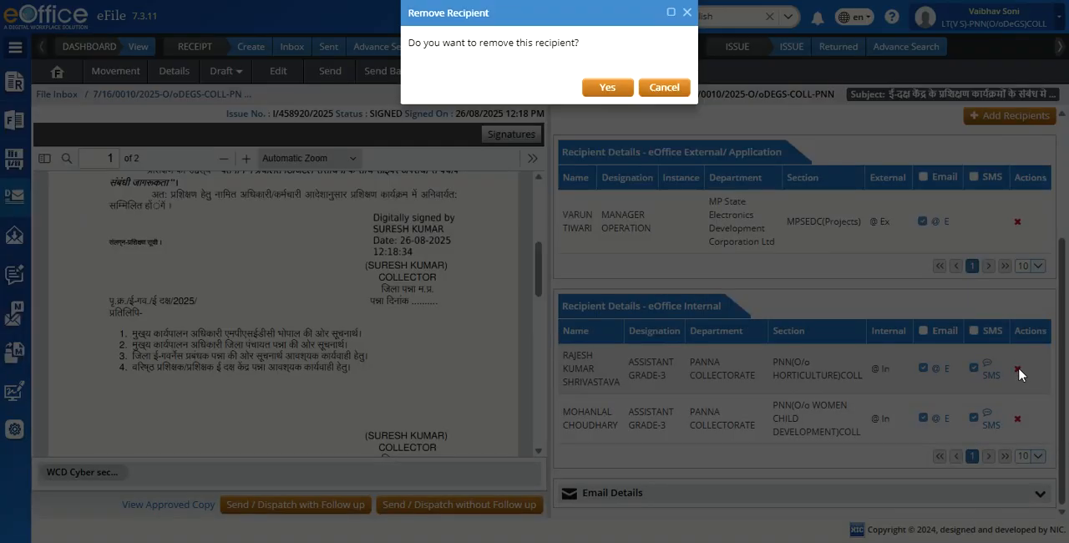
click(577, 114)
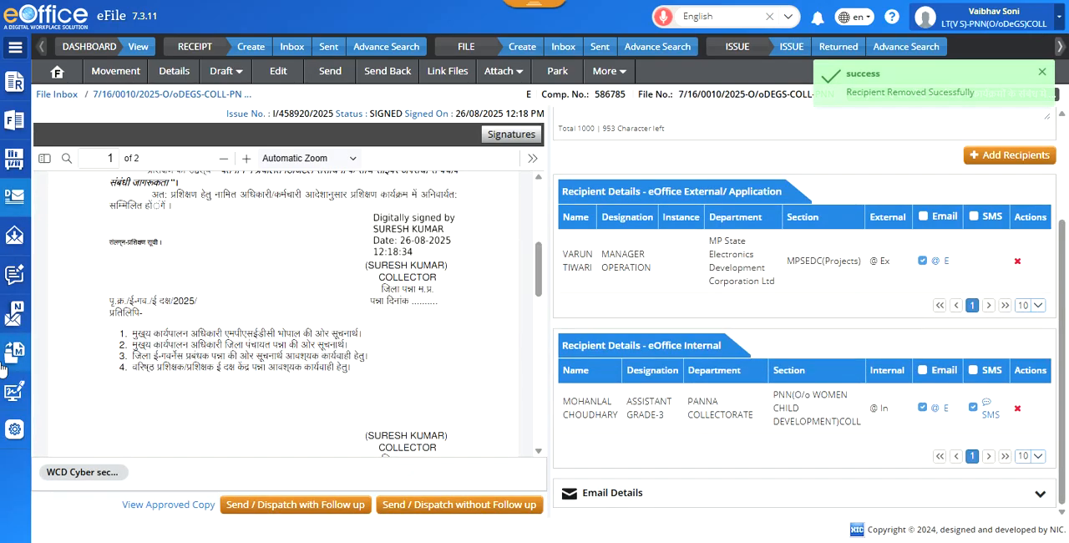
Step: Start adding Intra eOffice recipients and list the contacts of PANNA COLLECTORATE, PANNA(O/o COLLECTOR)COLL, section PNN(O/o ZILA PANCHAYAT)COLL
click(1009, 153)
click(202, 73)
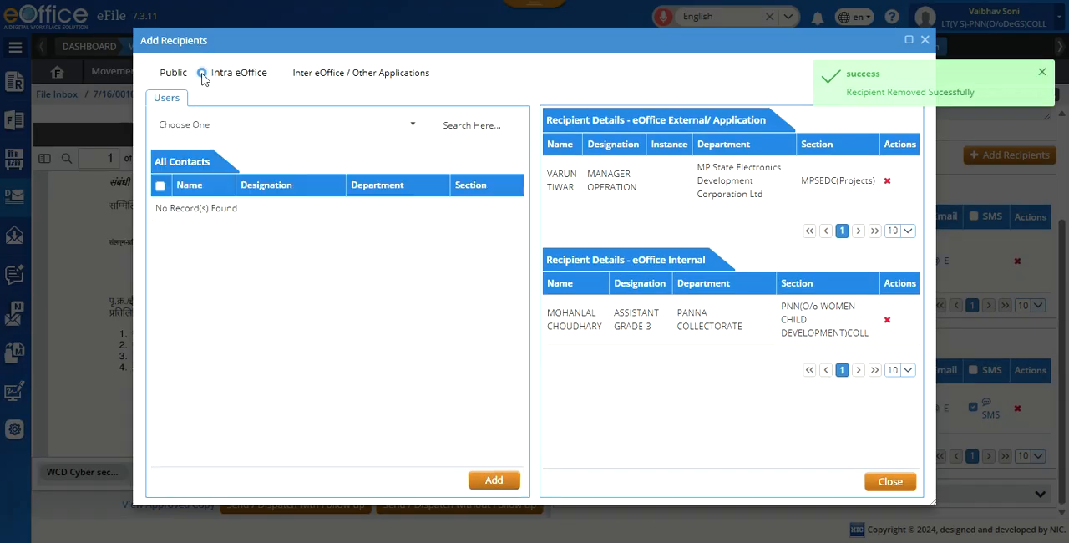
click(263, 125)
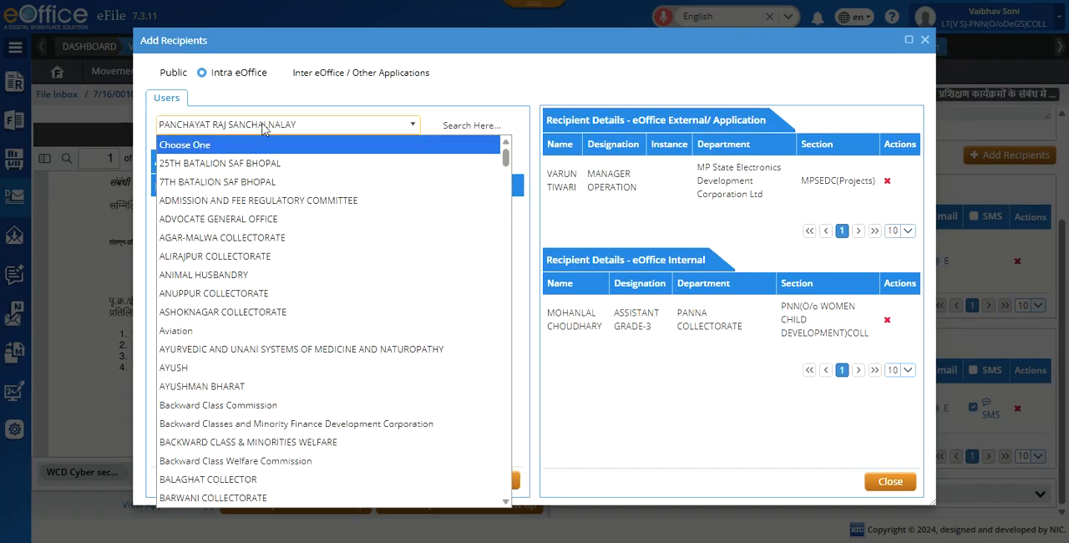
text(ann)
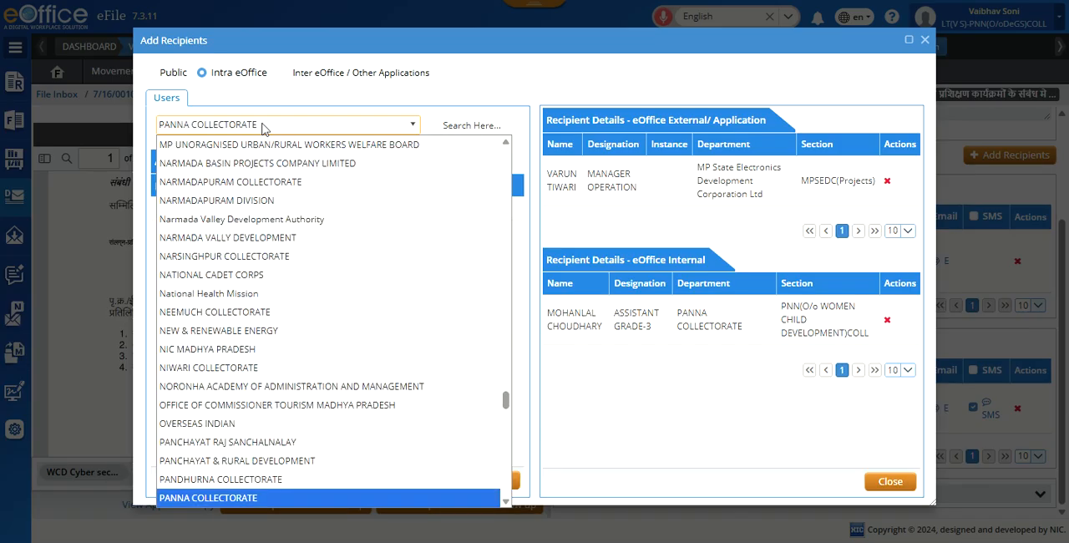
click(249, 499)
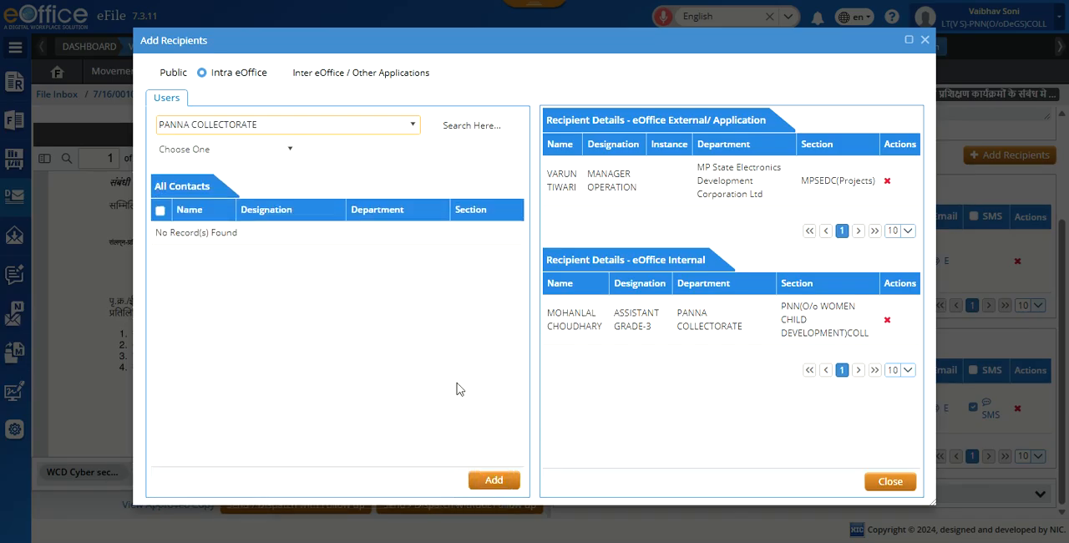
click(267, 150)
click(268, 180)
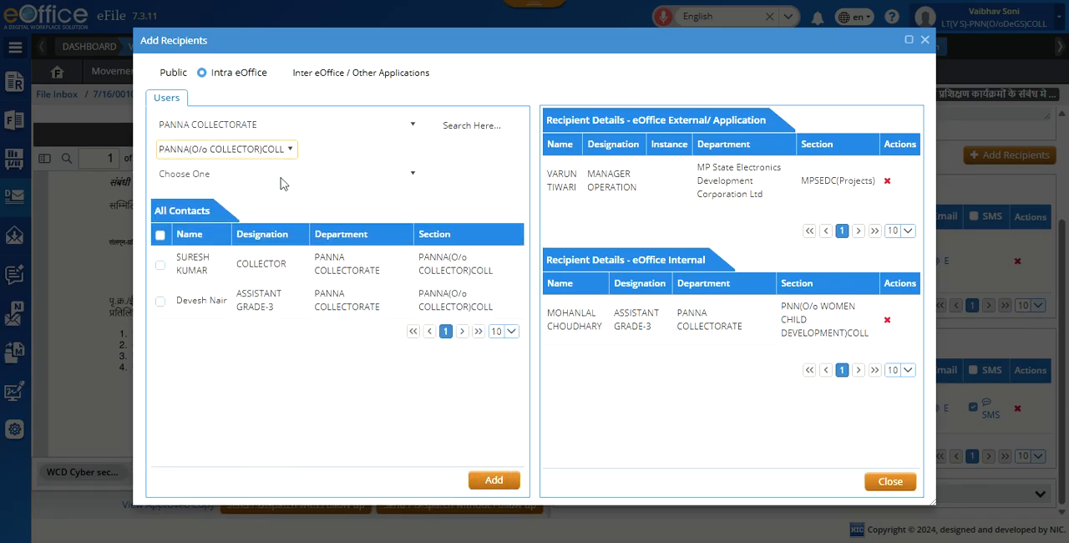
click(284, 175)
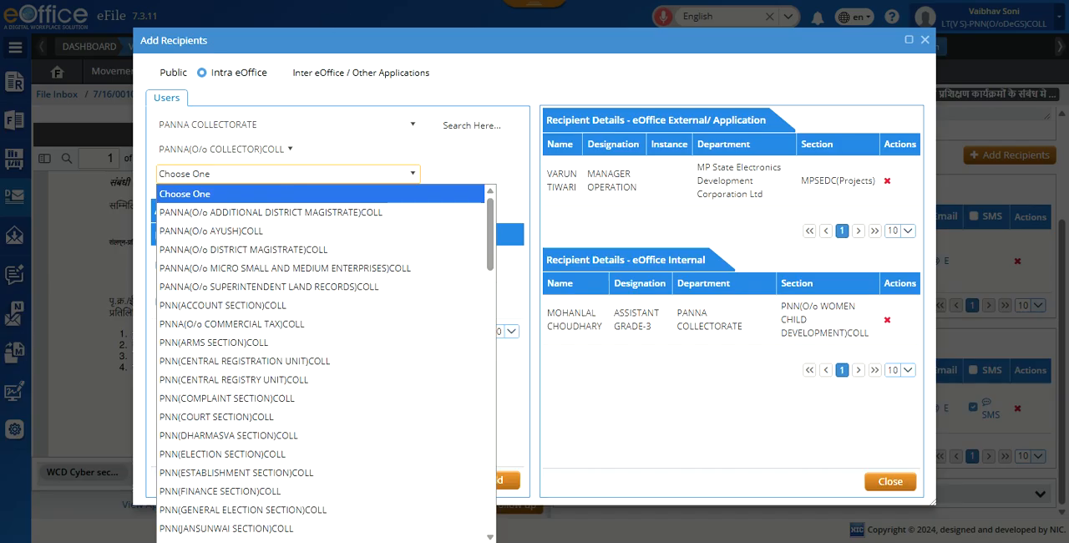
key(Escape)
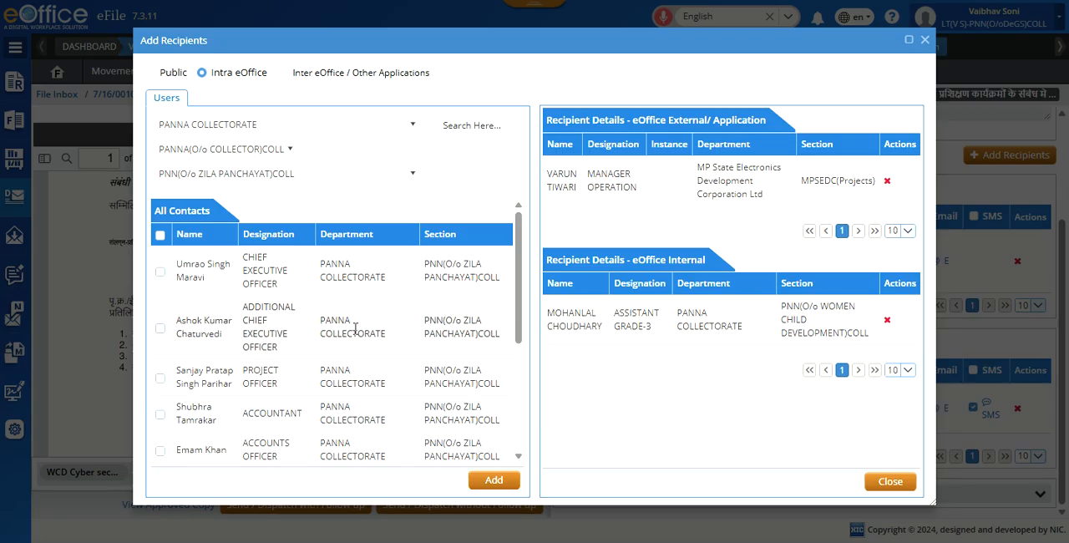
Step: Search the Zila Panchayat section's contacts for cru and clear the search
click(161, 272)
click(490, 125)
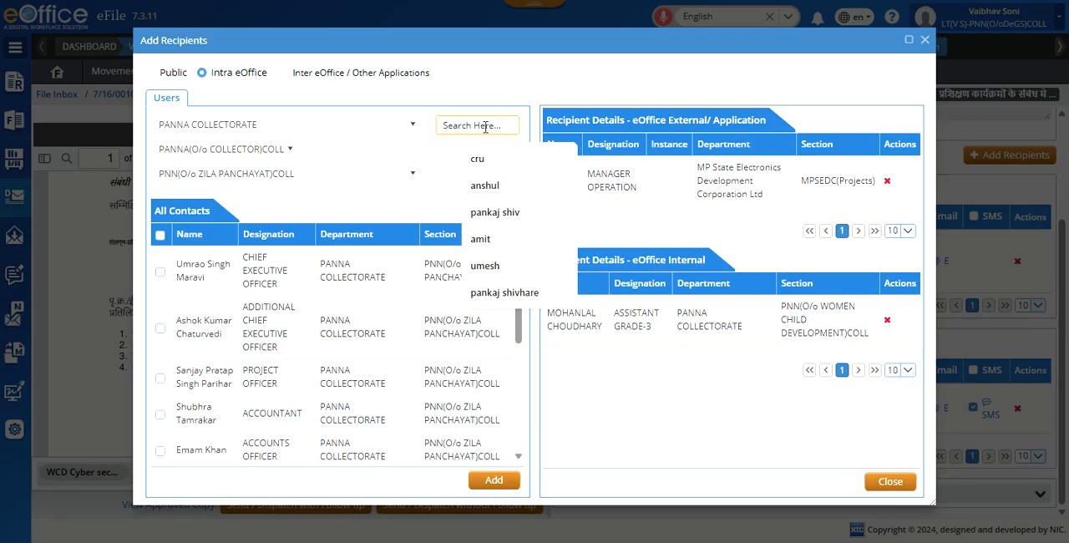
click(487, 167)
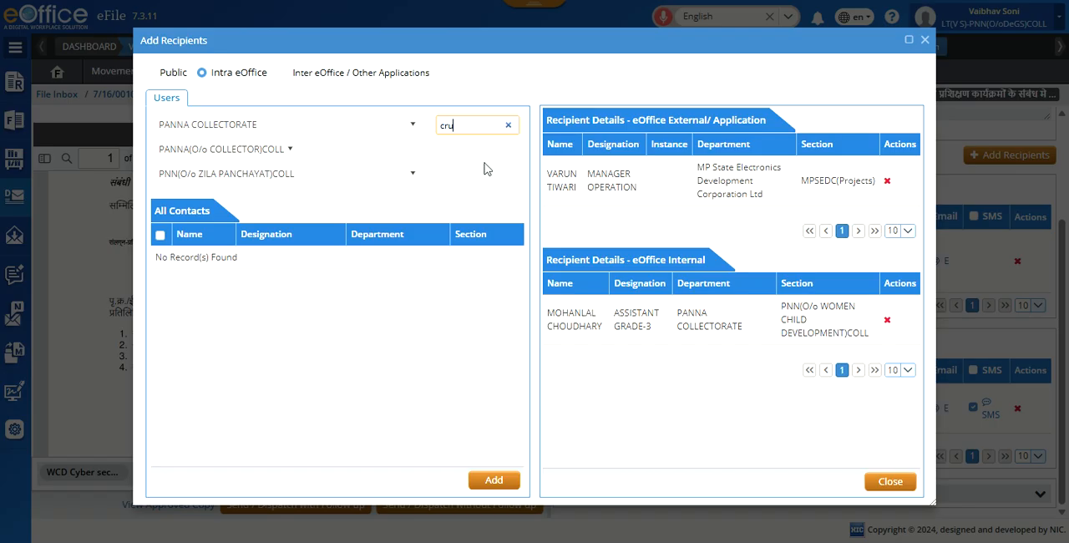
click(508, 126)
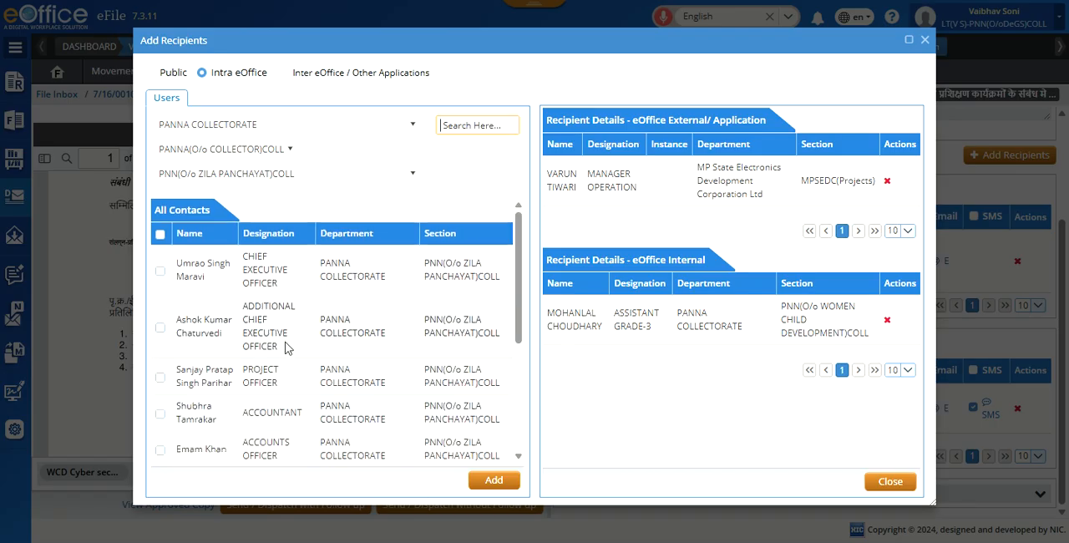
Step: Browse the first two pages of the Zila Panchayat section's contacts for a suitable recipient
scroll(290, 351, down, 1)
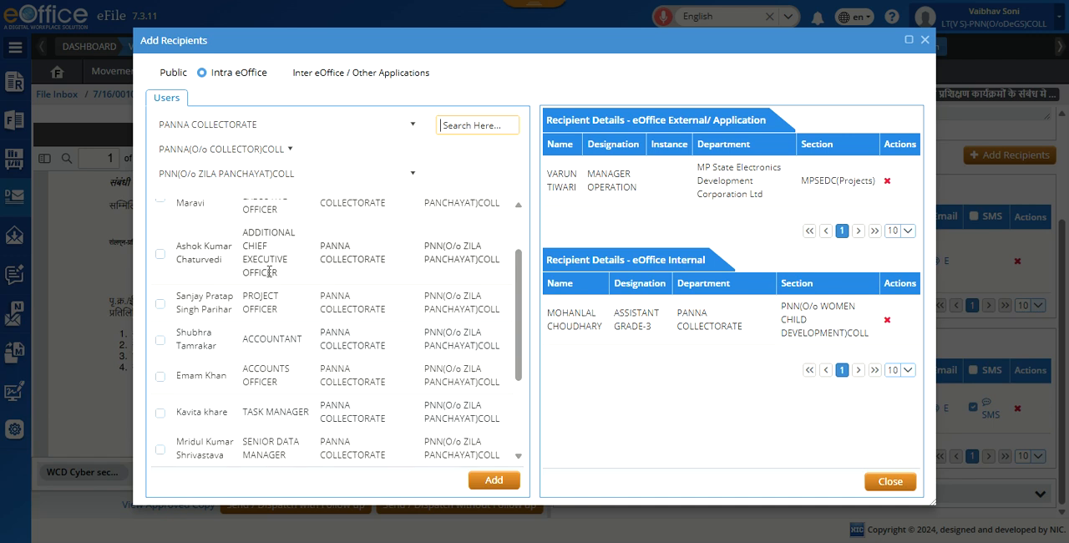
scroll(281, 262, up, 1)
scroll(276, 385, down, 2)
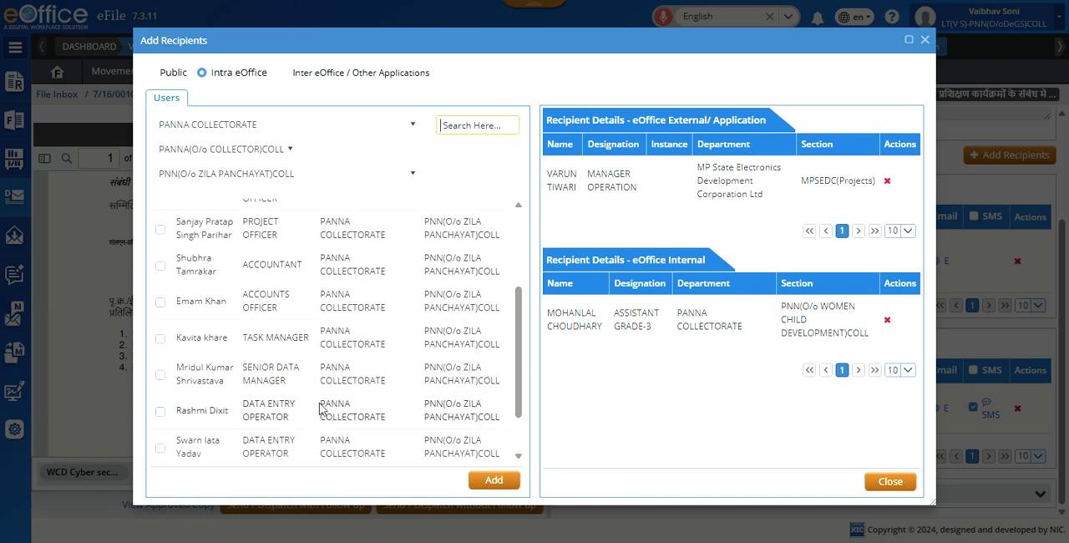
scroll(324, 410, down, 2)
click(401, 456)
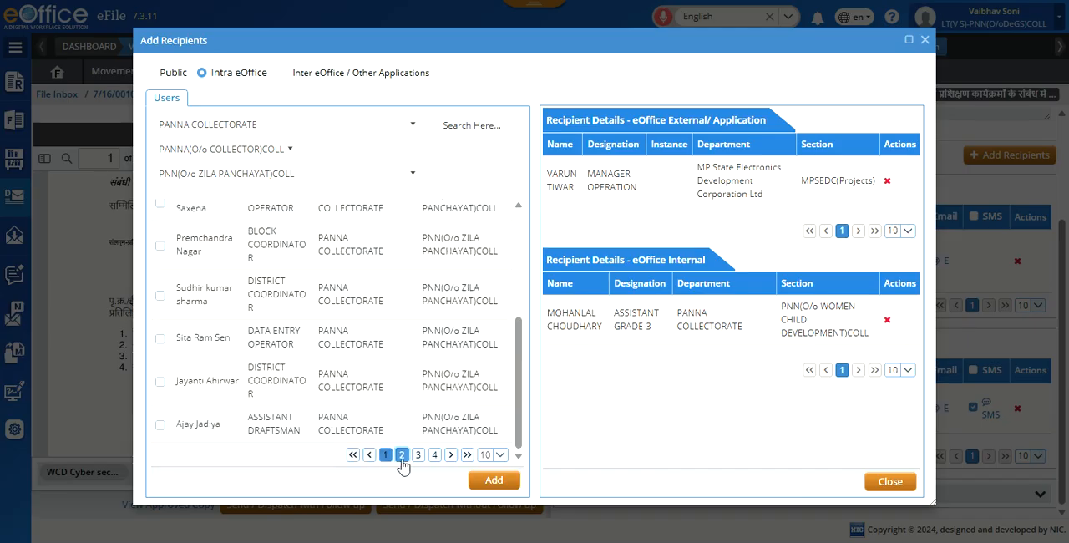
scroll(295, 423, up, 3)
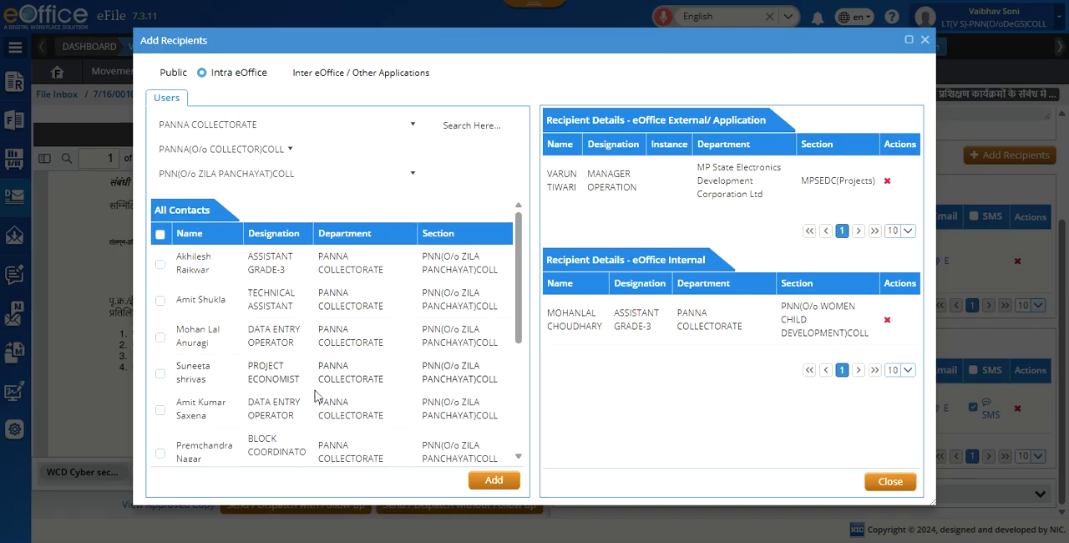
scroll(318, 335, down, 5)
scroll(318, 334, up, 5)
Step: Search the Zila Panchayat contacts by the recipient's first name and add the Technical Assistant as an internal recipient
click(474, 125)
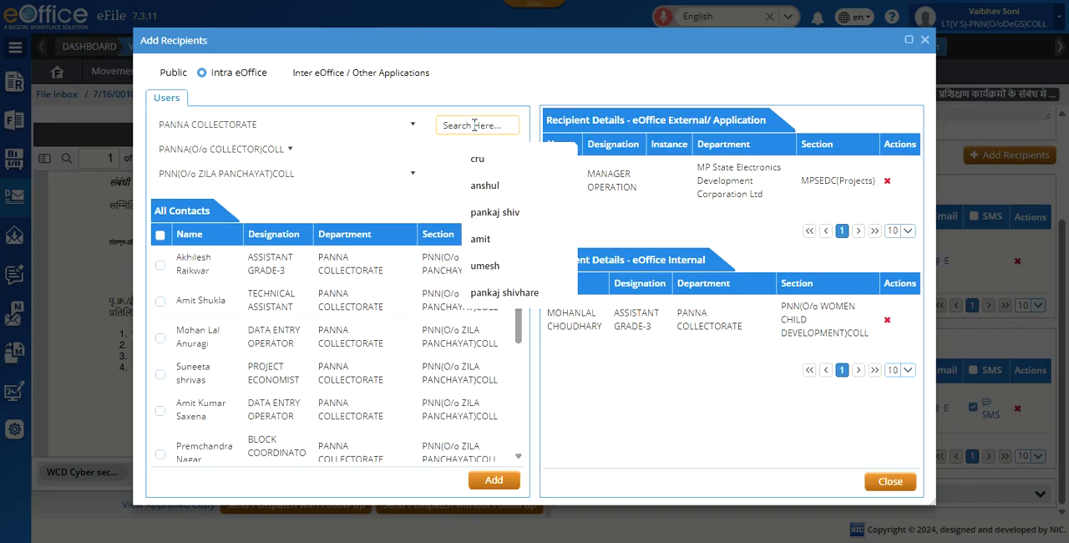
text(amit)
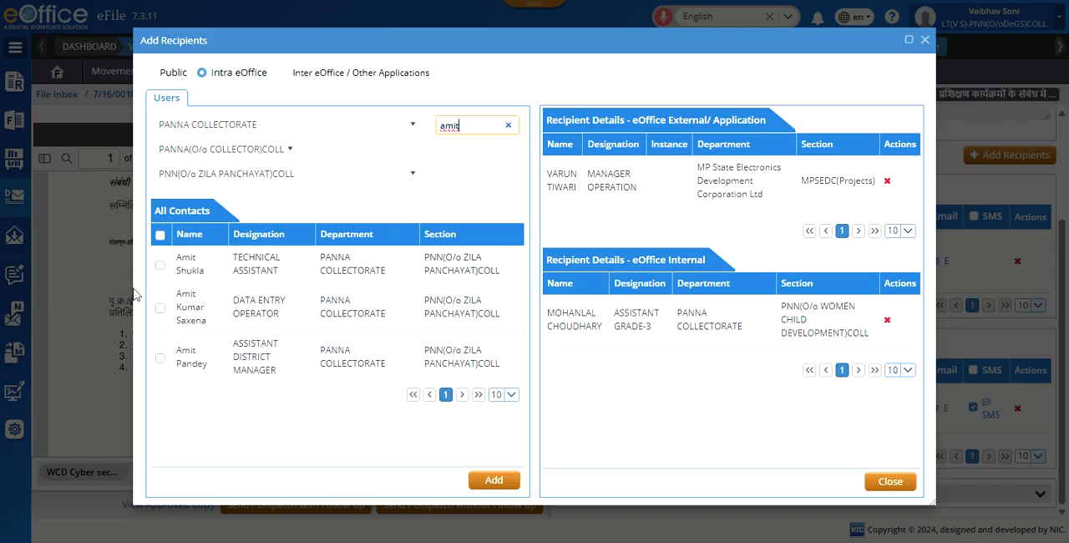
click(160, 265)
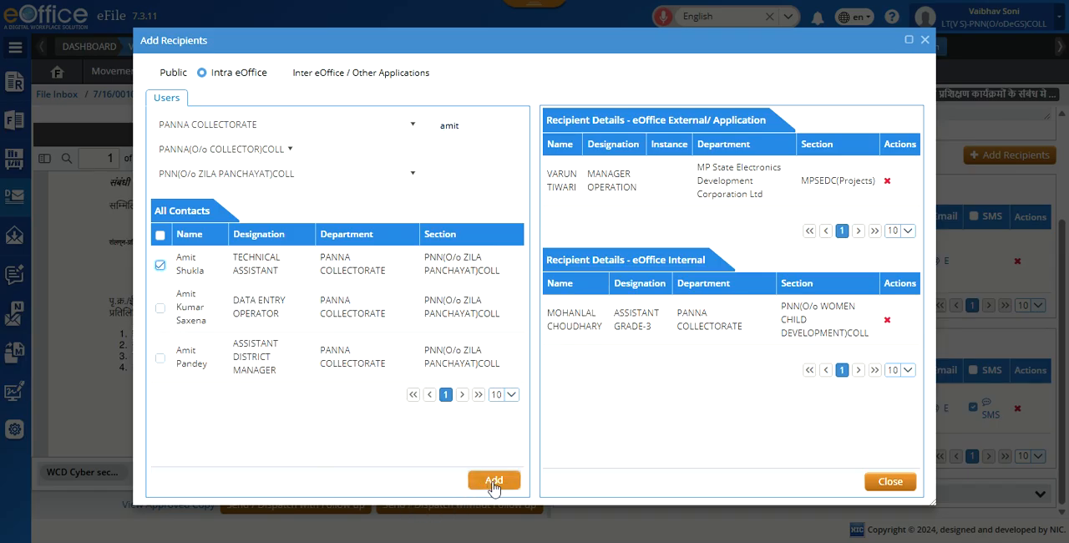
click(494, 481)
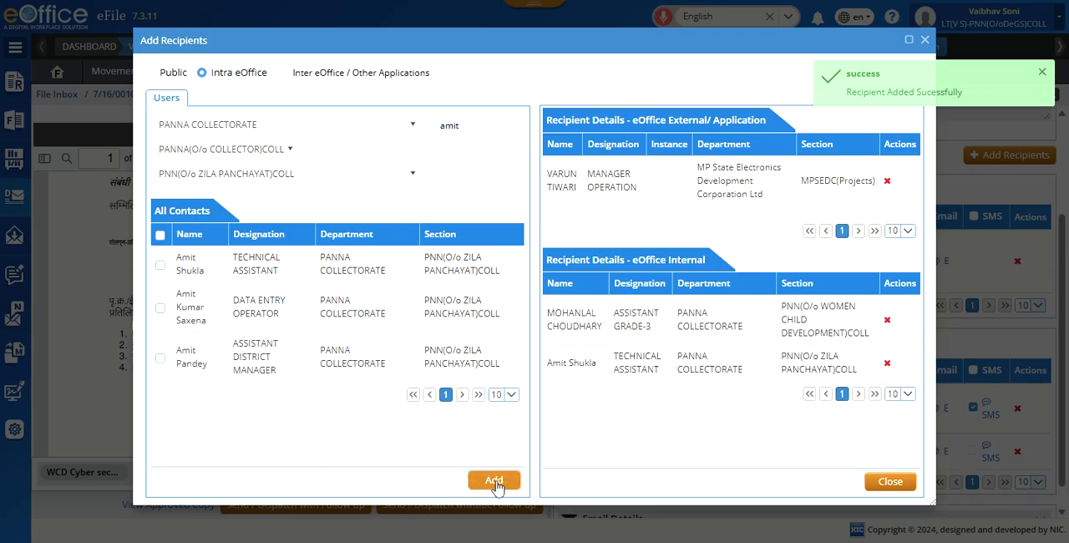
Step: Switch the contact list to section PNN(O/o DISTRICT e-GOVERNANCE SOCIETY)COLL
click(409, 179)
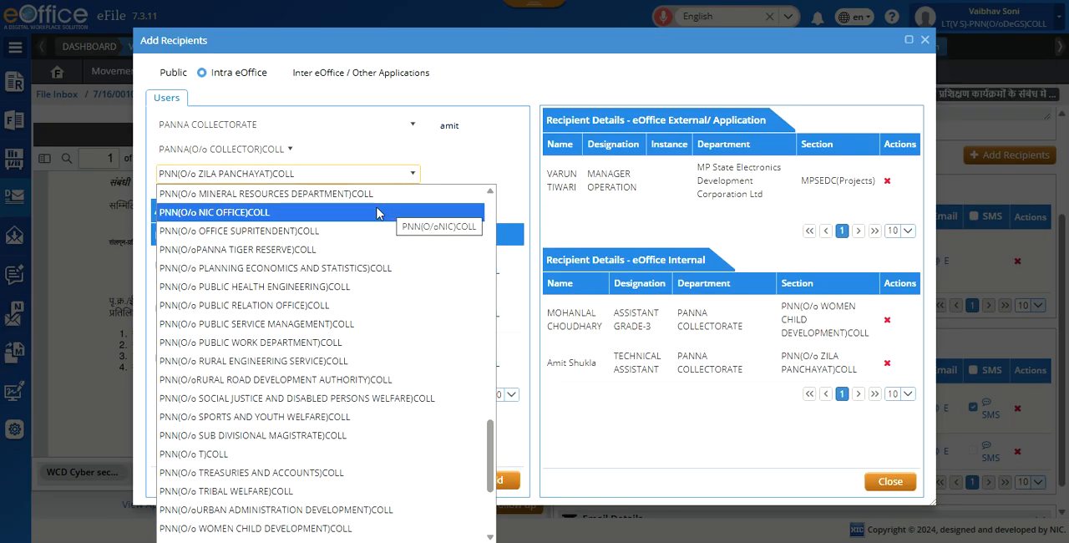
scroll(378, 213, up, 15)
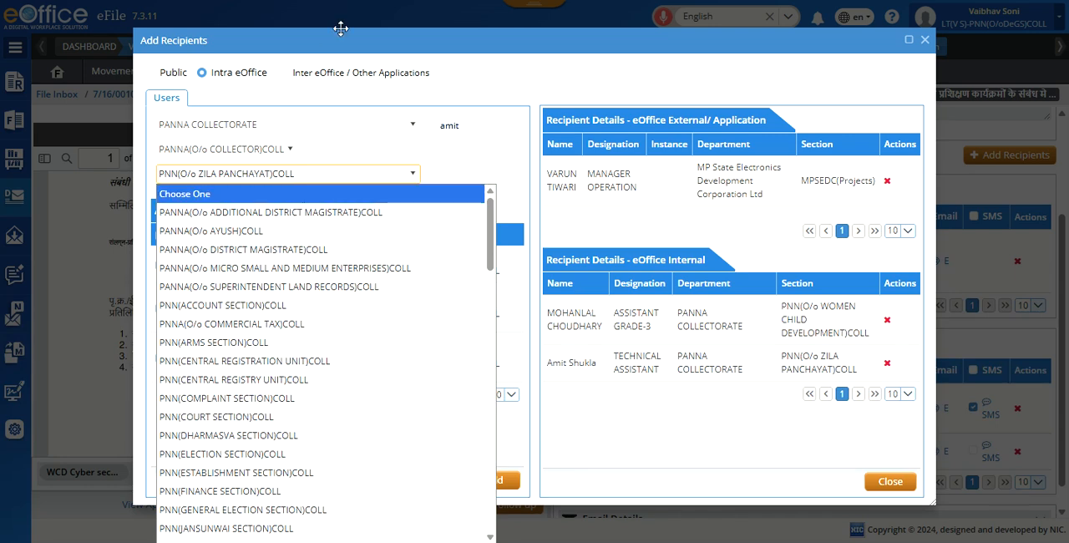
scroll(298, 350, down, 5)
click(298, 350)
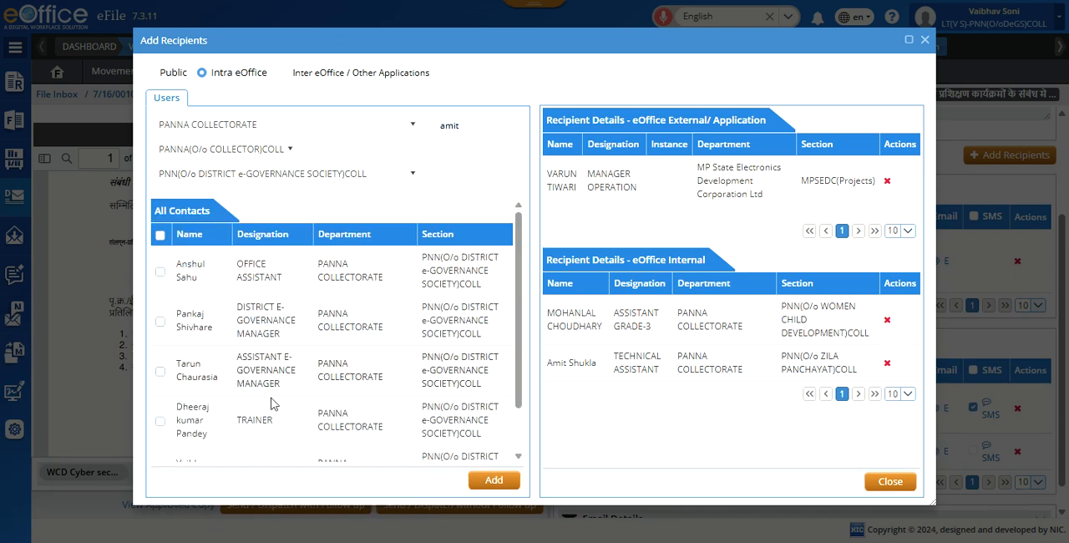
Step: Search the District e-Governance Society contacts for cru and clear the search
click(509, 127)
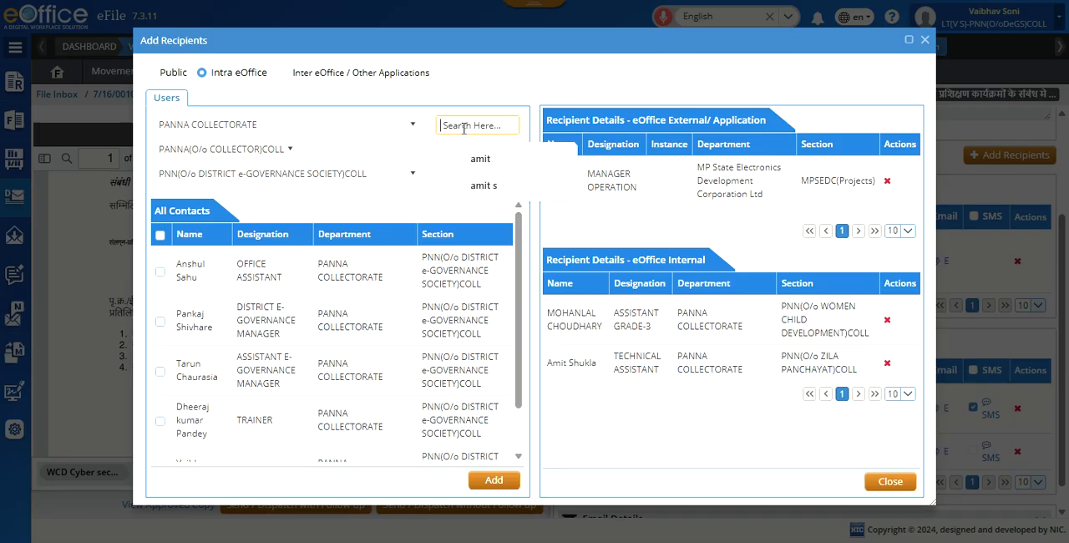
text(cru)
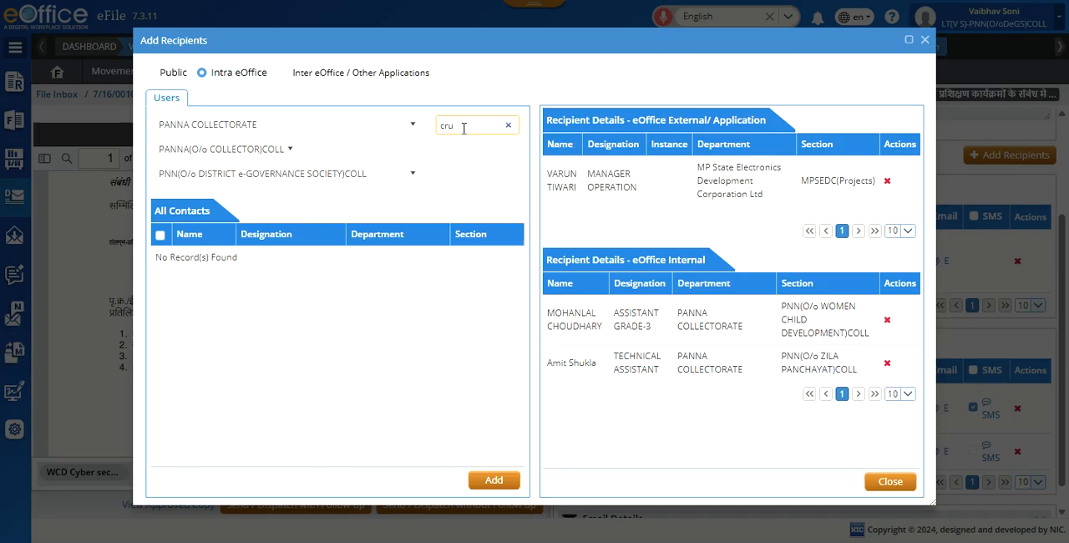
click(508, 126)
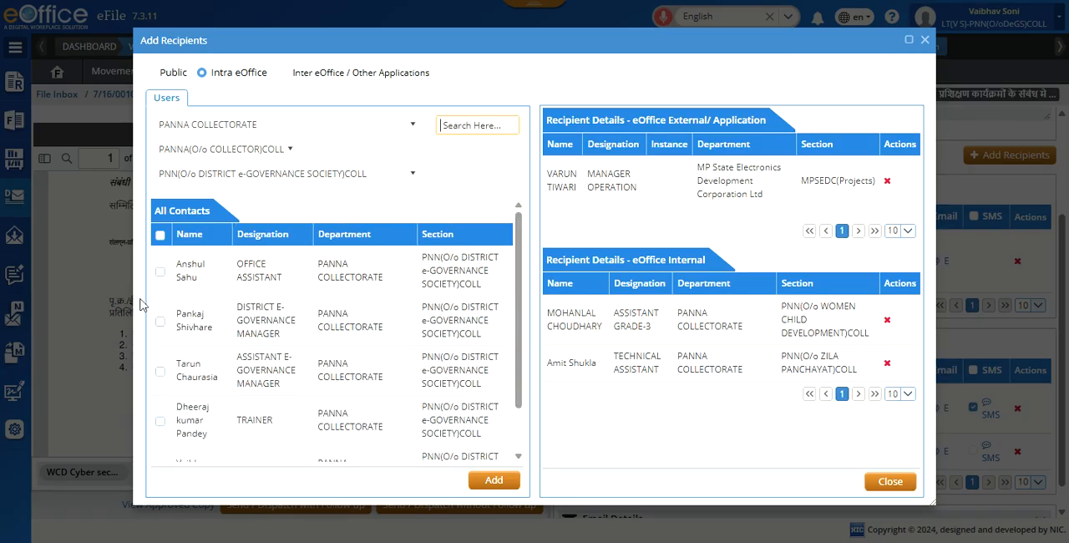
Step: Add the District e-Governance Society's Office Assistant as an internal recipient and finish adding recipients
click(159, 273)
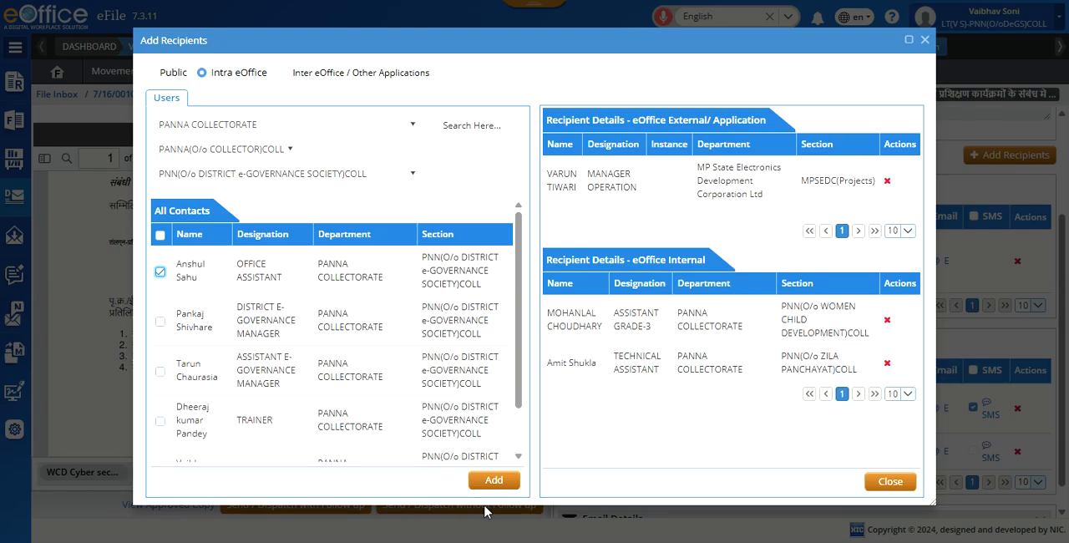
click(507, 481)
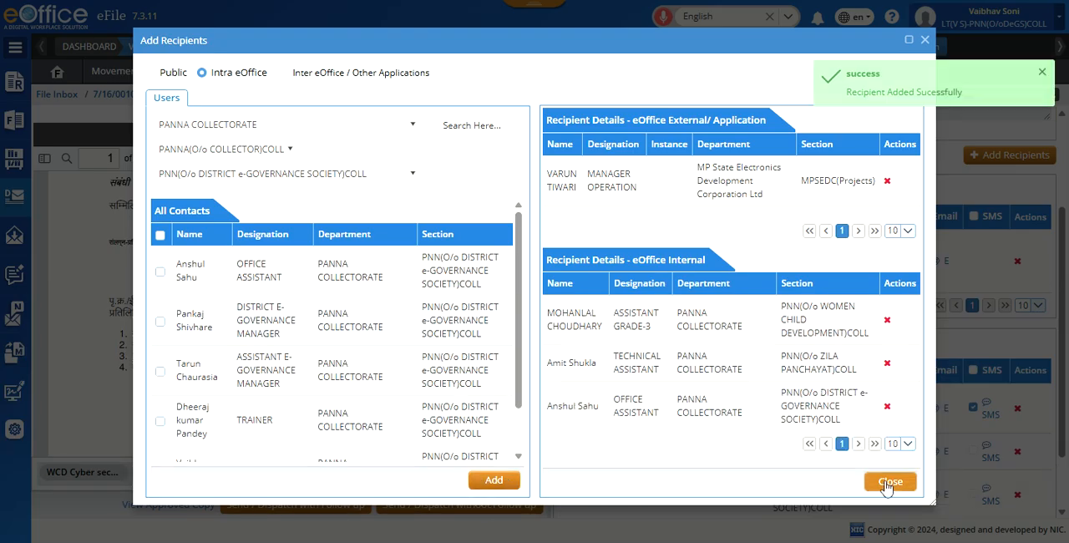
click(888, 485)
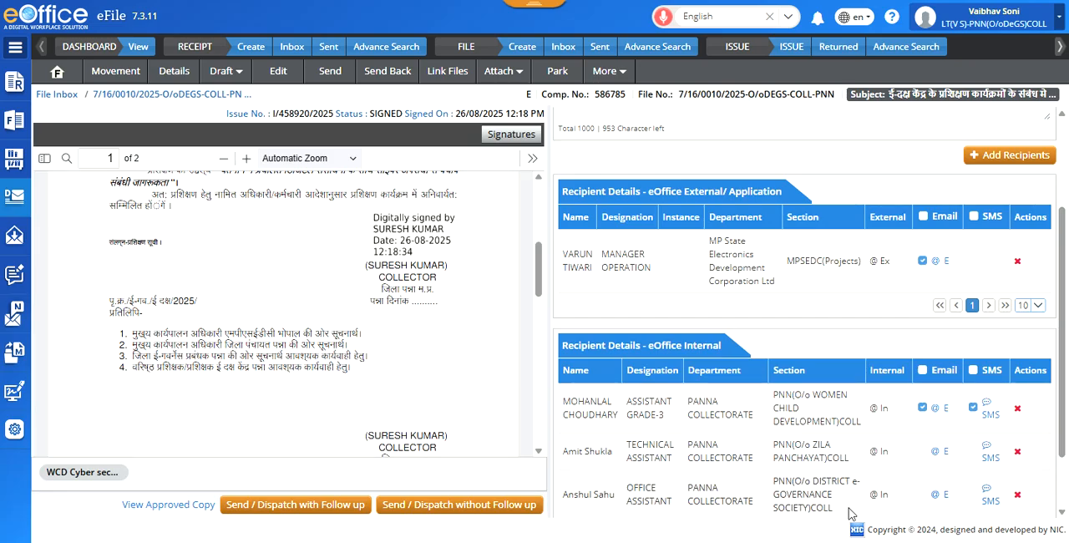
Step: Set the e-mail subject and message to test for the Zila Panchayat Technical Assistant and copy these details to all recipients
scroll(276, 377, down, 3)
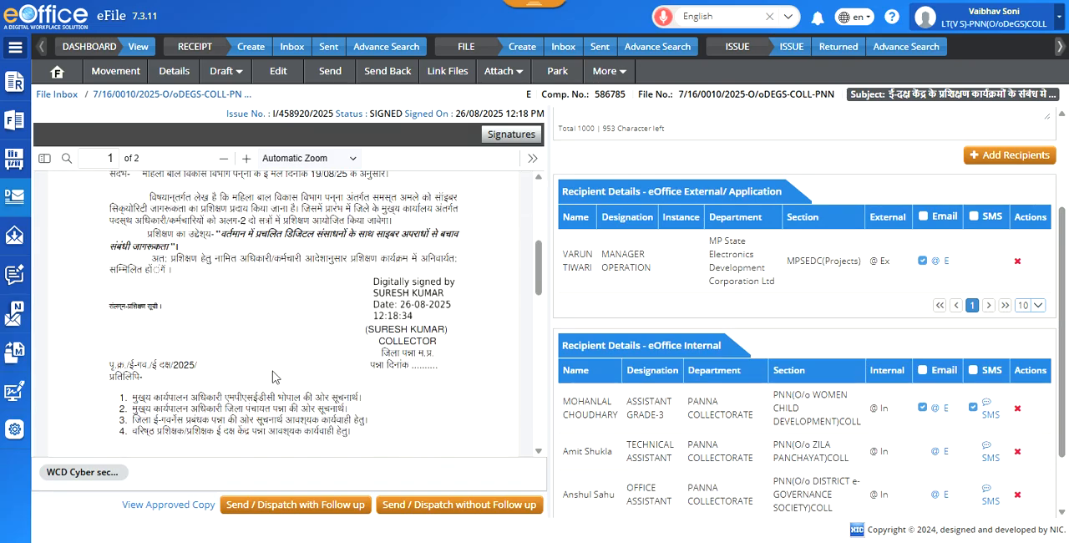
scroll(276, 377, down, 3)
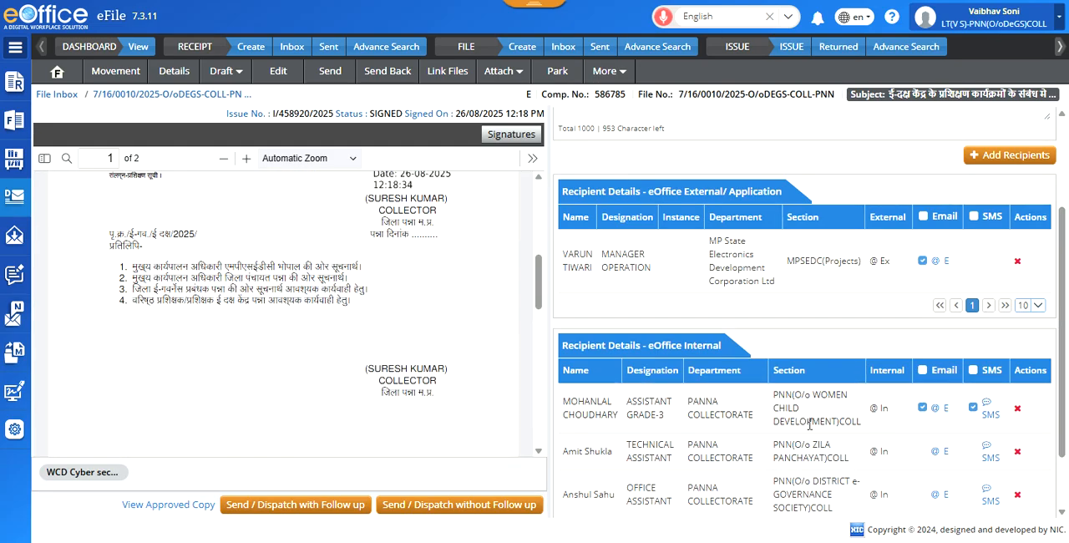
scroll(835, 439, down, 1)
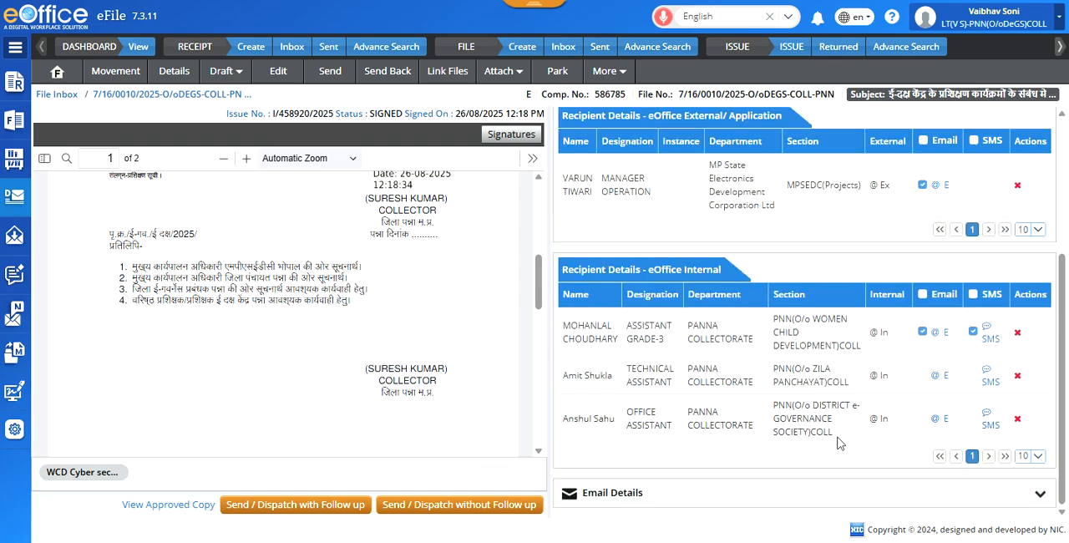
click(939, 377)
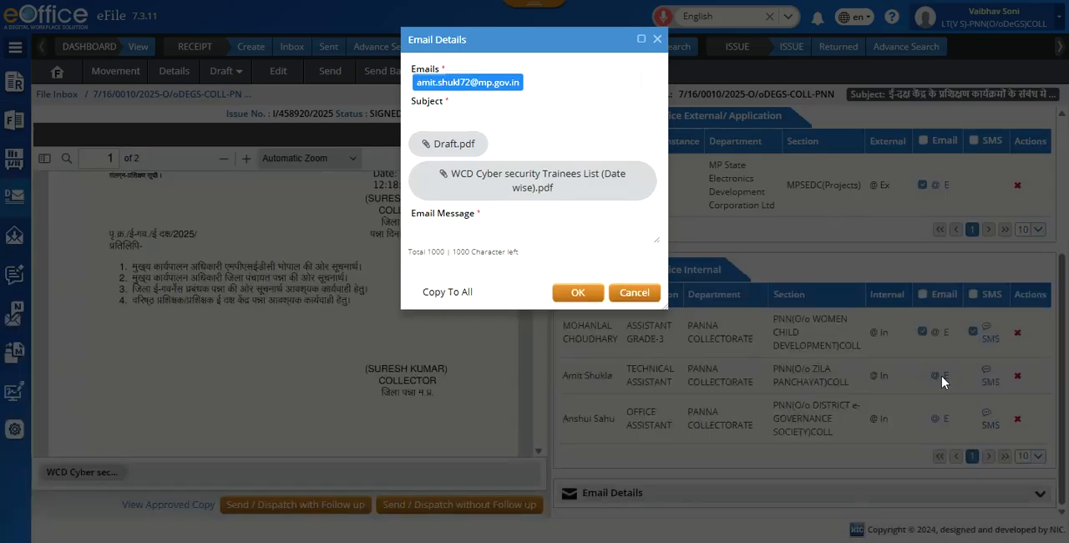
click(460, 113)
text(t)
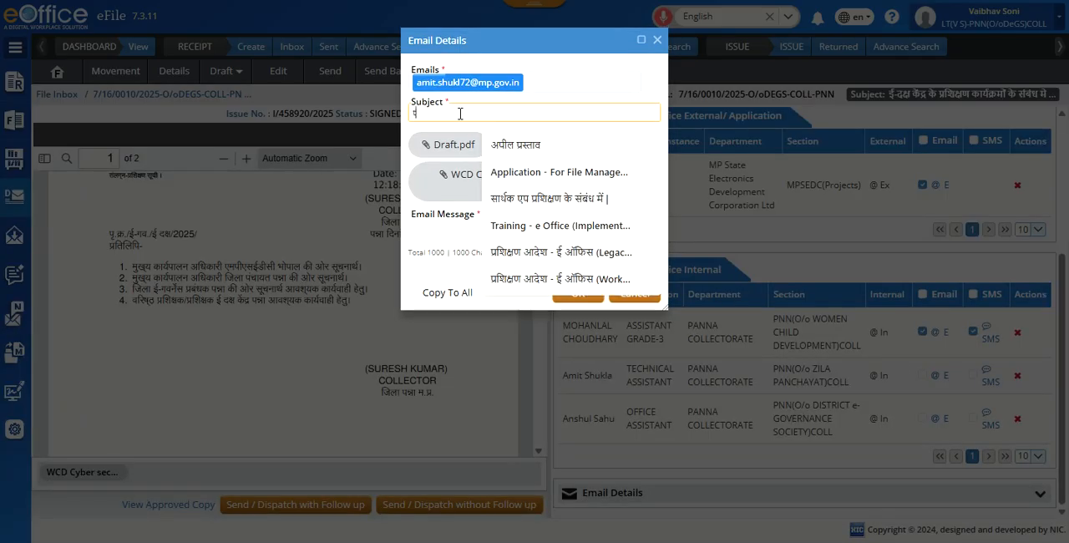
text(est)
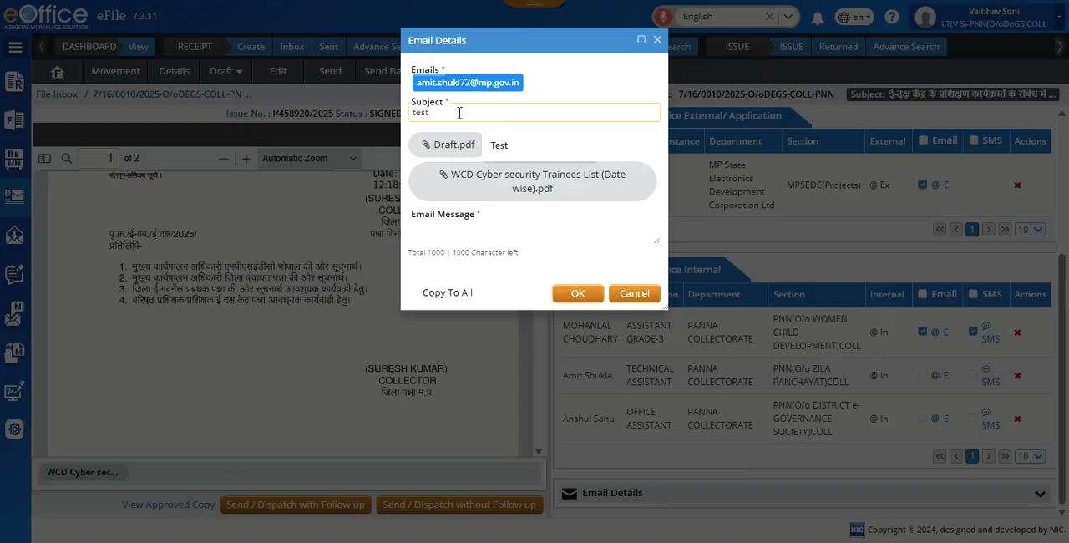
click(456, 223)
text(test)
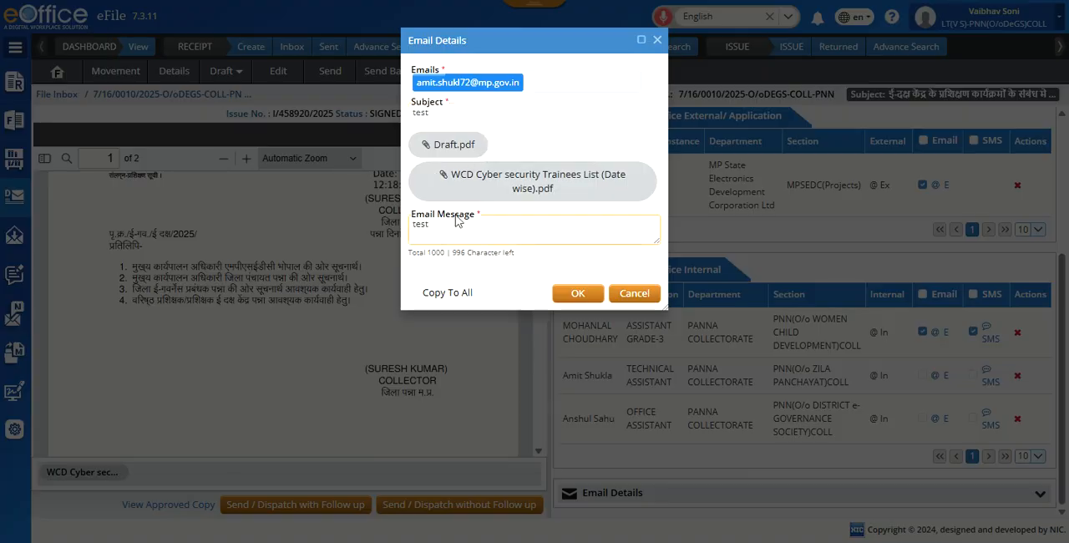
click(415, 294)
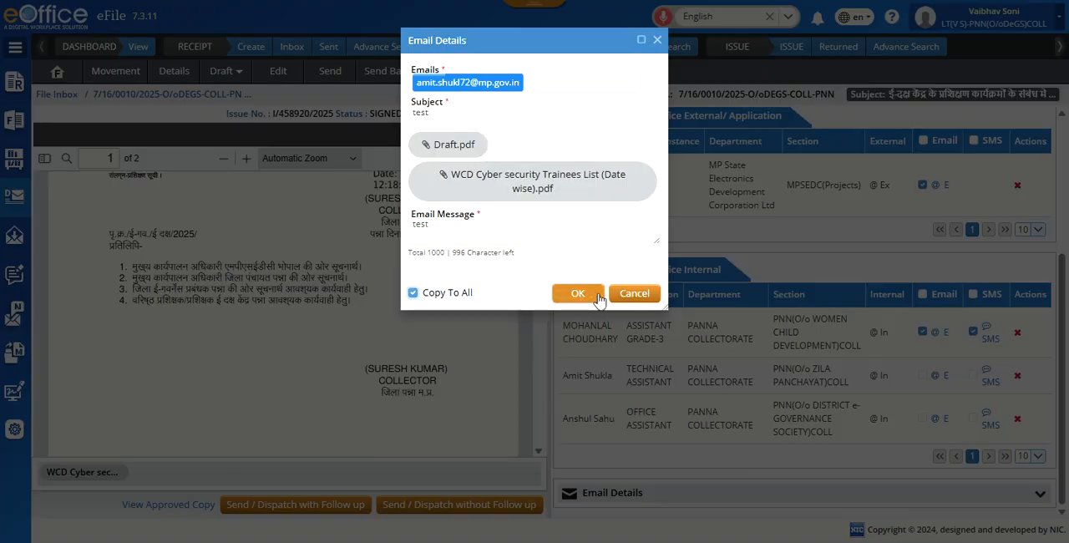
click(593, 297)
Step: Check the recipients' e-mail selections and dispatch the signed letter without follow-up
scroll(851, 426, up, 3)
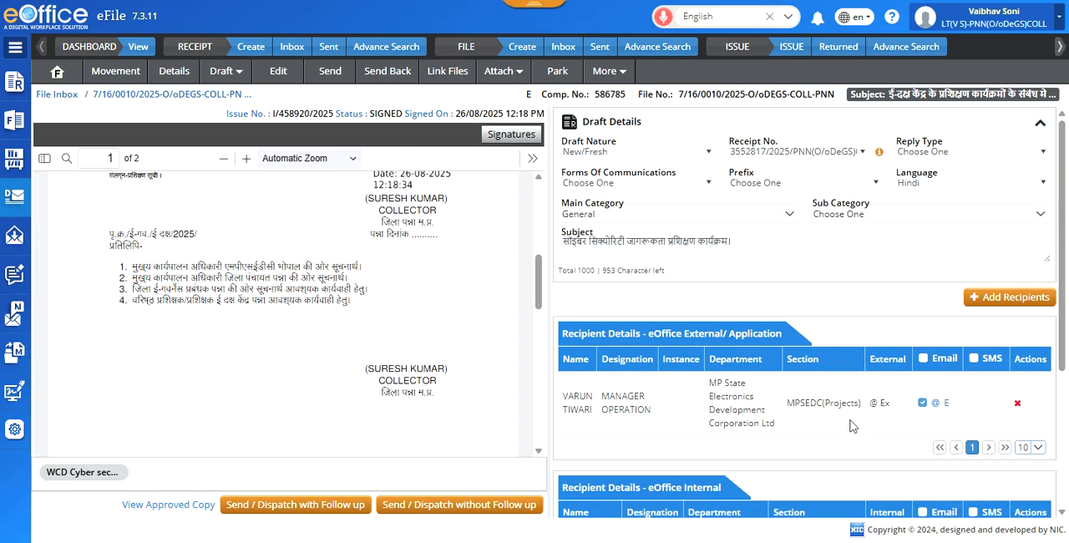
scroll(850, 426, down, 3)
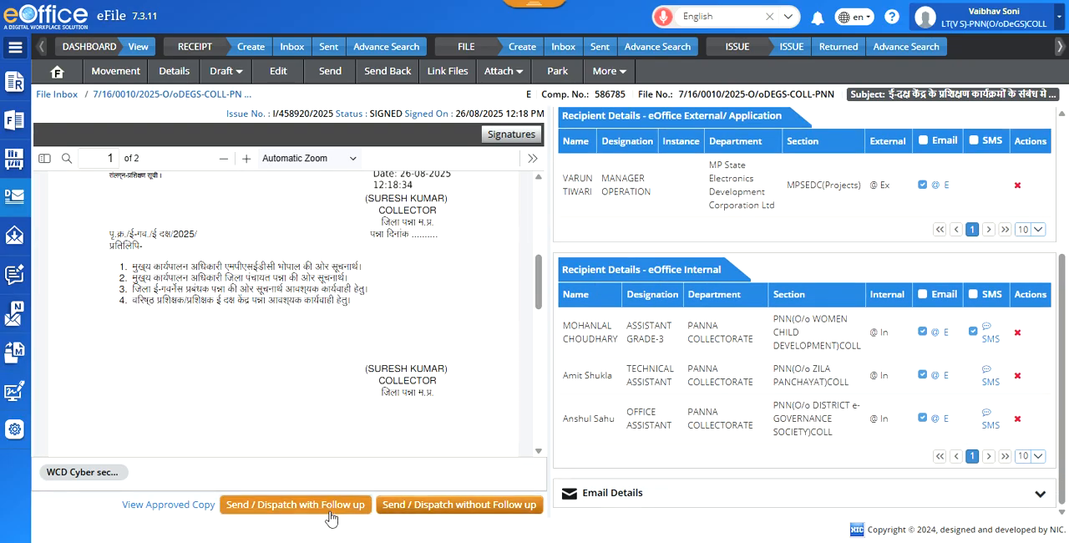
click(480, 513)
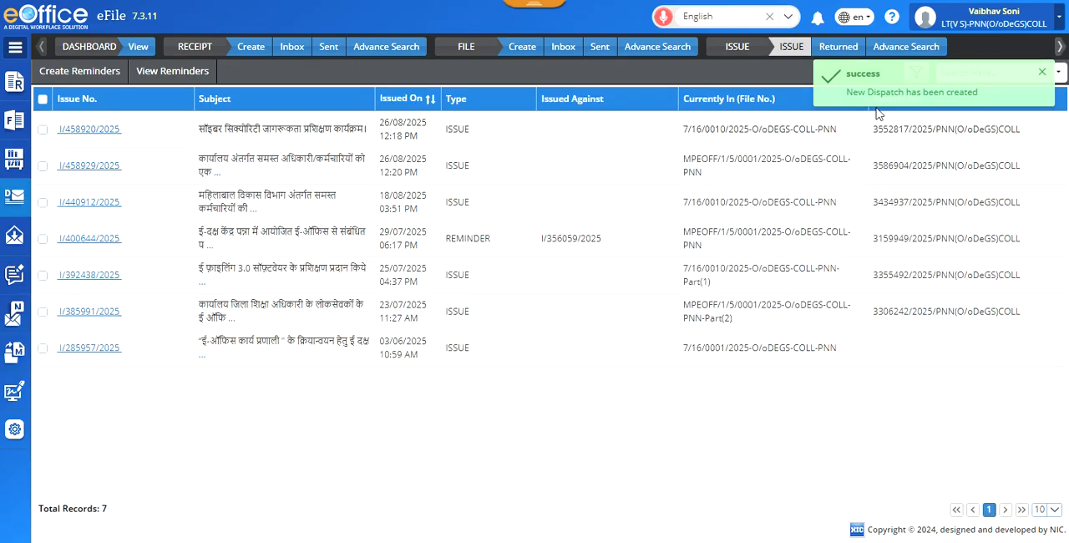
Step: Open issue I/458920/2025 from the sent/dispatched issues and examine the dispatch status of its recipients
click(13, 207)
click(85, 255)
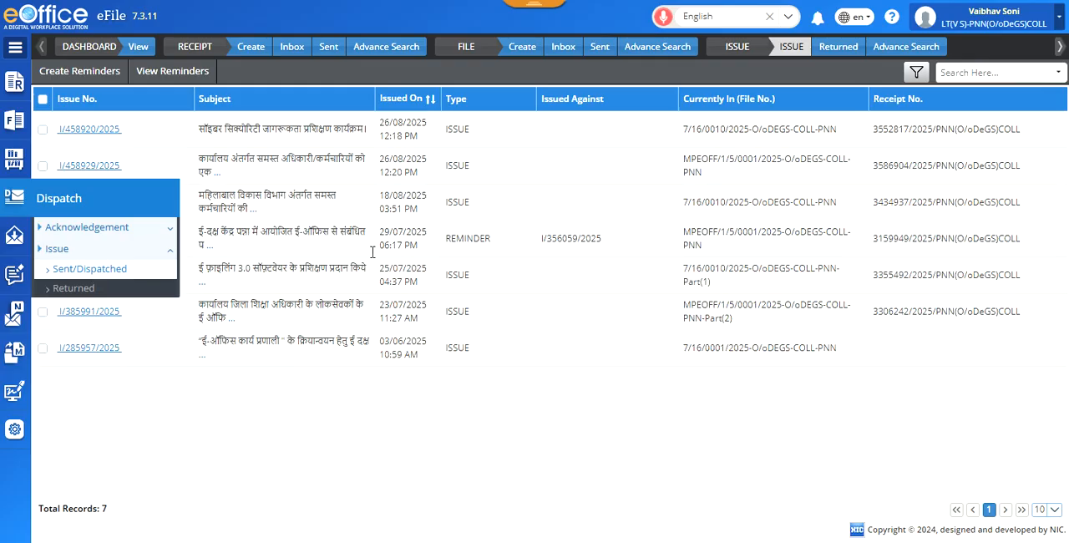
click(78, 270)
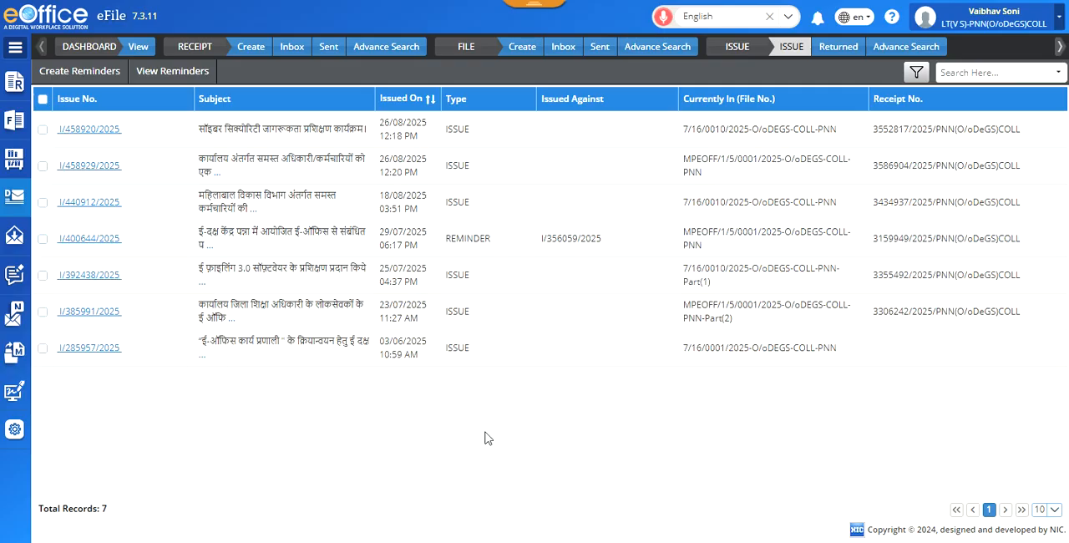
click(93, 130)
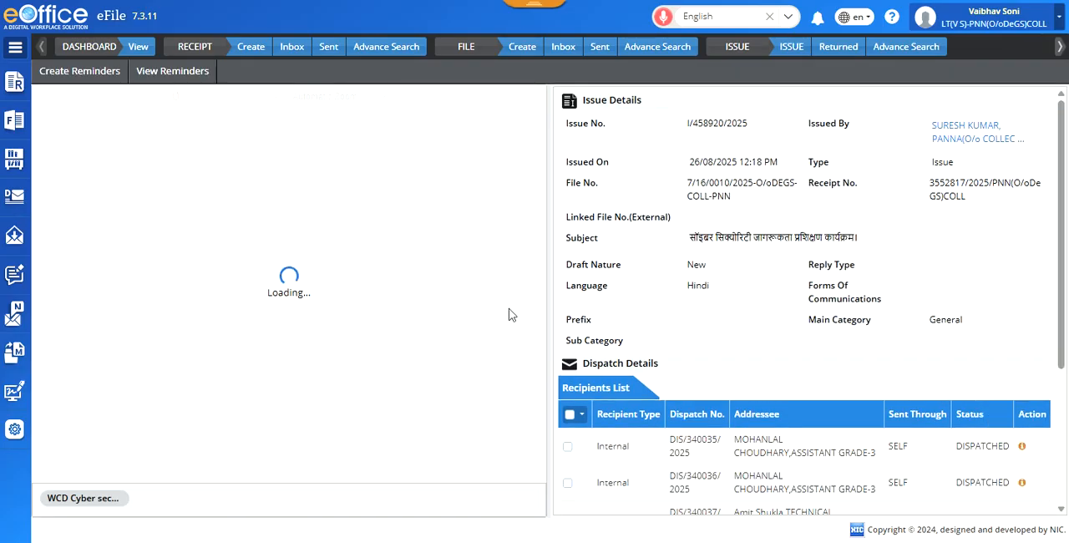
scroll(802, 417, down, 5)
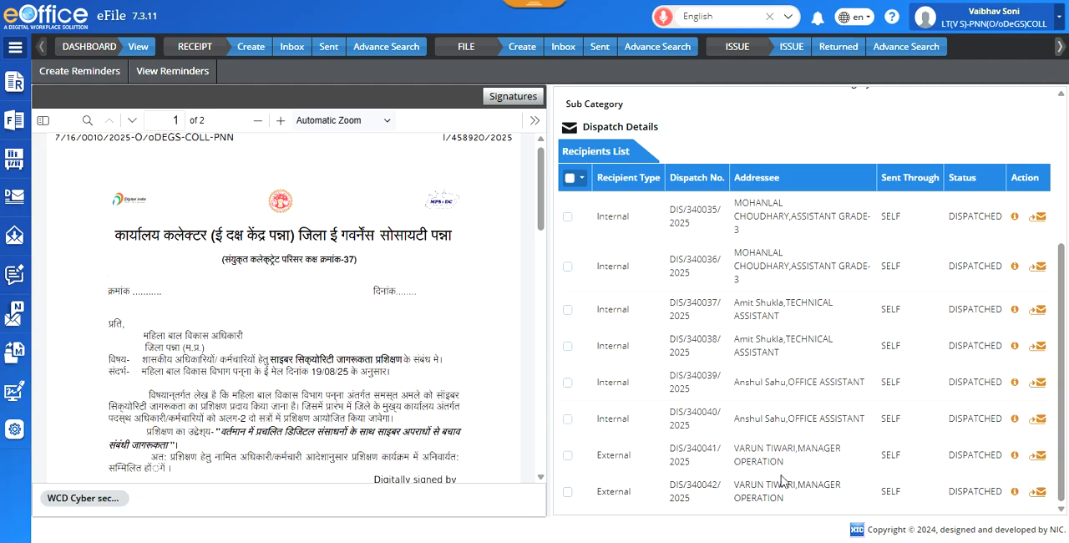
Step: Open the re-dispatch page for the first Assistant Grade-3 recipient, view the form for adding recipients and close it without adding anyone
scroll(783, 480, up, 3)
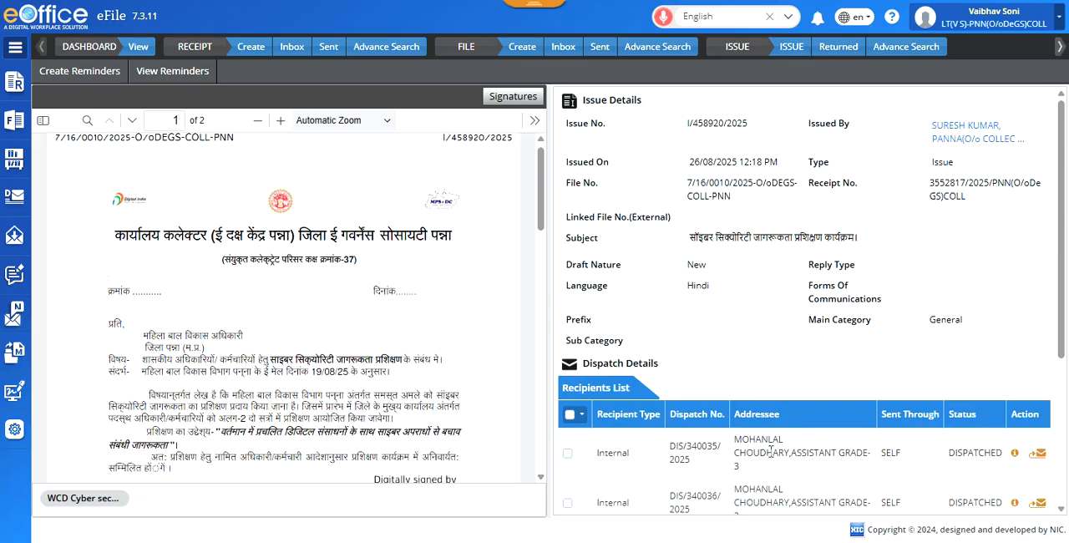
click(1040, 455)
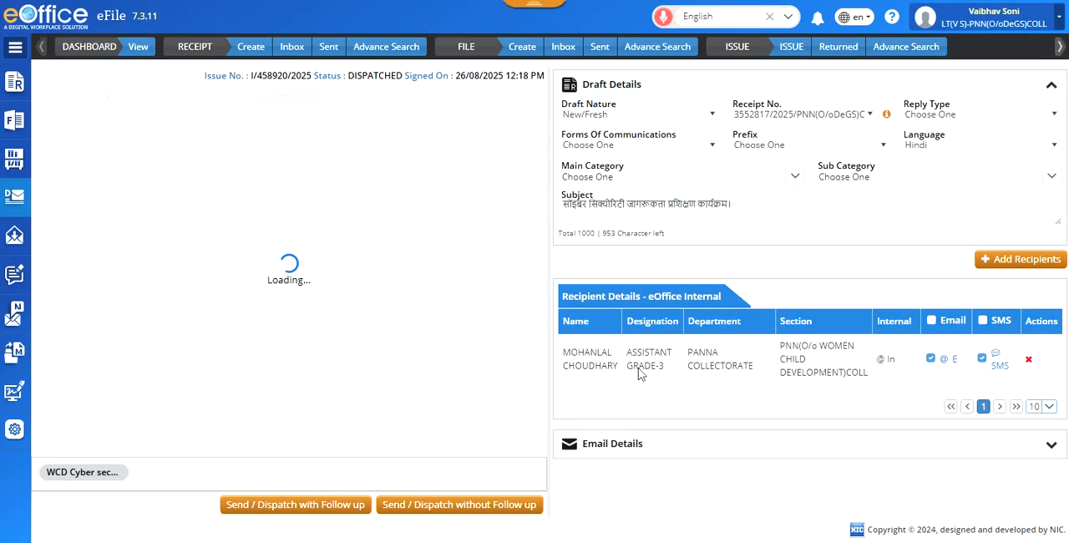
click(1028, 274)
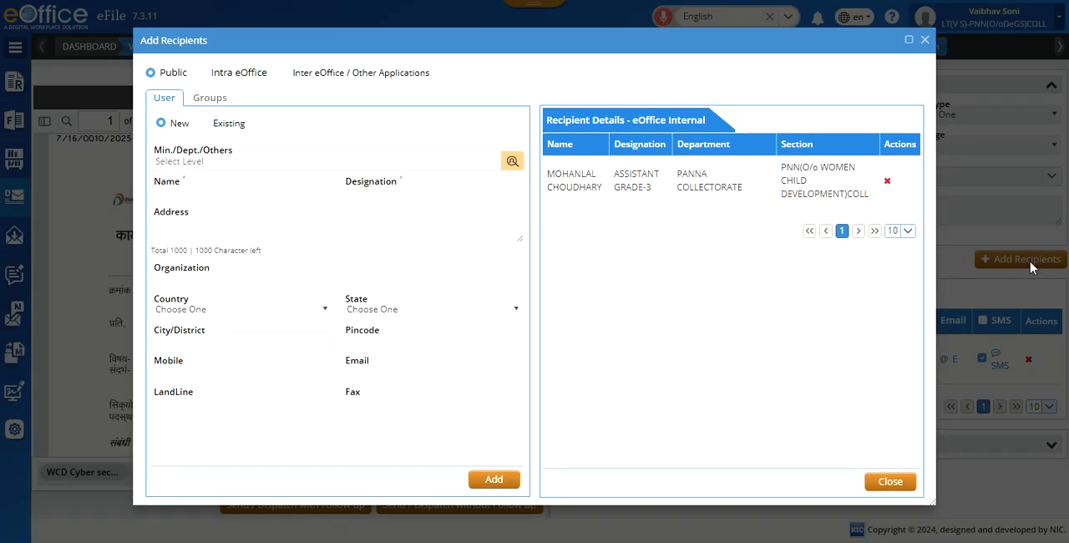
click(925, 41)
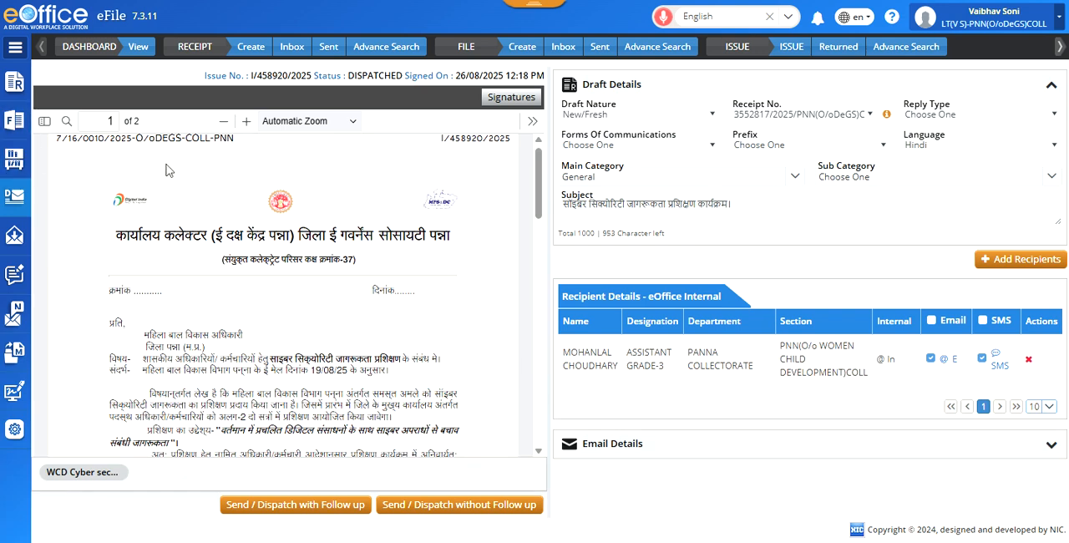
Step: Open file 7/16/0010/2025-O/oDEGS-COLL-PNN from the file inbox and examine issue I/458920/2025 in its table of contents and the draft list
click(19, 125)
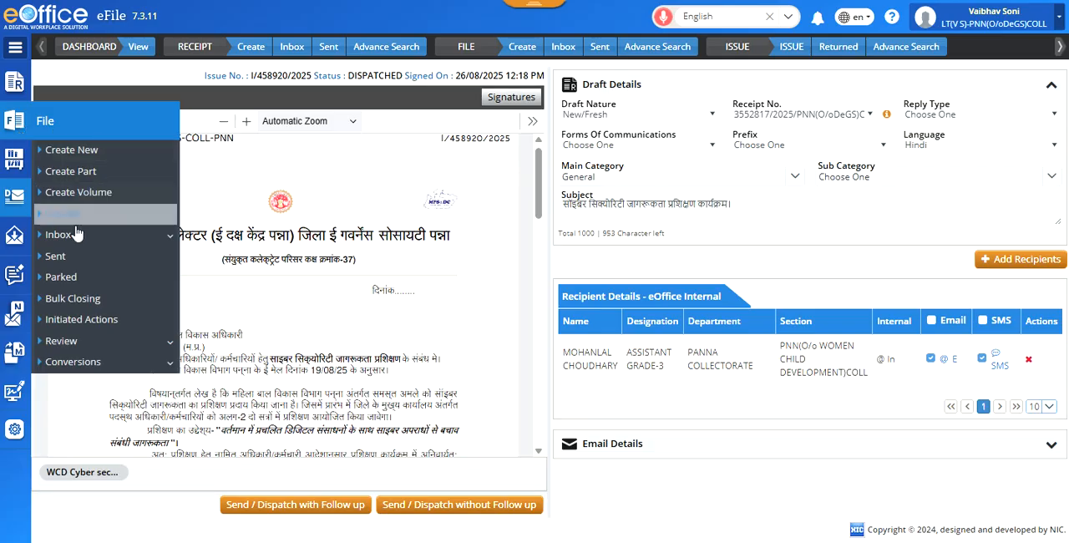
click(76, 235)
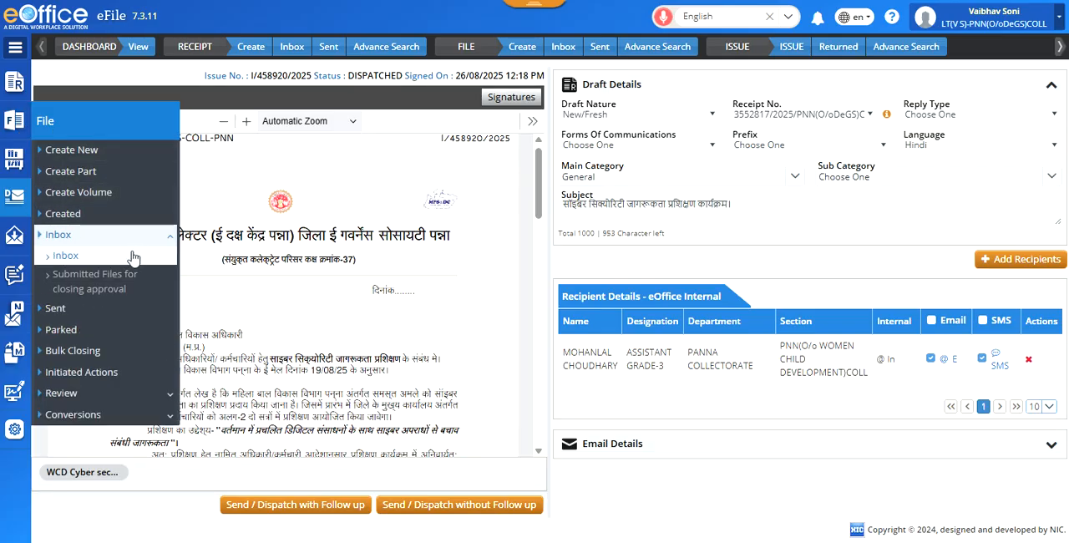
click(73, 260)
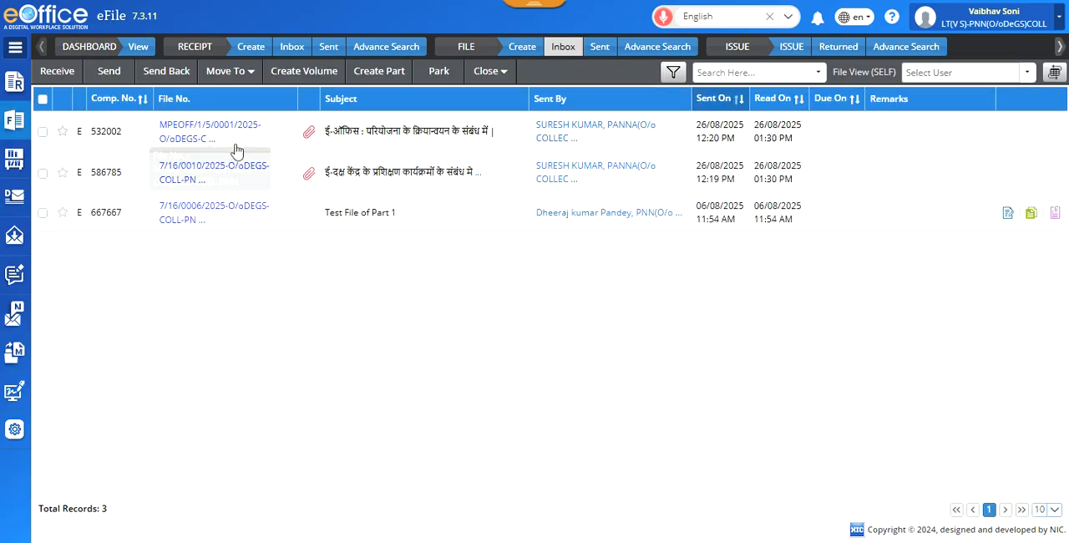
click(215, 173)
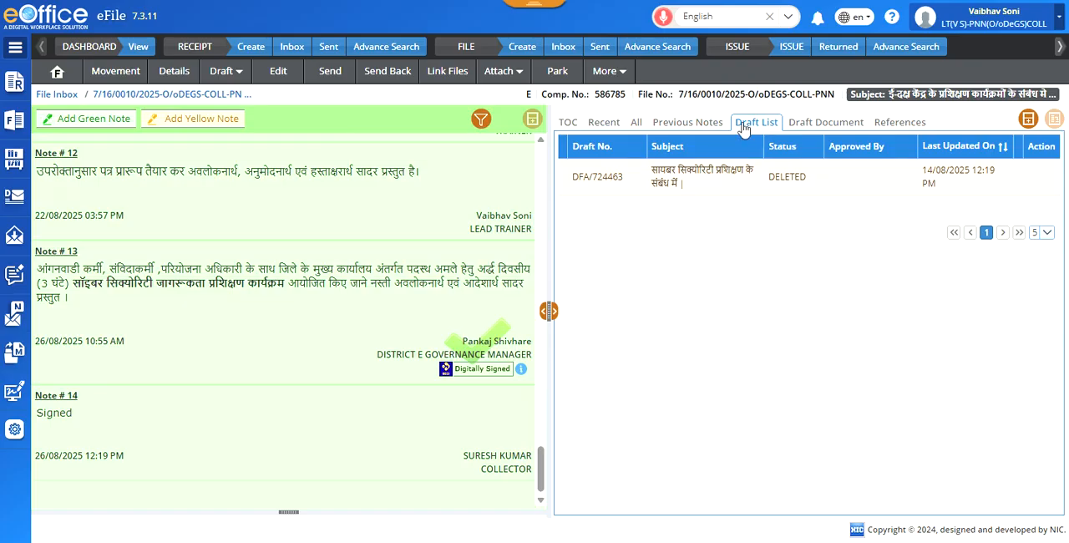
click(569, 125)
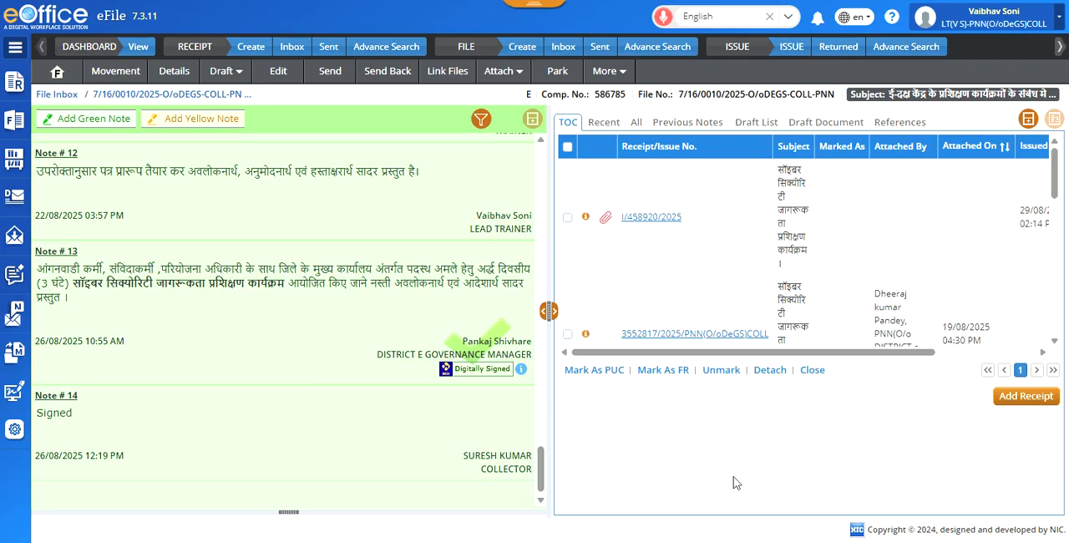
click(666, 219)
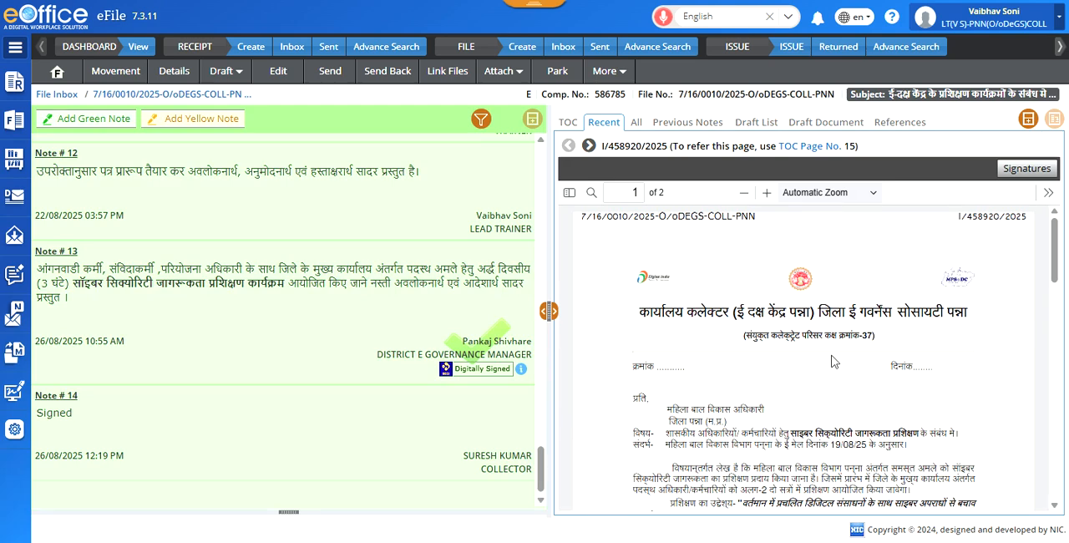
click(753, 124)
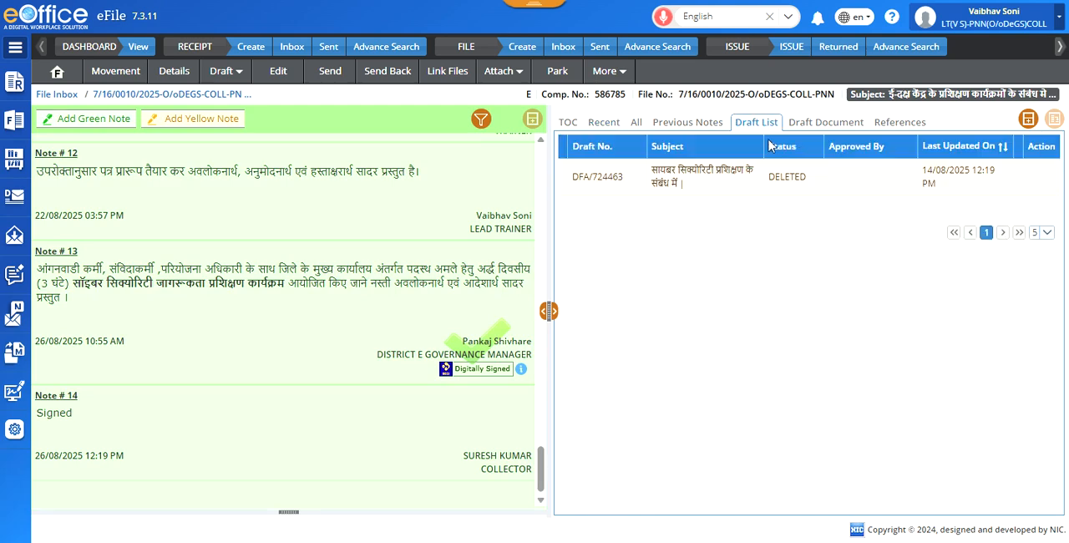
click(569, 126)
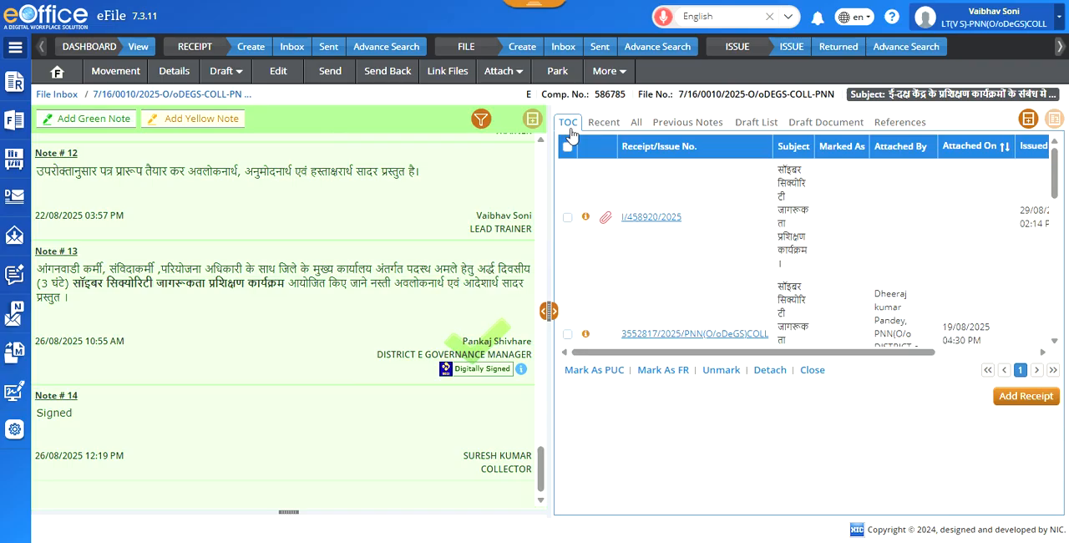
Step: Reopen issue I/458920/2025 from the sent/dispatched issues and review its list of dispatched recipients
click(15, 207)
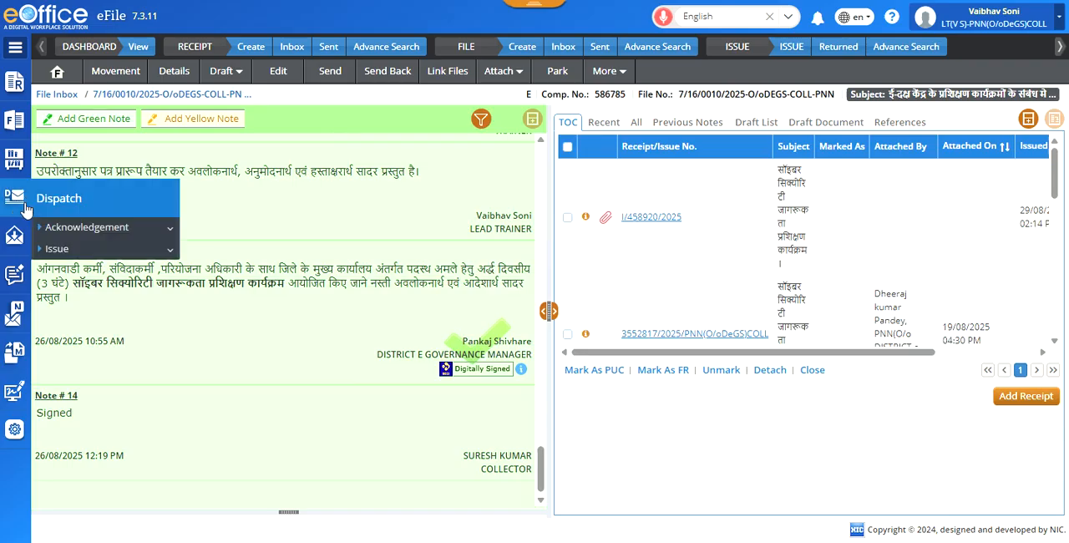
click(122, 250)
click(88, 269)
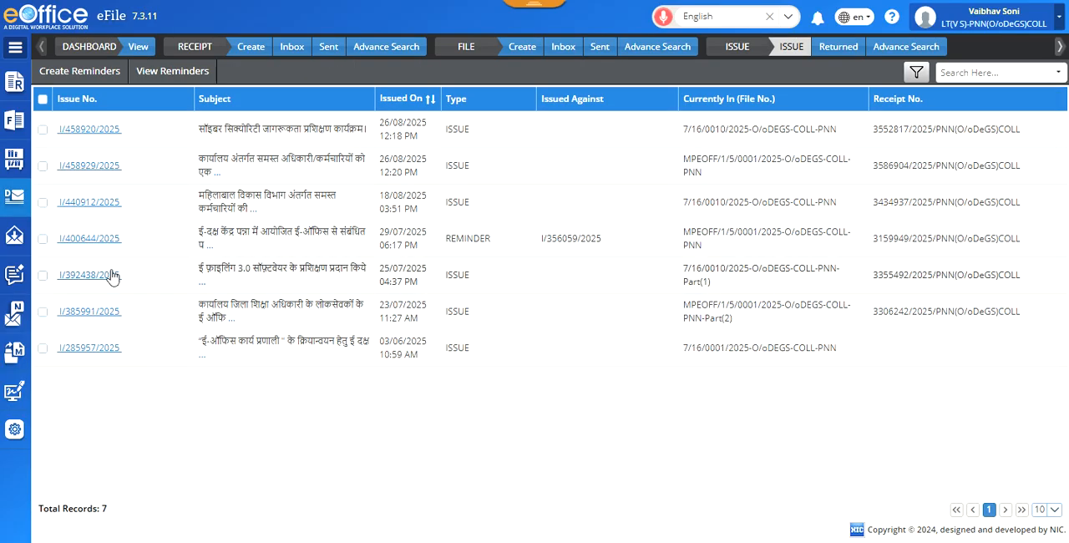
click(92, 134)
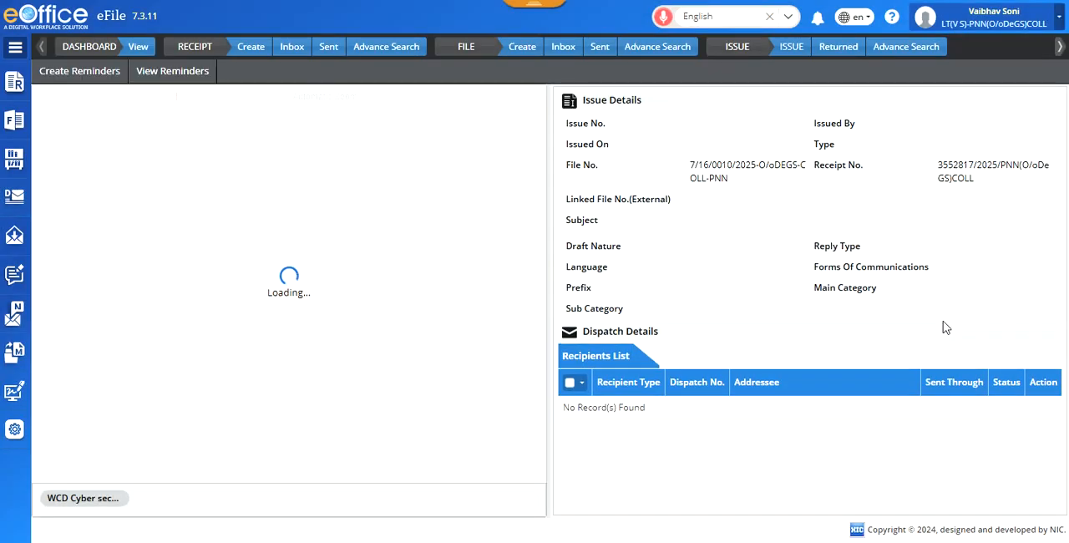
scroll(883, 394, down, 3)
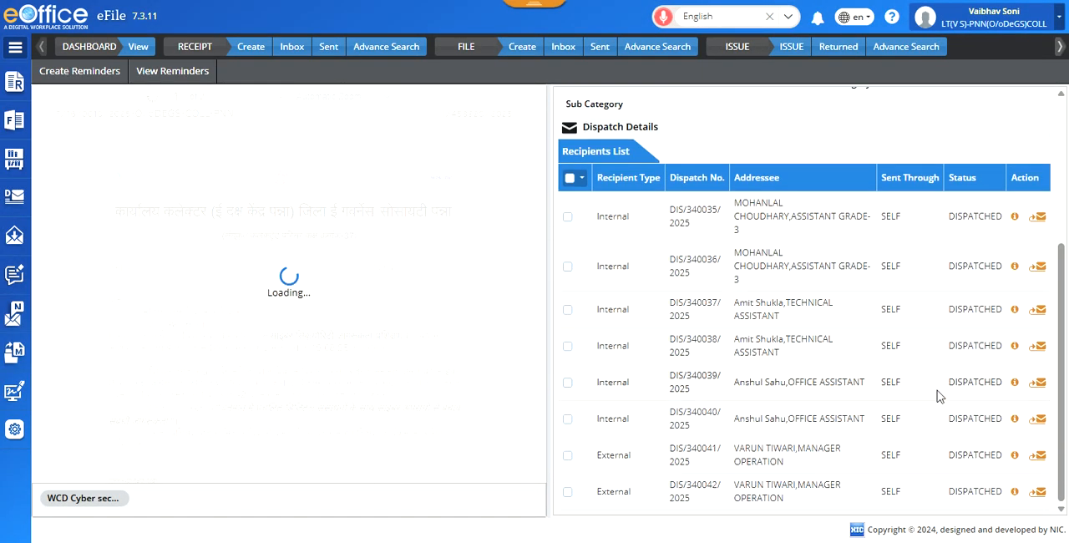
scroll(1059, 384, down, 3)
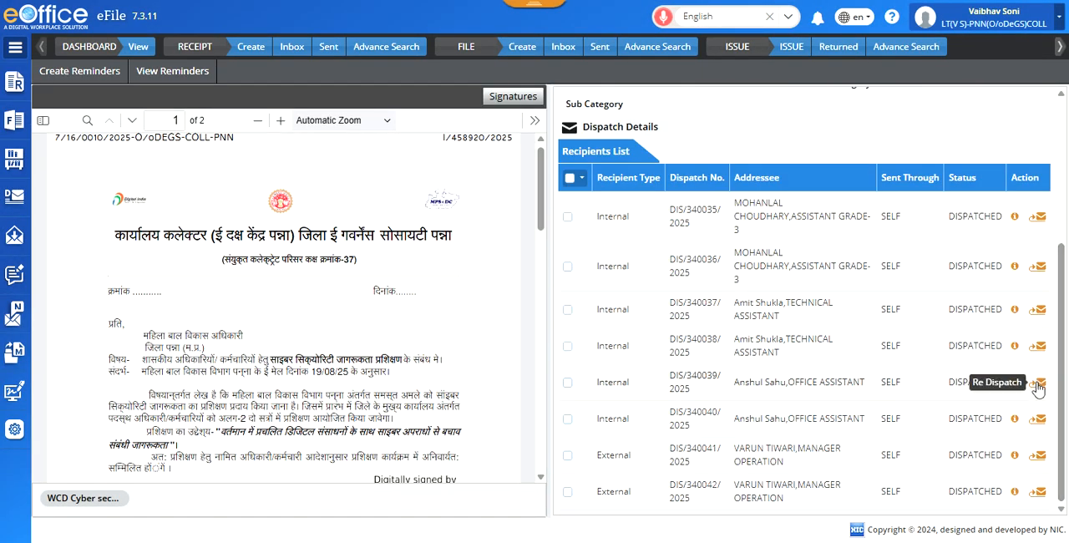
Step: Open the re-dispatch page for the first Office Assistant recipient, view the add-recipients form and close it without changes
click(1037, 384)
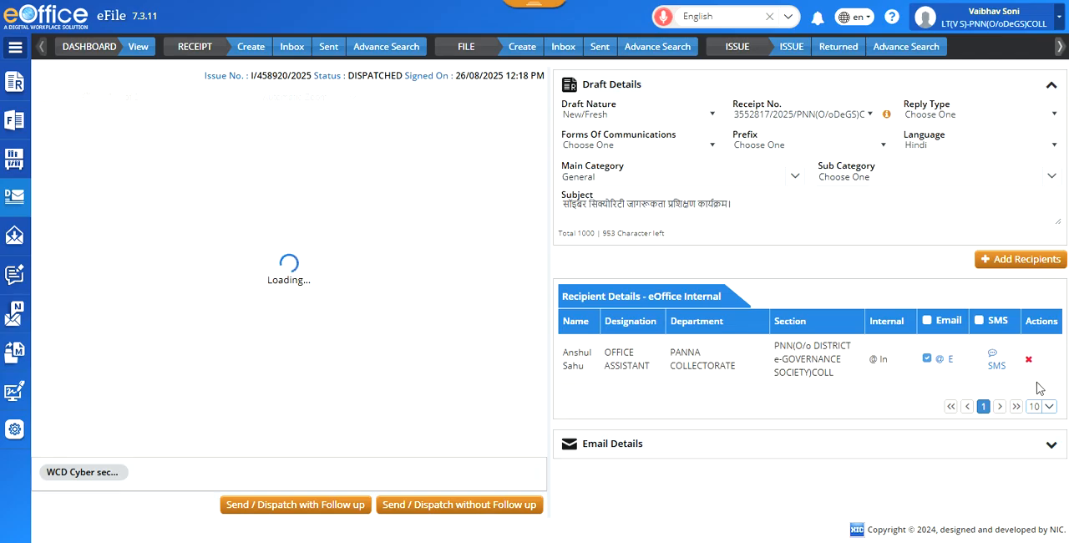
click(1017, 261)
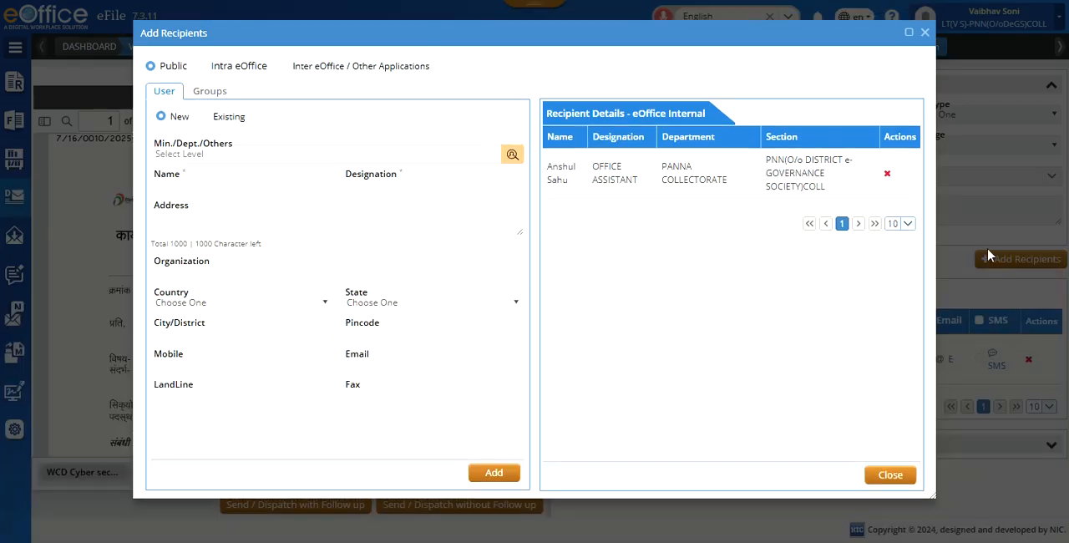
click(927, 40)
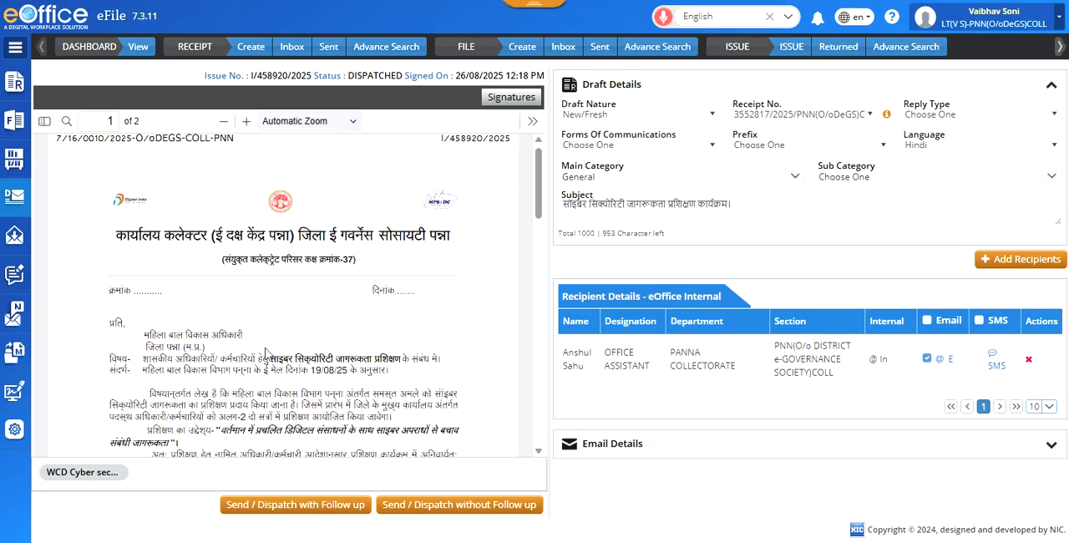